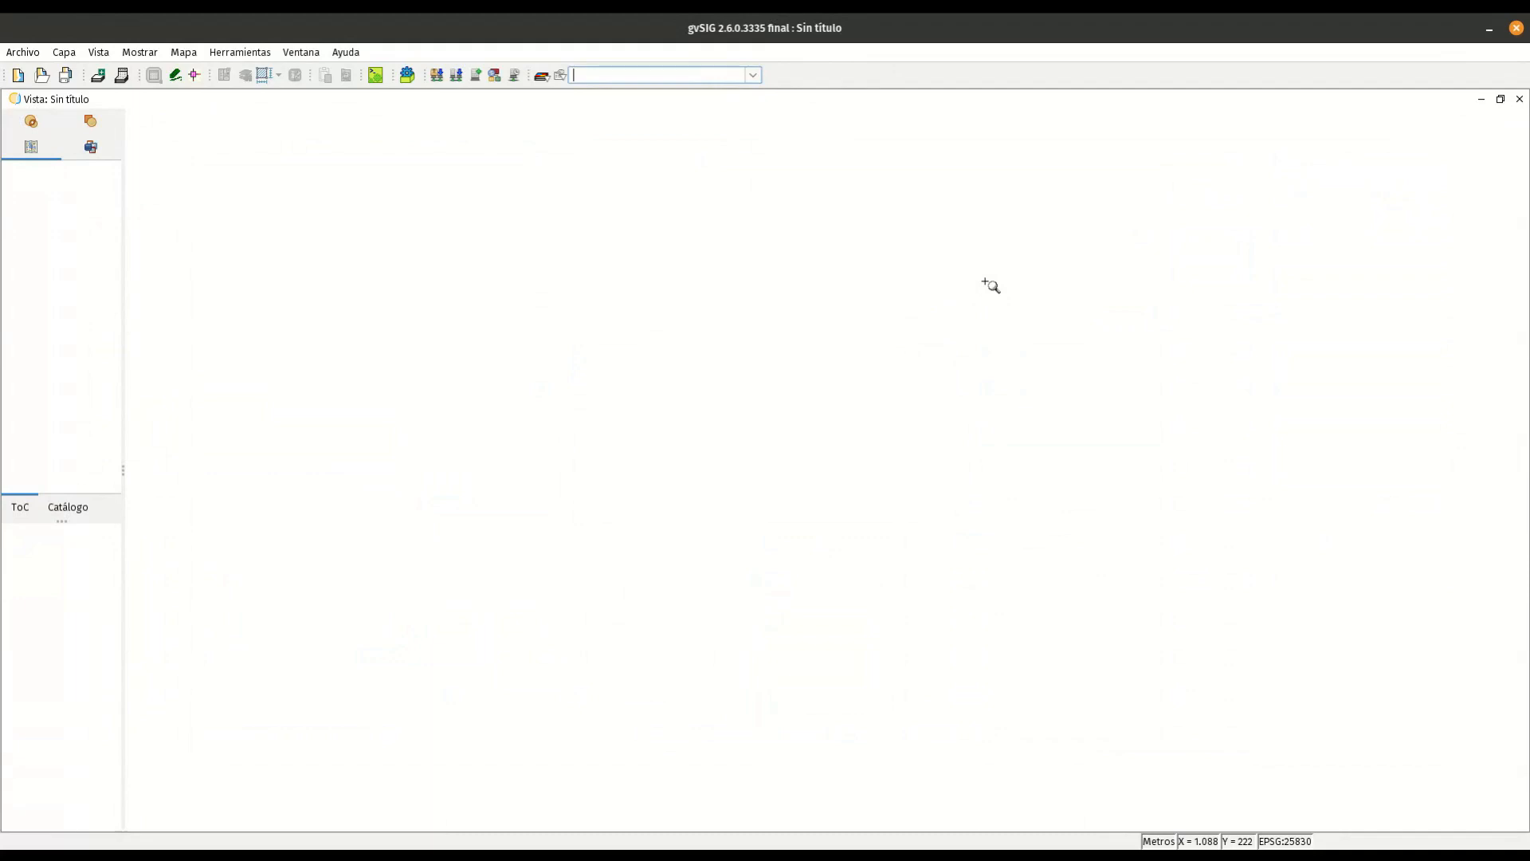
Open the Xml2db tool for creating a database from an XML file
{"action": "mouse_move", "coordinate": [656, 499]}
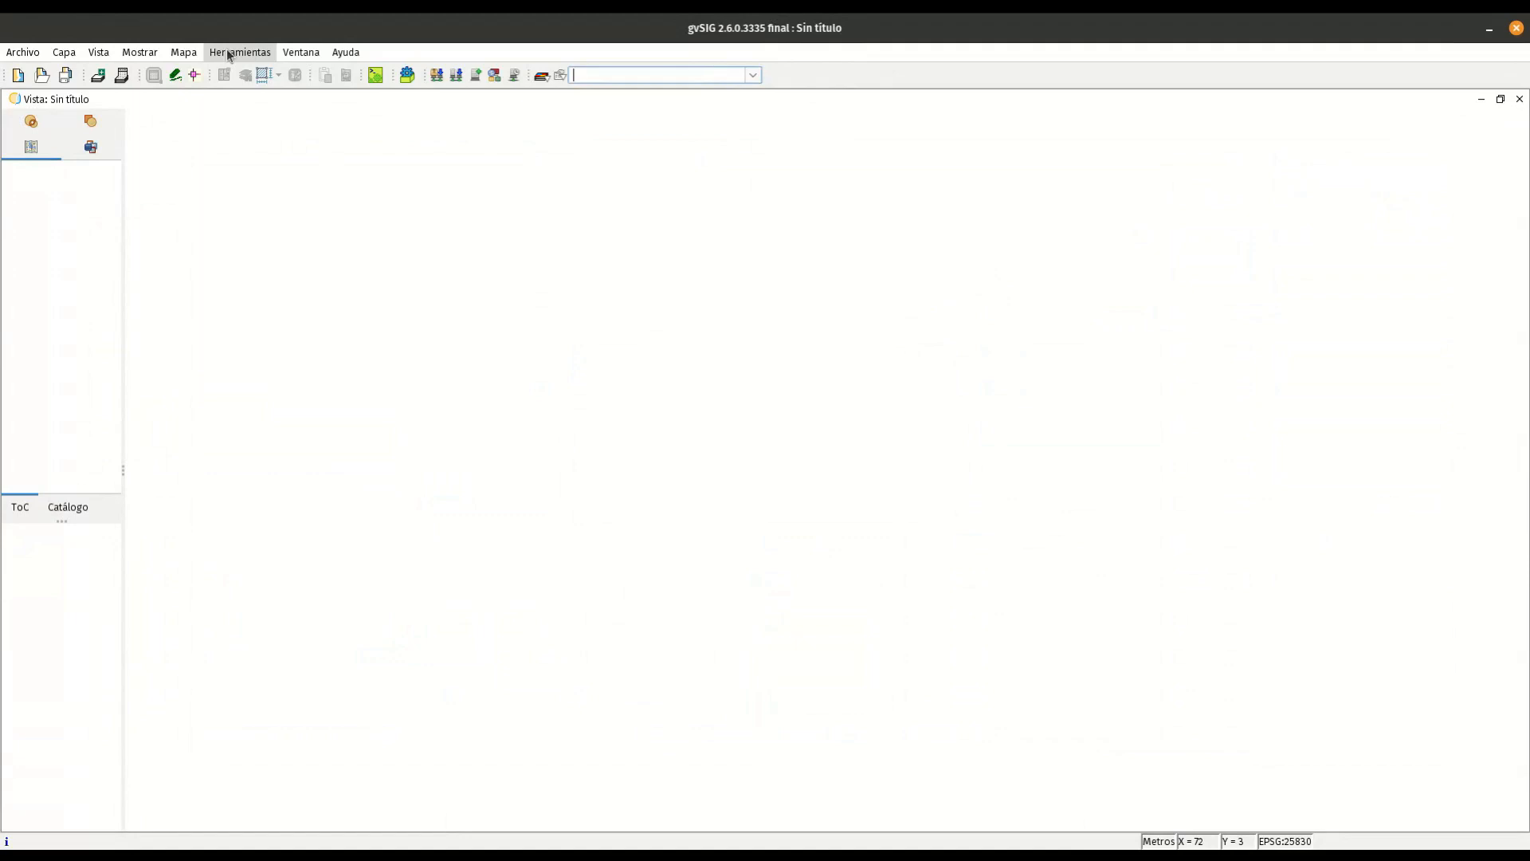
{"action": "mouse_move", "coordinate": [795, 609]}
{"action": "left_click", "coordinate": [228, 53]}
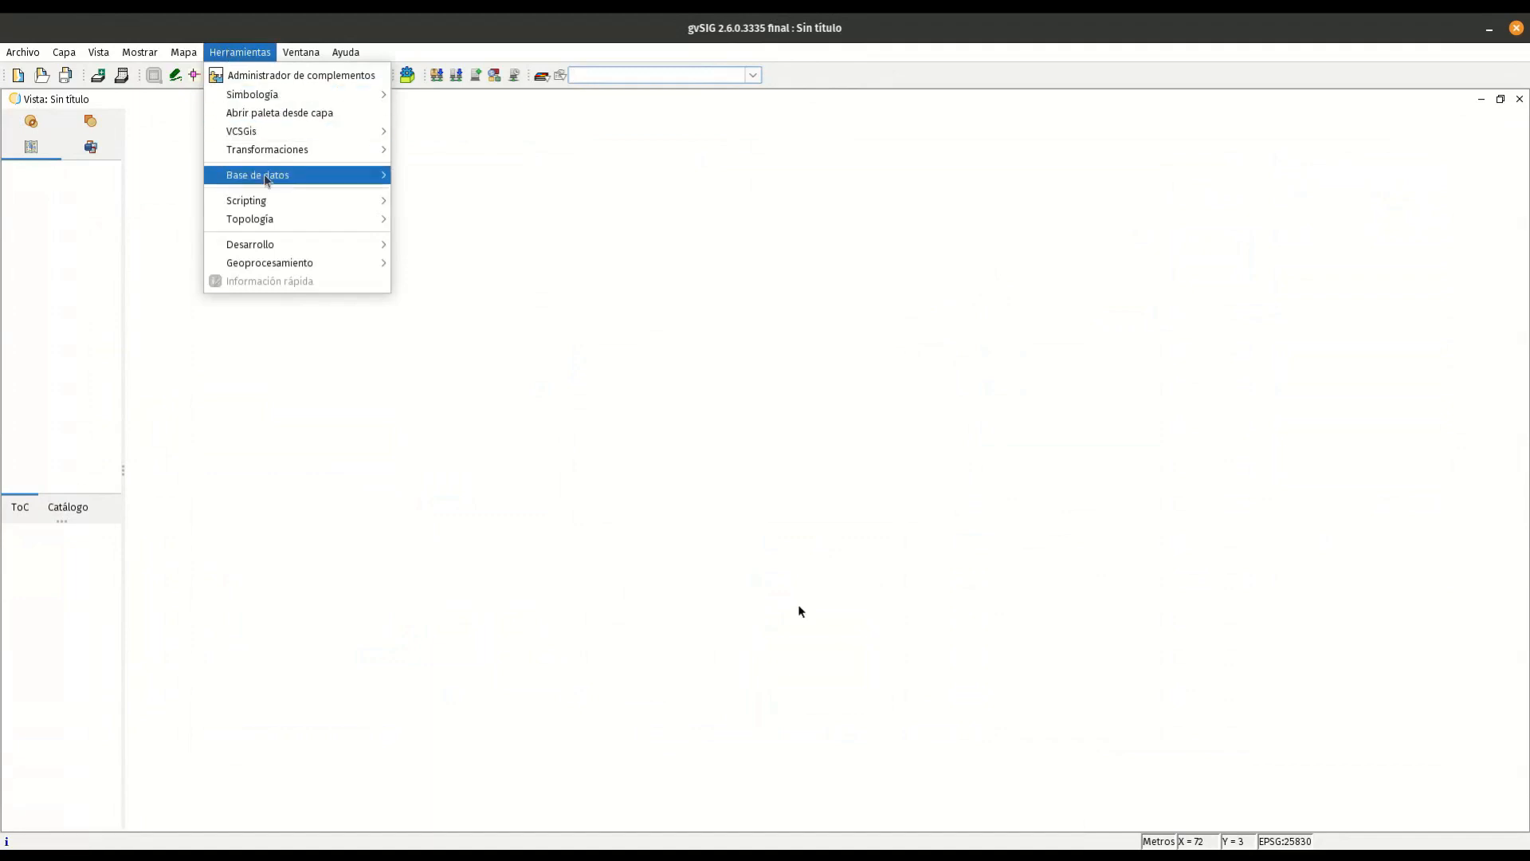
{"action": "mouse_move", "coordinate": [267, 178]}
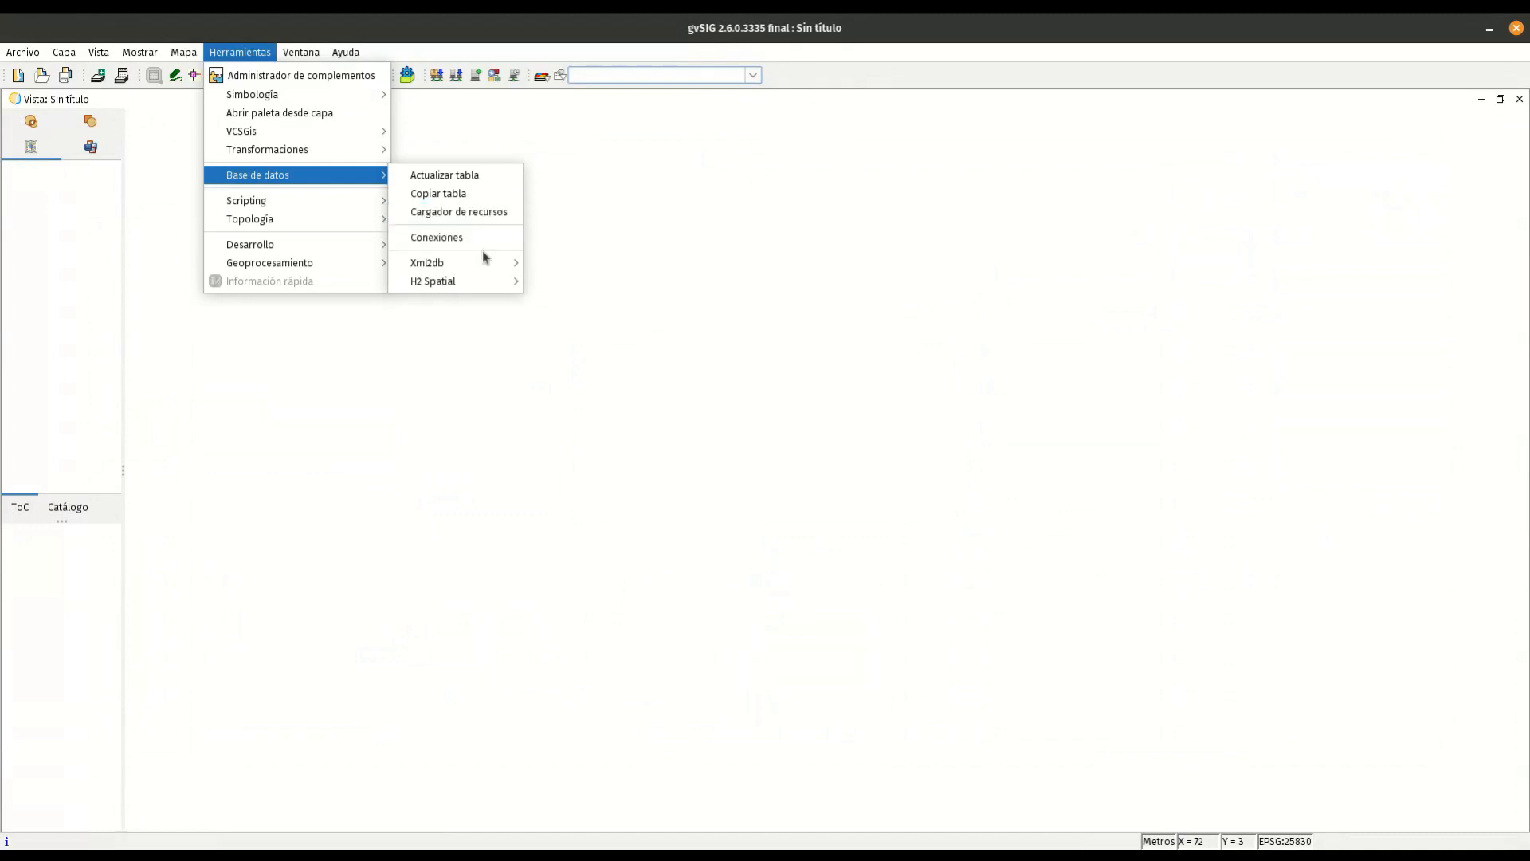
{"action": "mouse_move", "coordinate": [494, 265]}
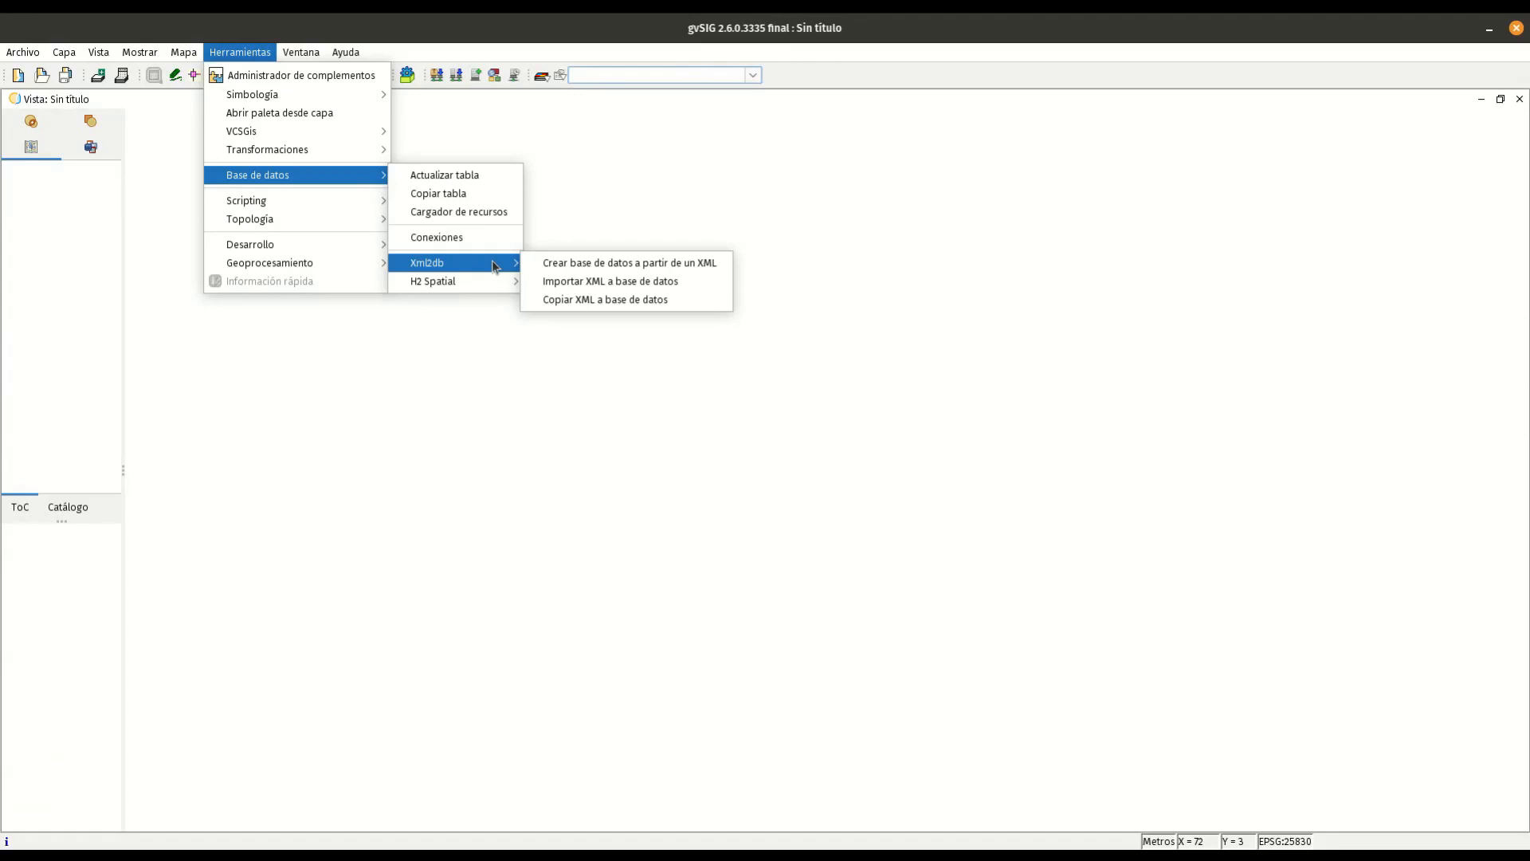
{"action": "mouse_move", "coordinate": [766, 545]}
{"action": "left_click", "coordinate": [594, 266]}
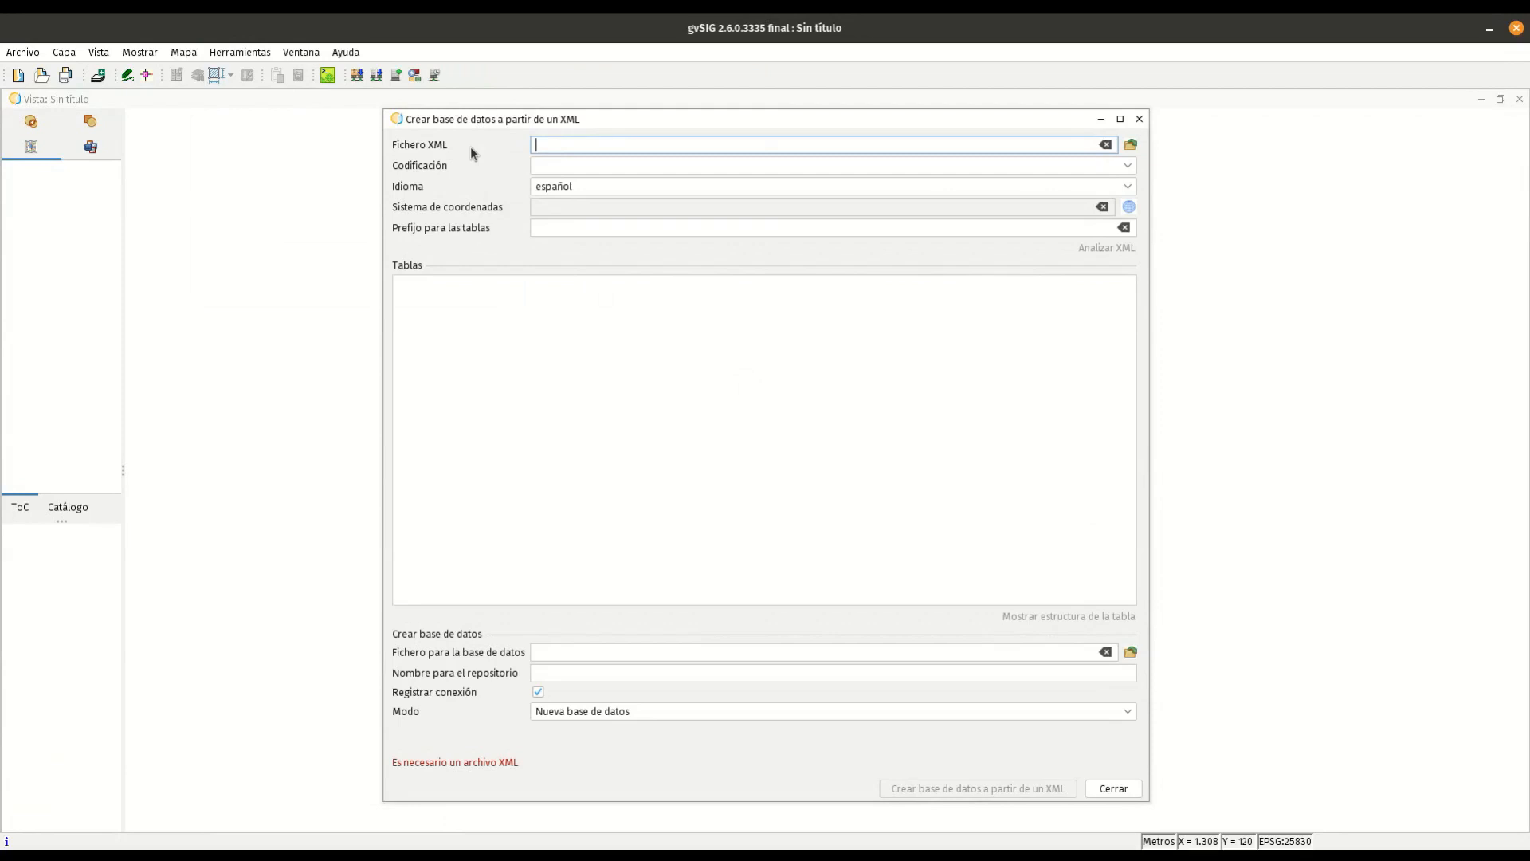
Choose declaracion.xml from the jornadas folder as the source XML and set its encoding to UTF-8
{"action": "left_click", "coordinate": [1128, 148]}
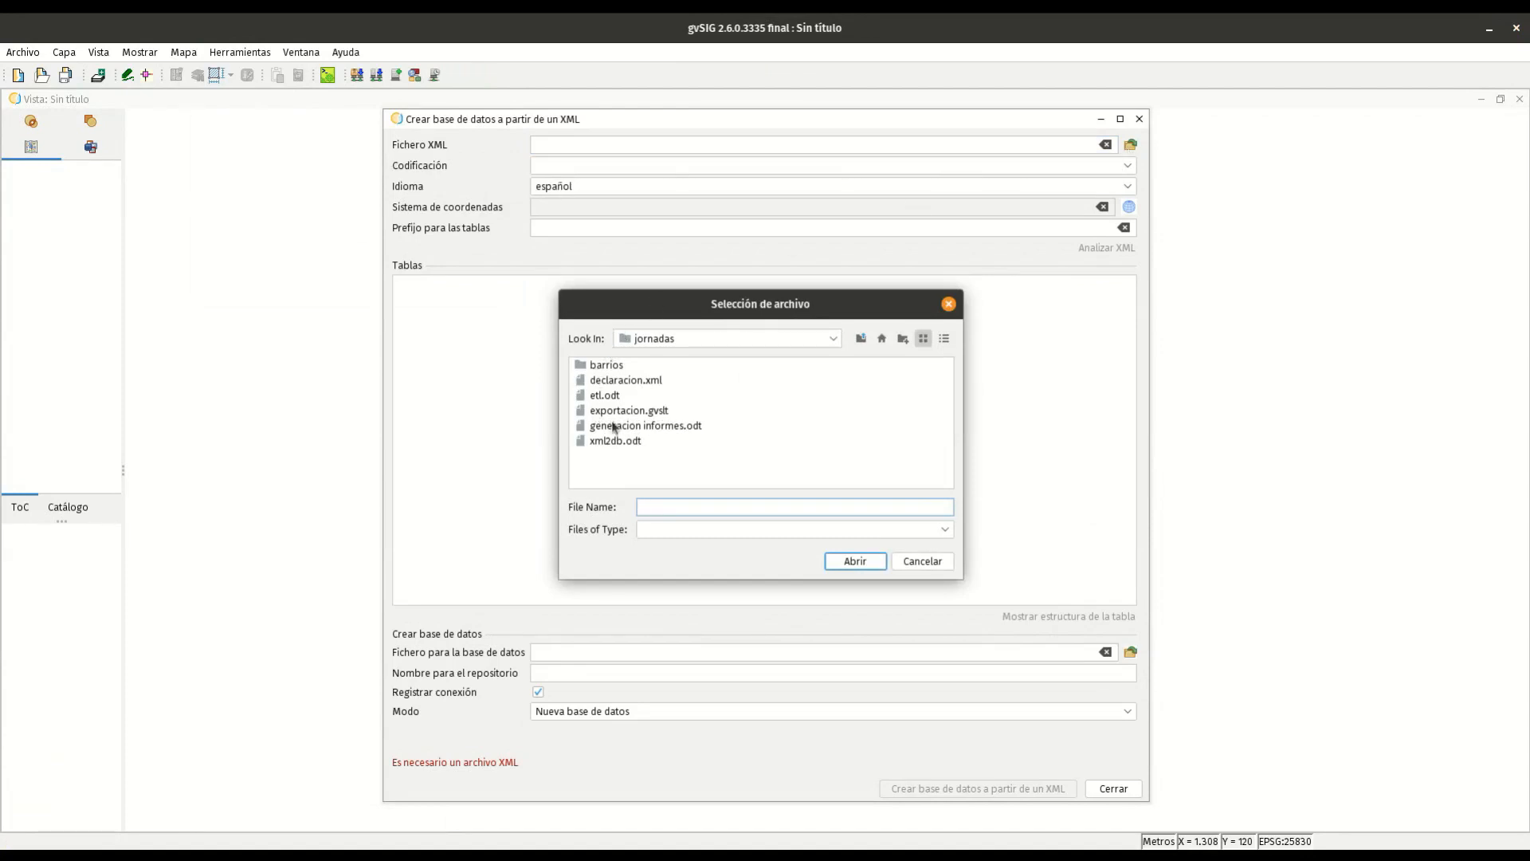
{"action": "left_click", "coordinate": [651, 384]}
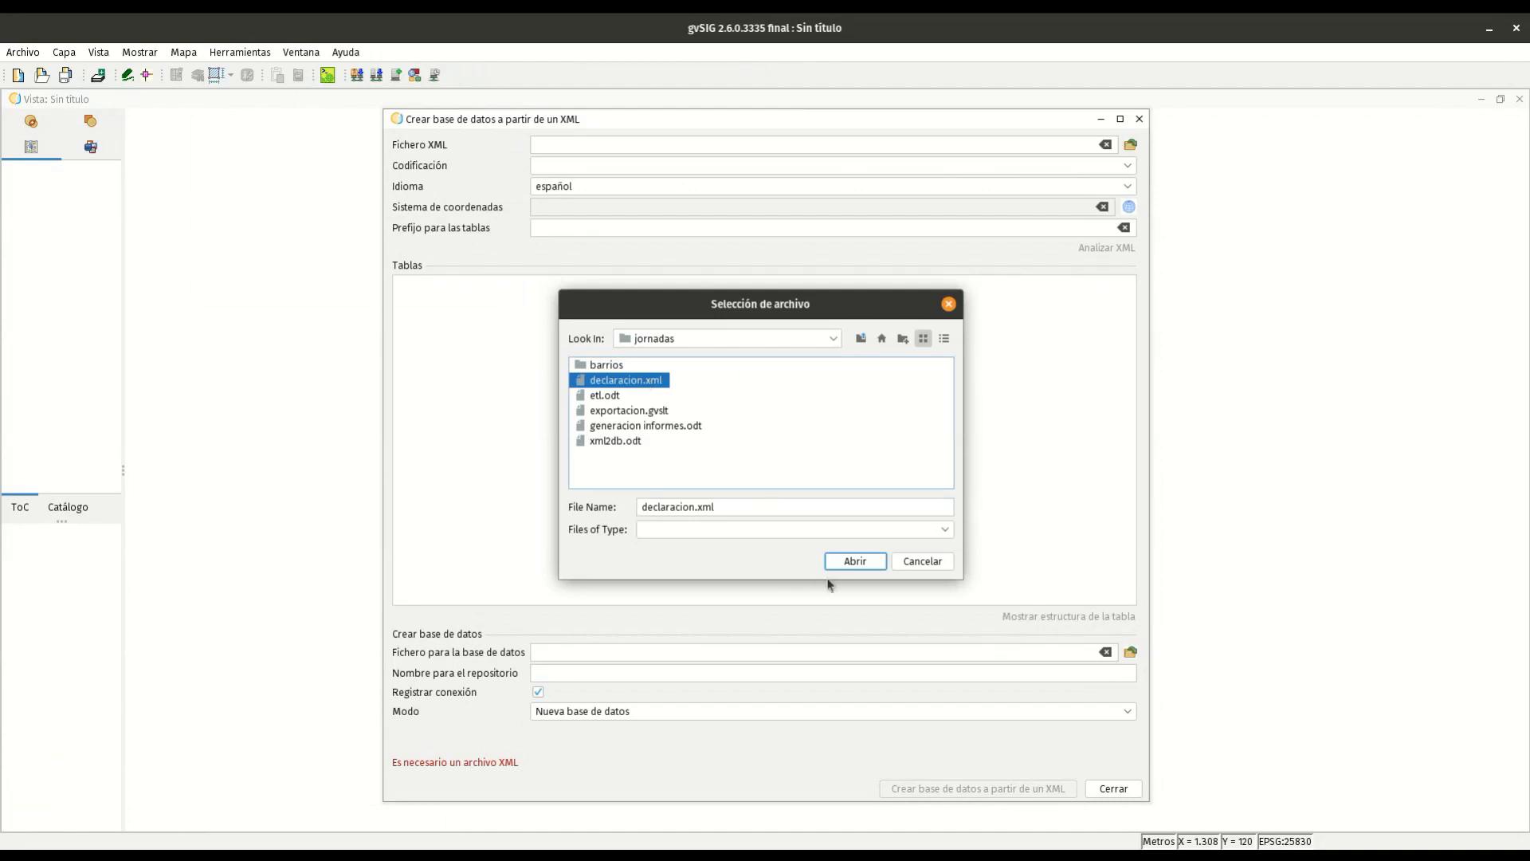
{"action": "left_click", "coordinate": [856, 562]}
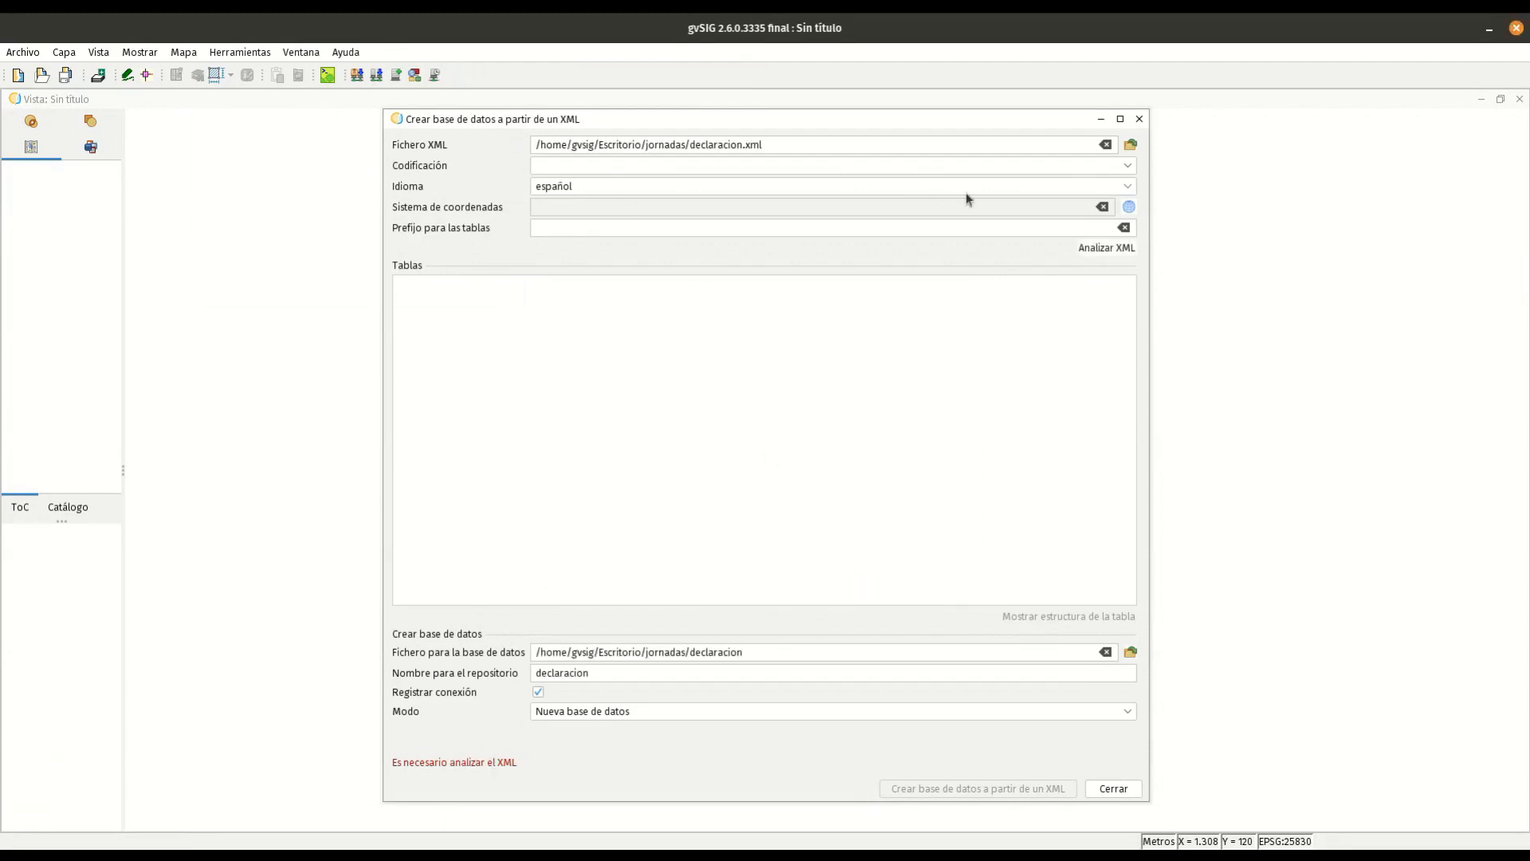
{"action": "left_click", "coordinate": [1021, 168]}
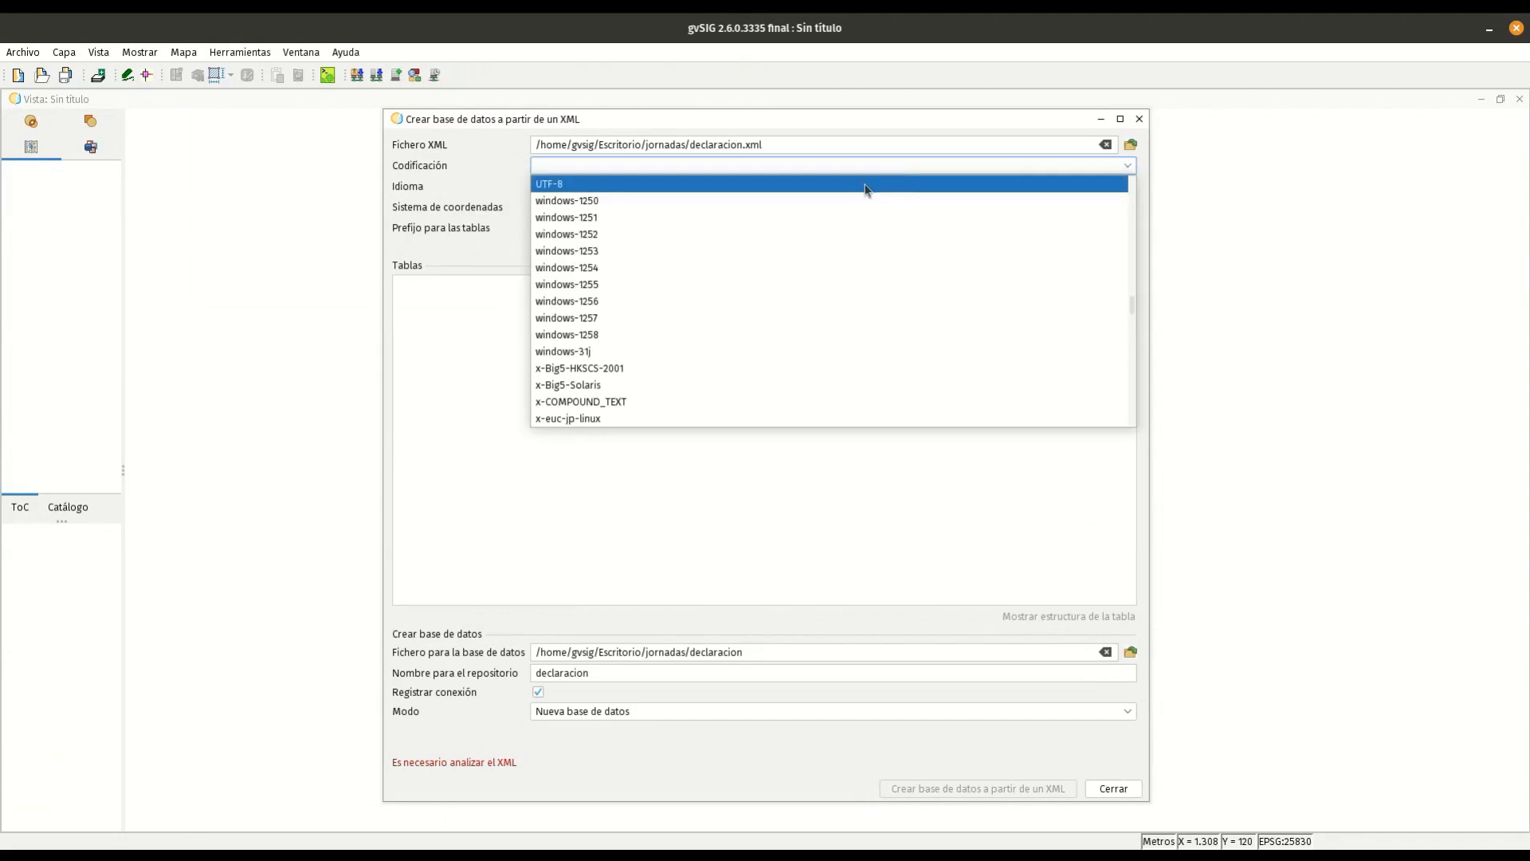
{"action": "left_click", "coordinate": [867, 184]}
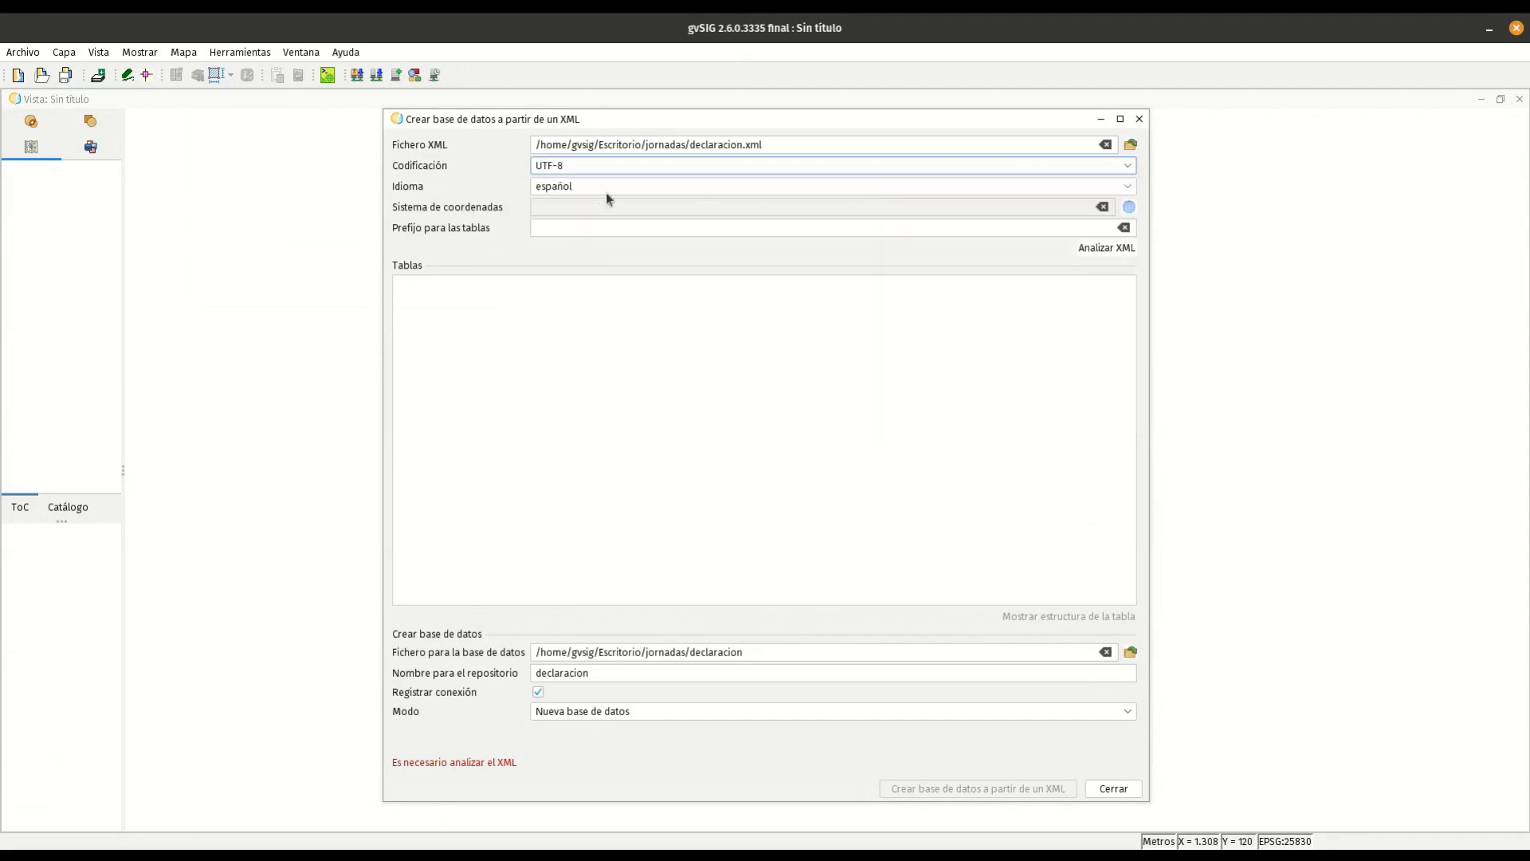
Dismiss the coordinate reference system selection without choosing one and analyze the XML file
{"action": "left_click", "coordinate": [1129, 207]}
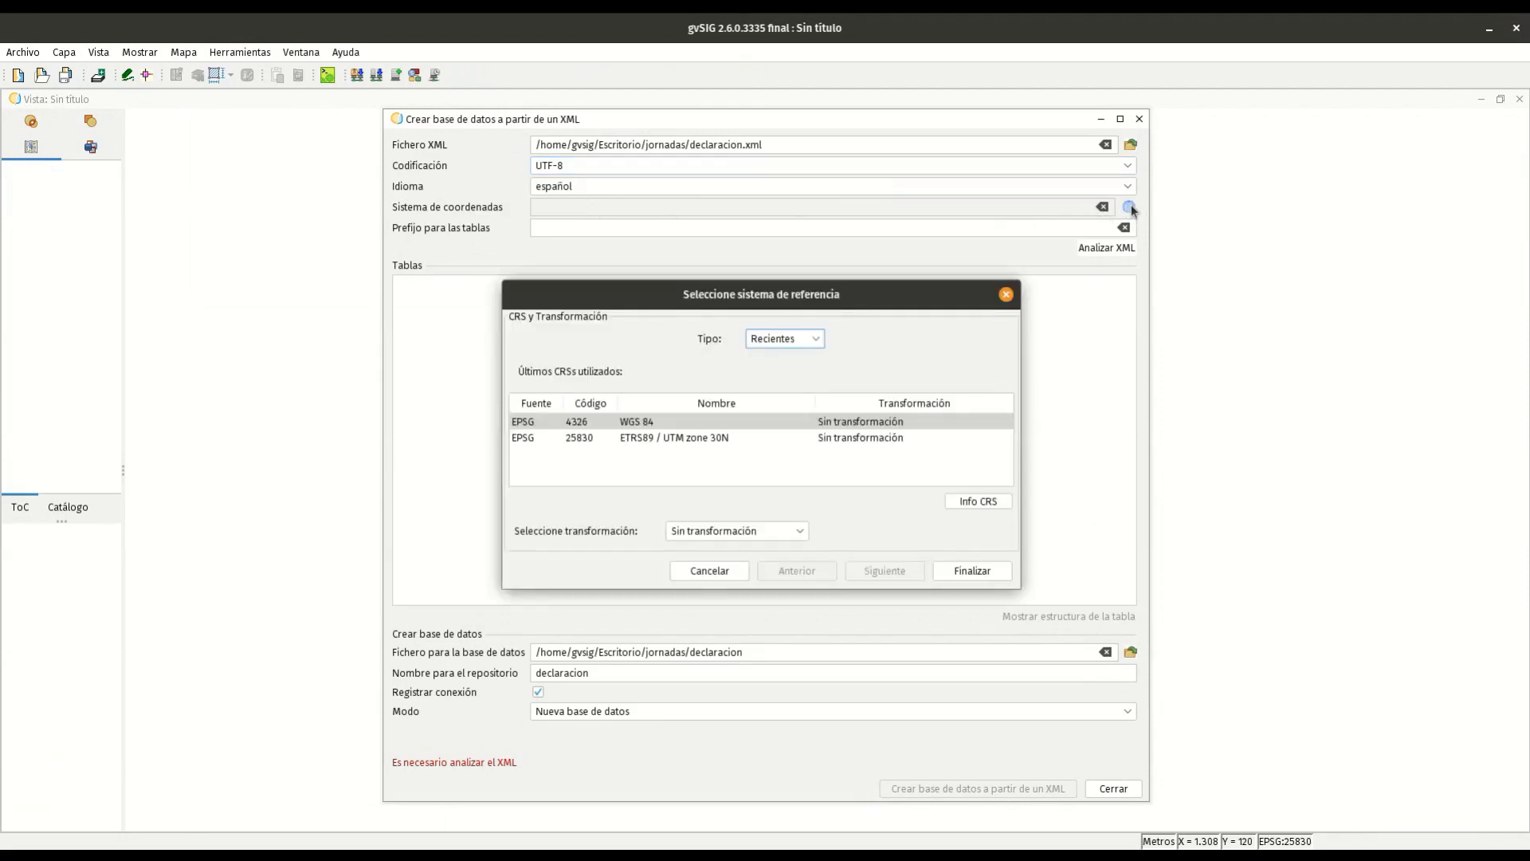
{"action": "left_click", "coordinate": [1006, 294]}
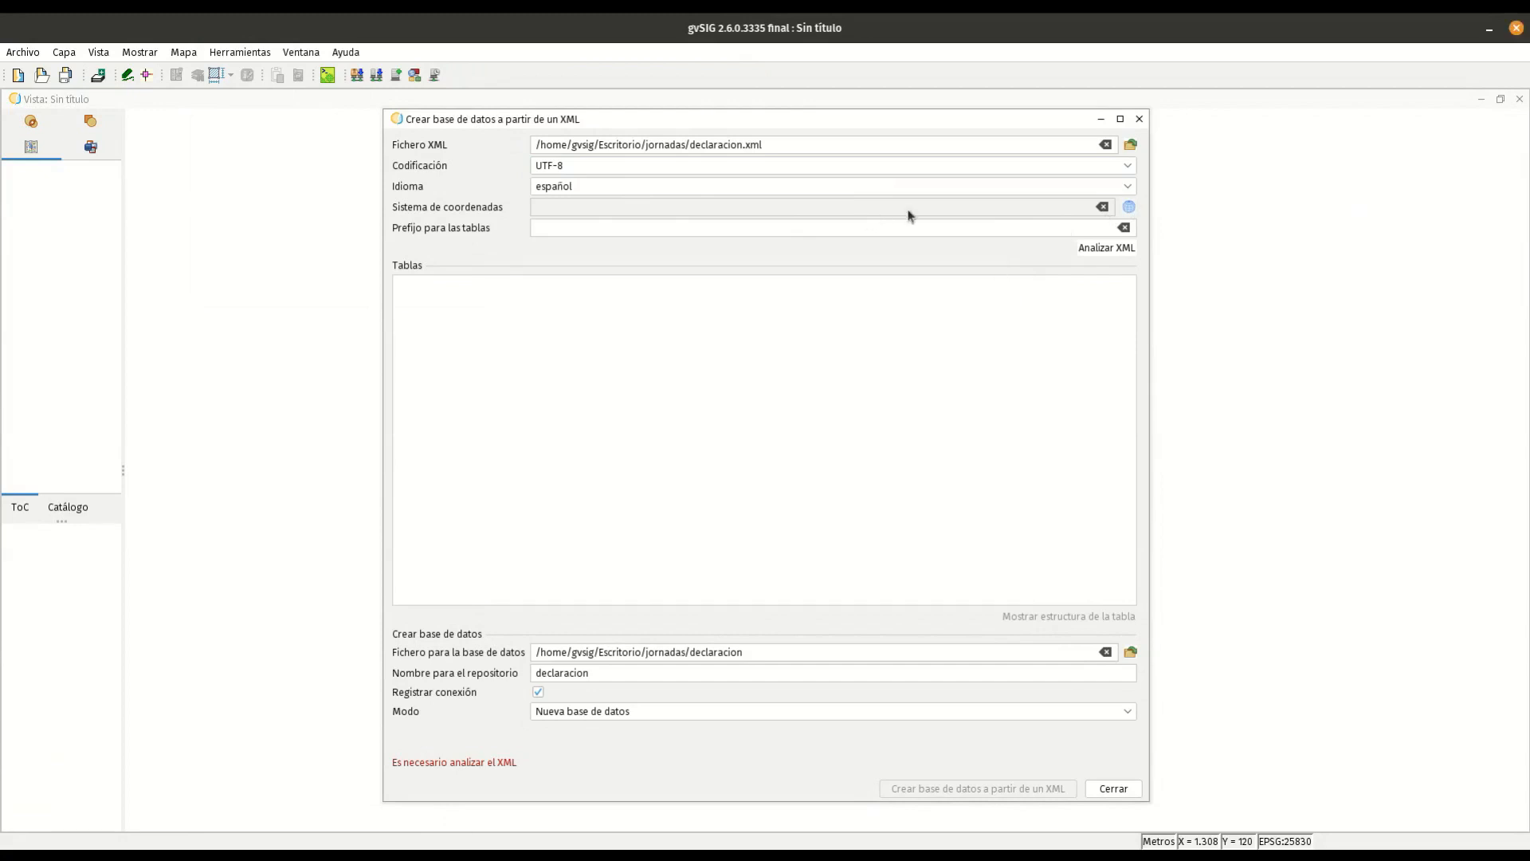
{"action": "left_click", "coordinate": [1093, 251]}
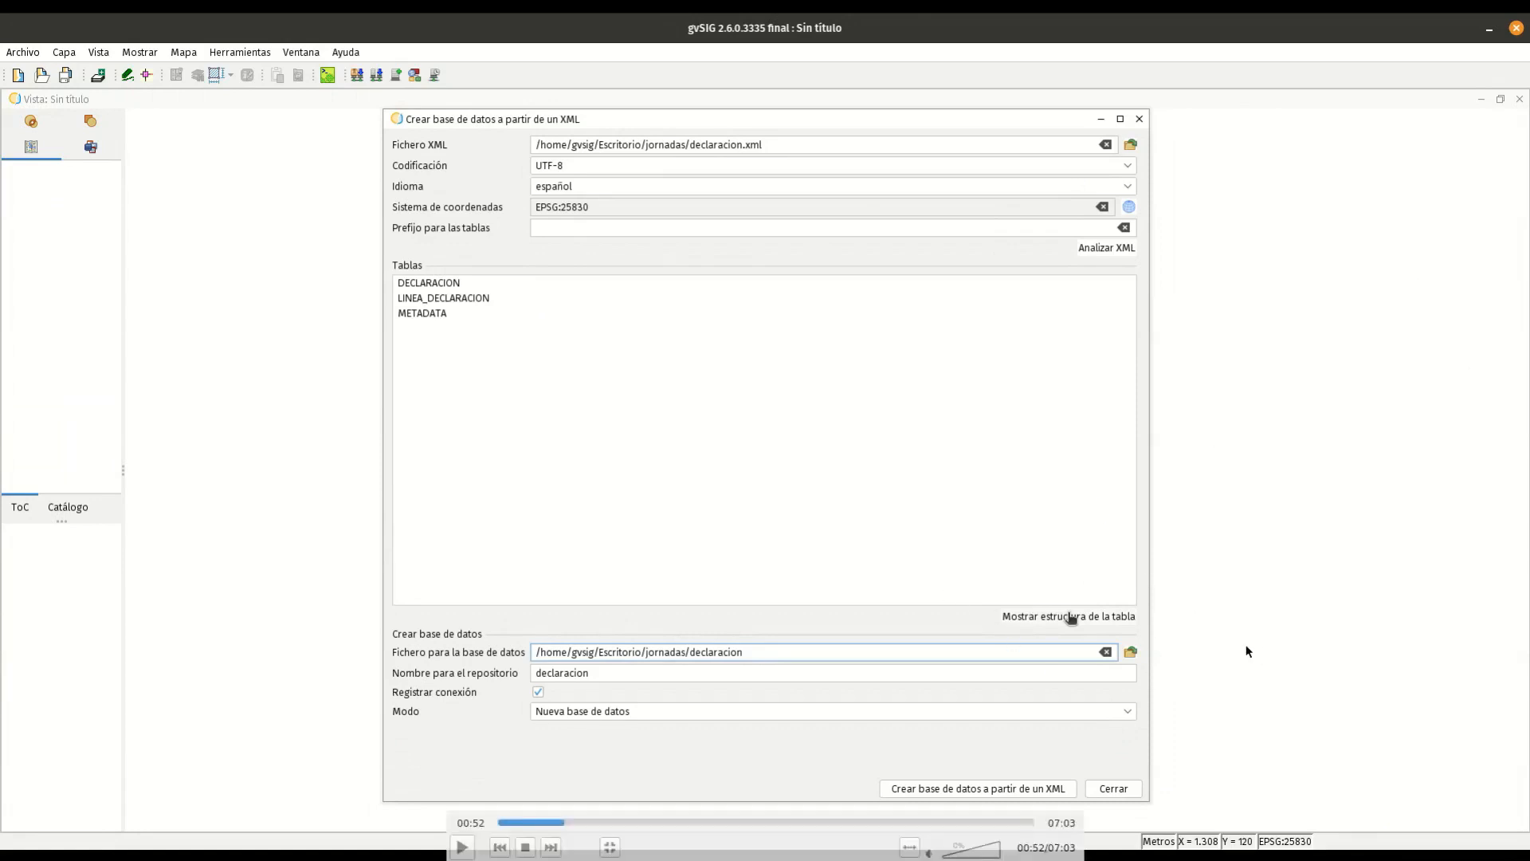
Inspect the column structure of the DECLARACION table, widening the name column, and close the column manager
{"action": "left_click", "coordinate": [431, 285]}
{"action": "left_click", "coordinate": [1058, 618]}
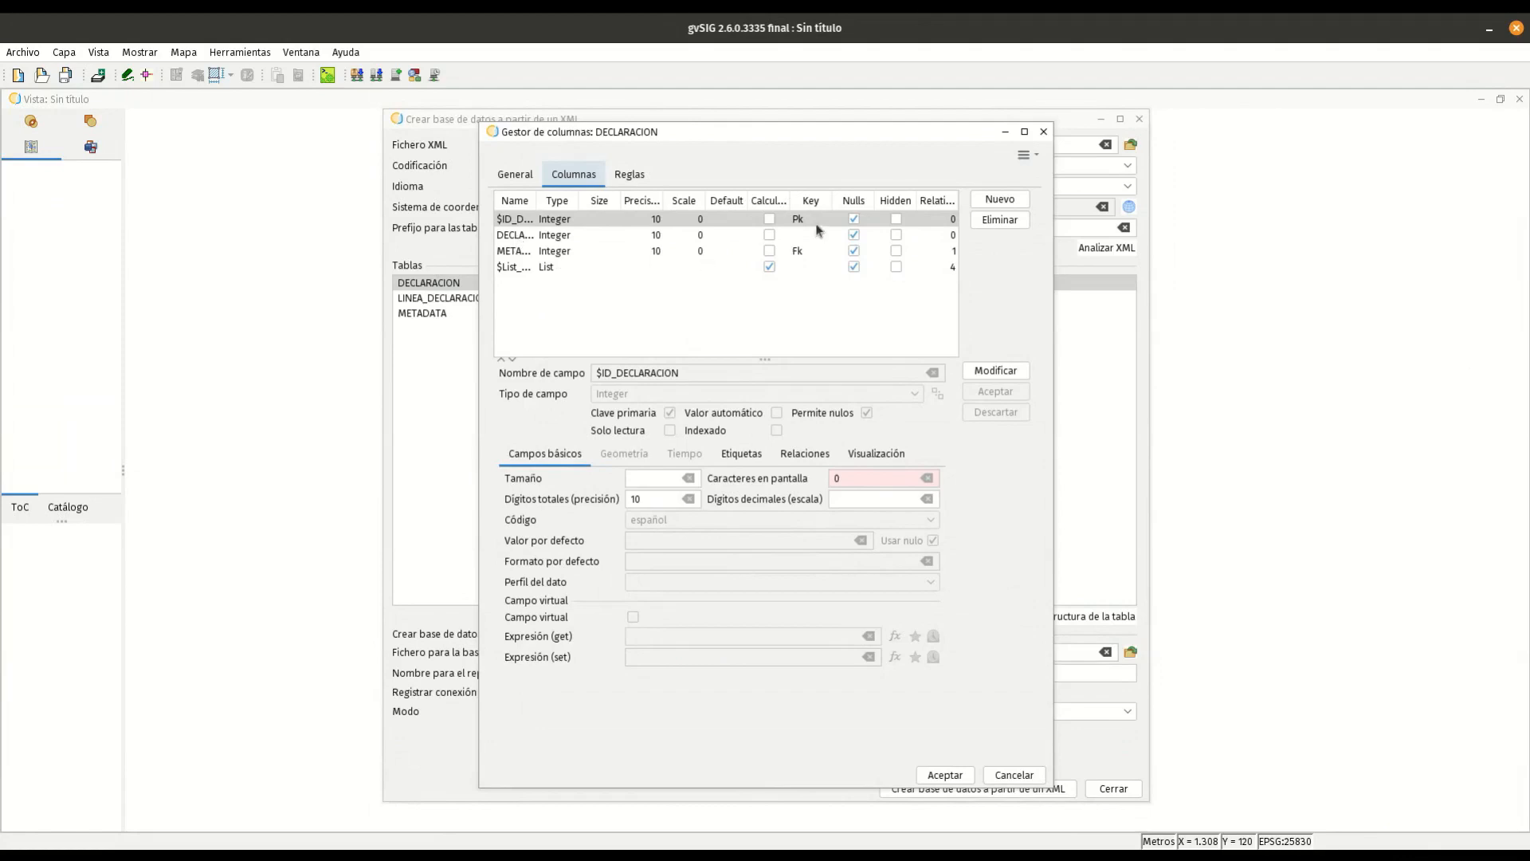
{"action": "left_click_drag", "start_coordinate": [533, 200], "coordinate": [630, 201]}
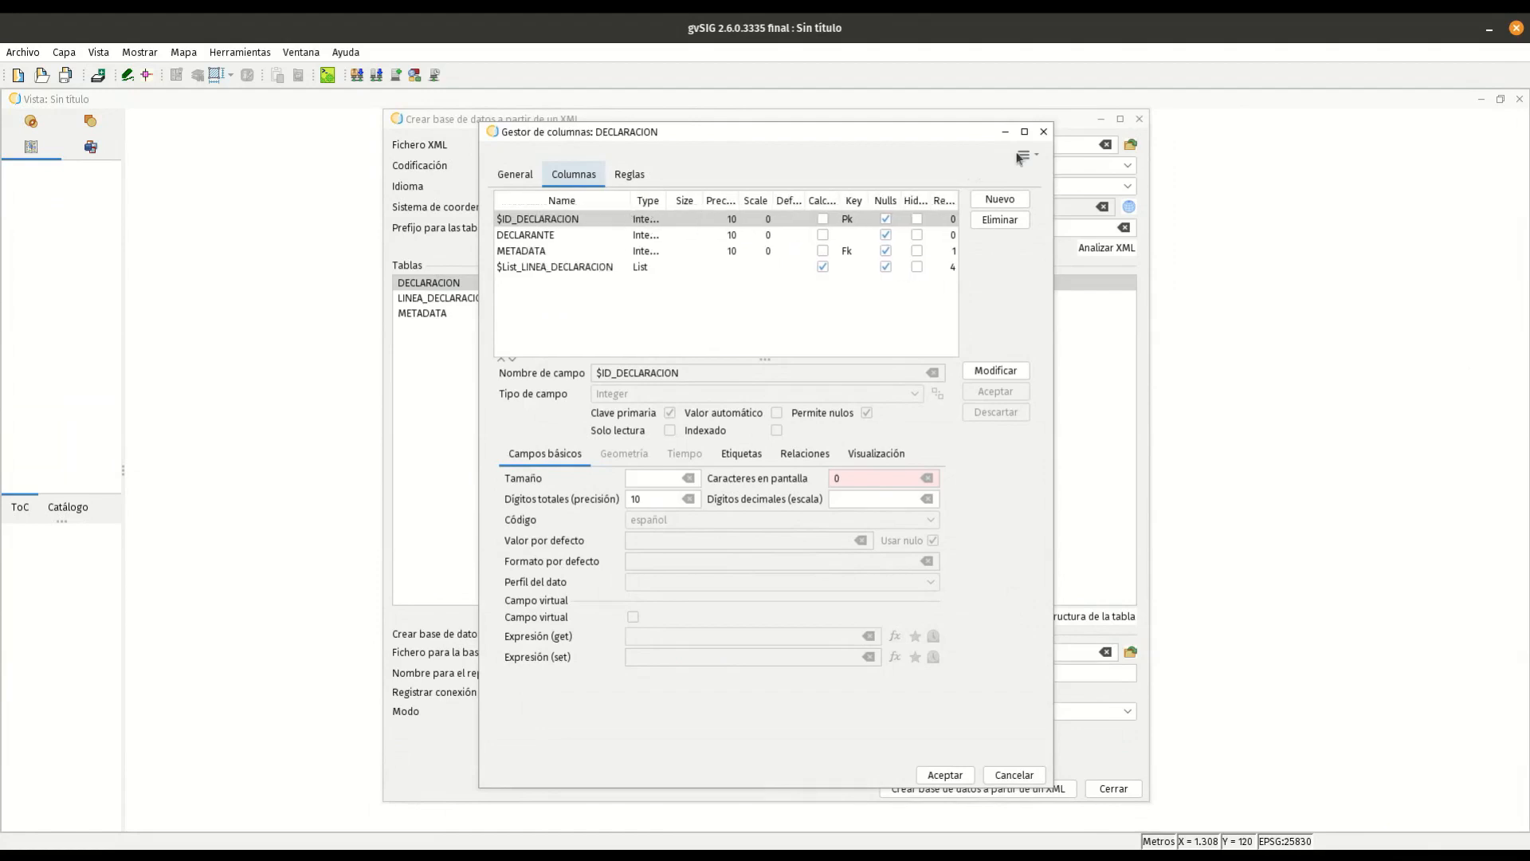
{"action": "left_click", "coordinate": [1044, 131]}
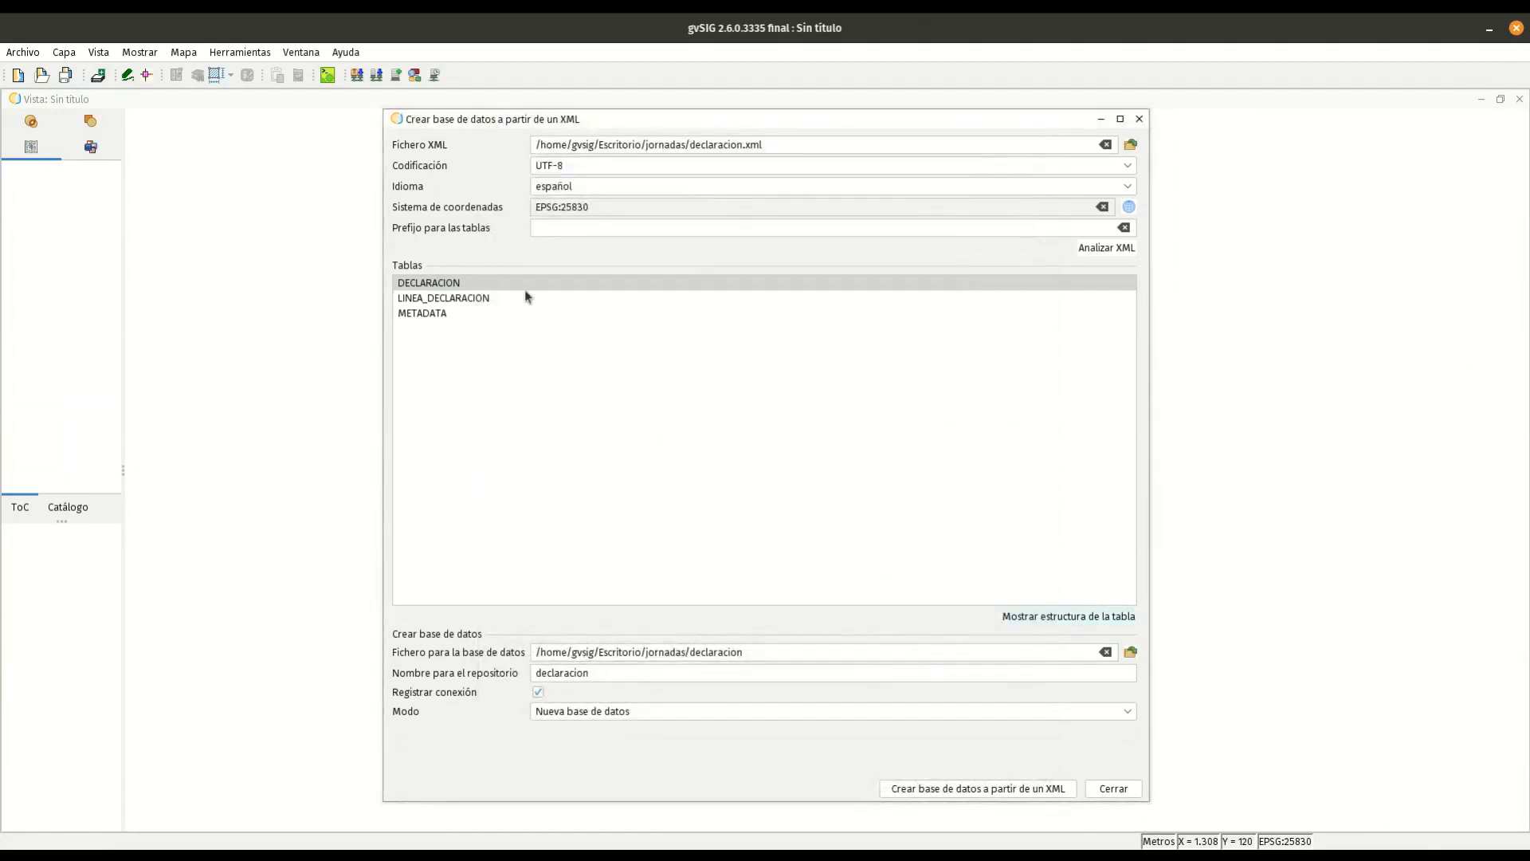
Review the general properties and columns of the LINEA_DECLARACION table, then close its structure
{"action": "left_click", "coordinate": [525, 297]}
{"action": "left_click", "coordinate": [1096, 609]}
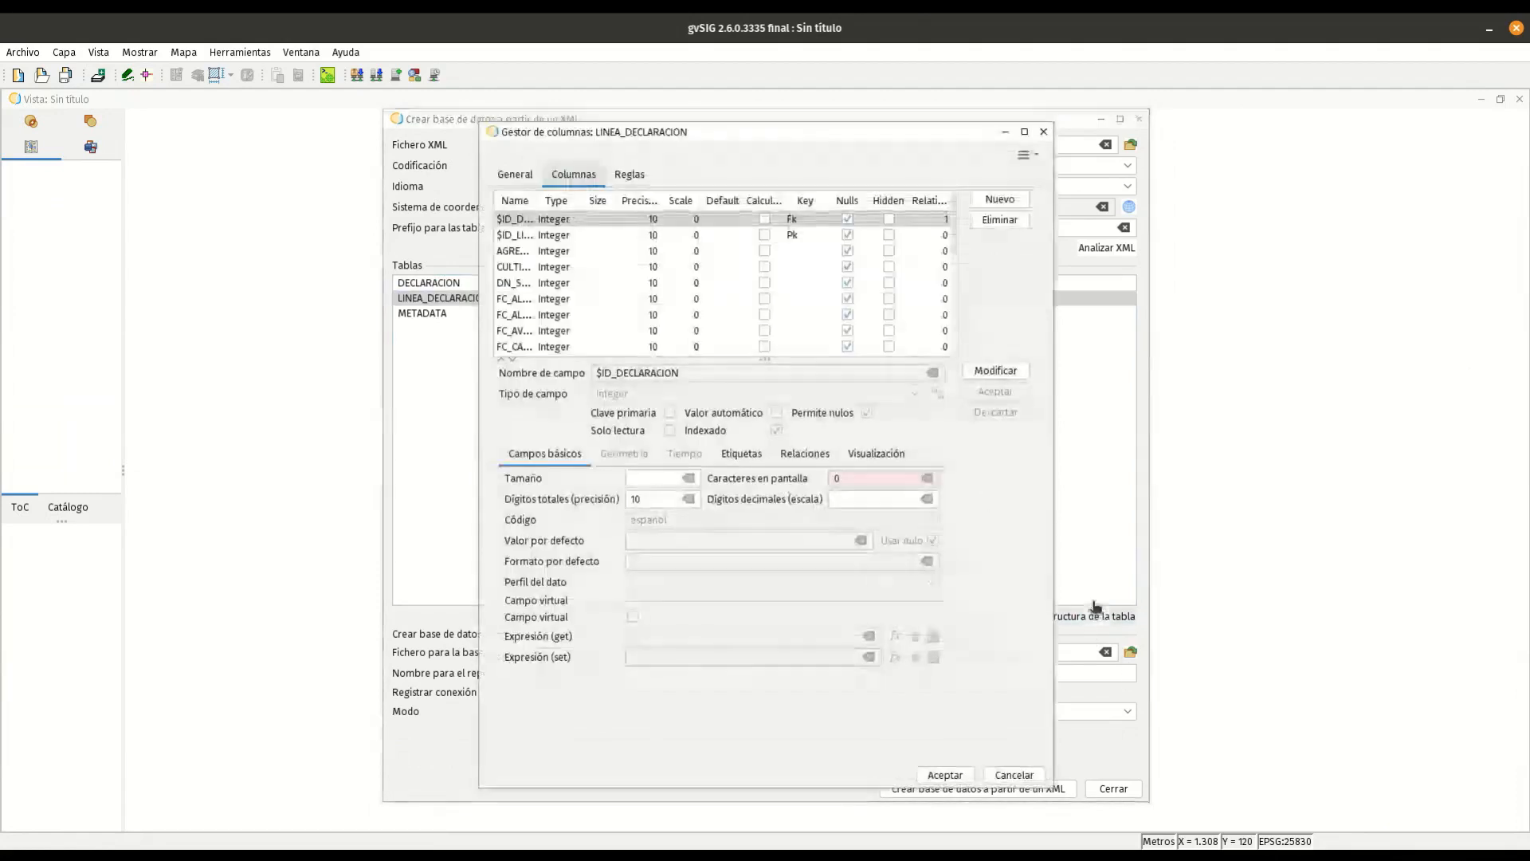
{"action": "left_click", "coordinate": [511, 176]}
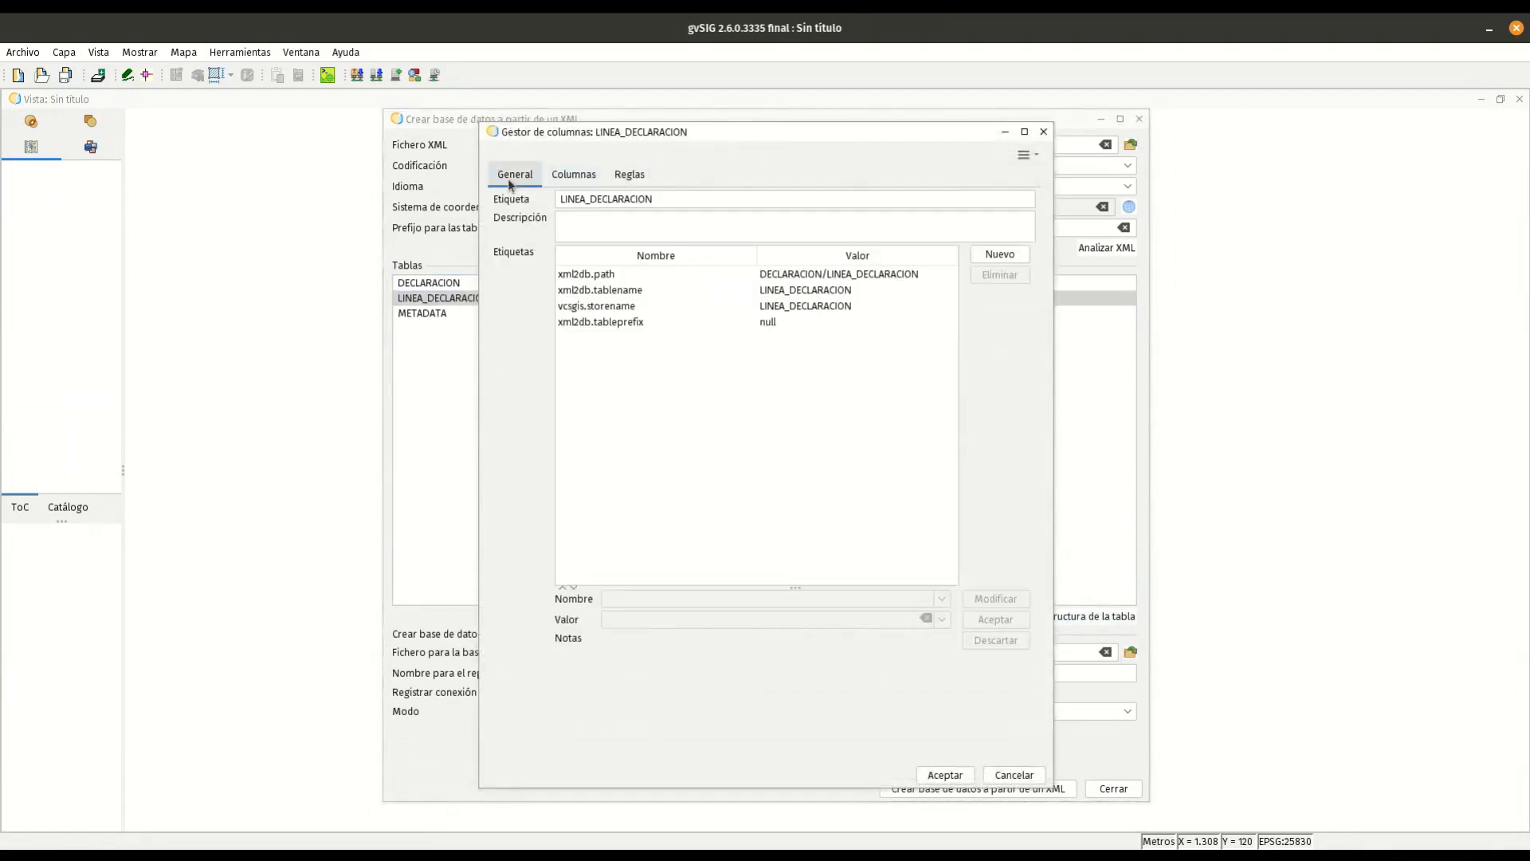
{"action": "left_click", "coordinate": [562, 177]}
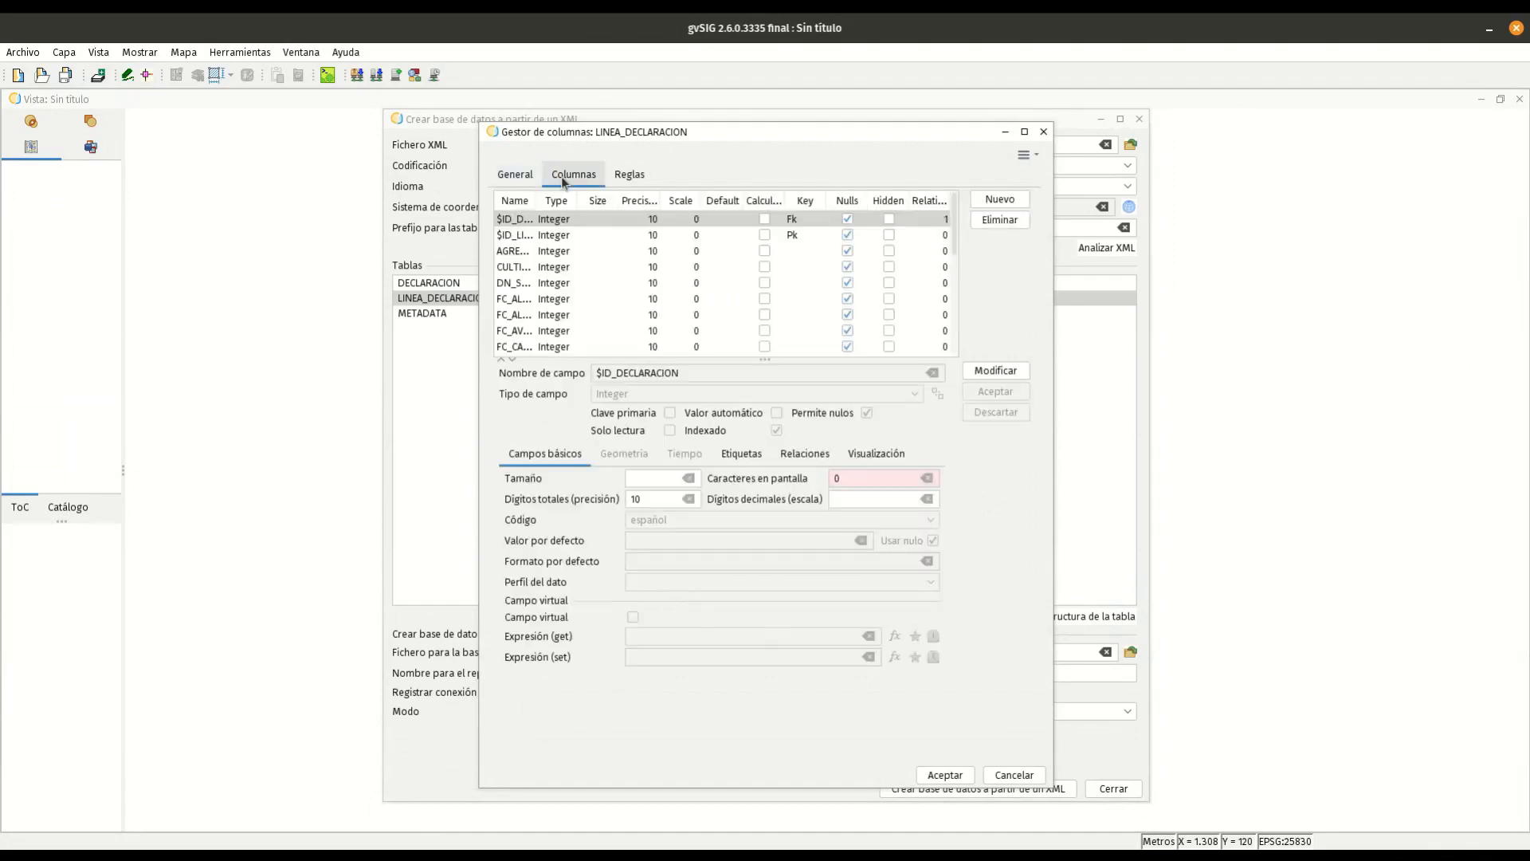
{"action": "left_click", "coordinate": [1044, 136]}
Inspect the column structure of the METADATA table and cancel out of the column manager
{"action": "left_click", "coordinate": [408, 313]}
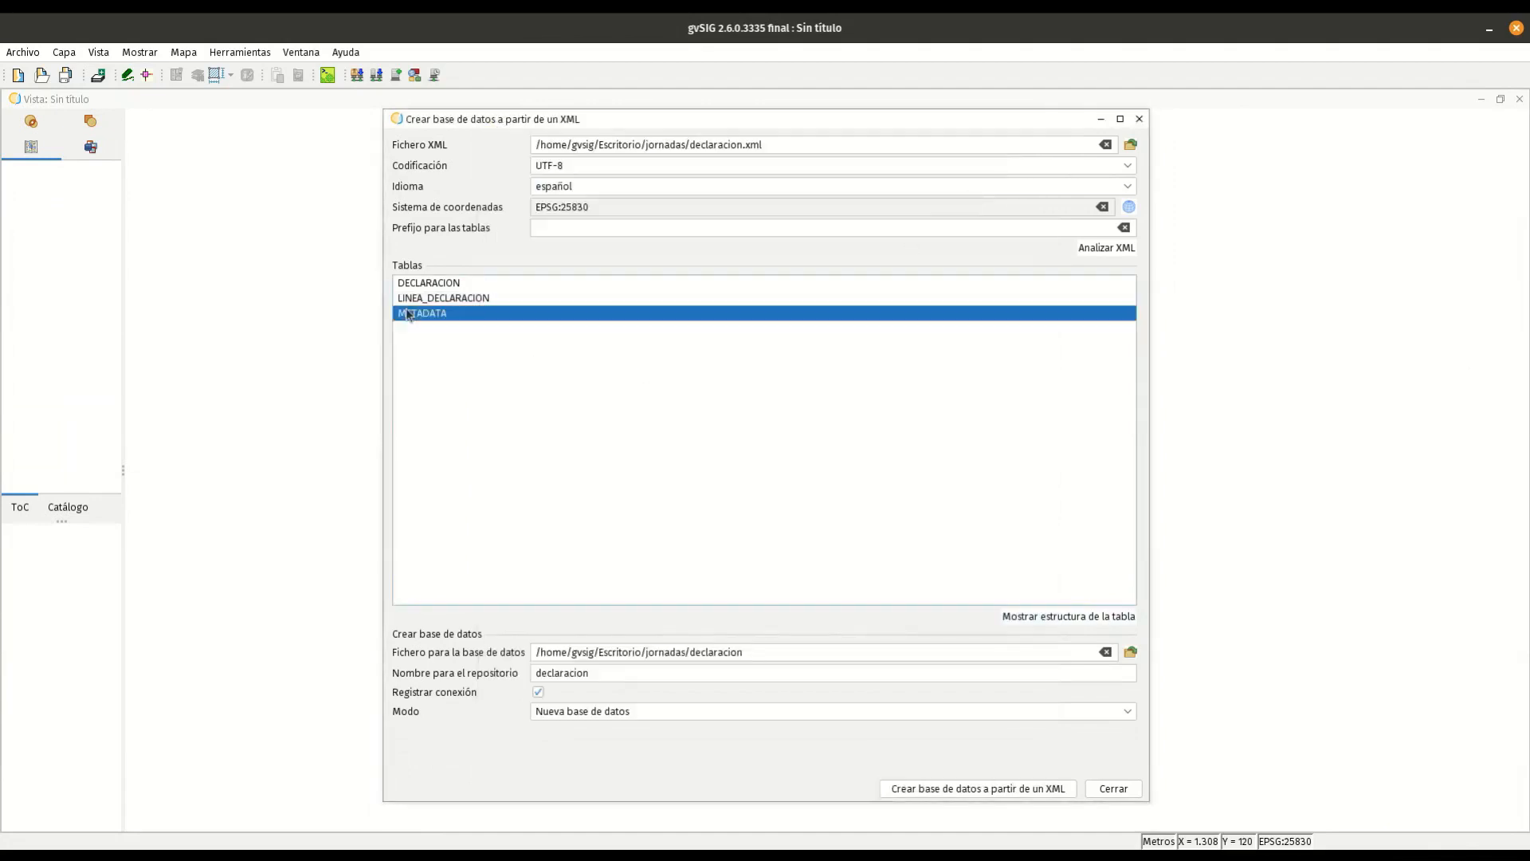
{"action": "left_click", "coordinate": [1051, 616]}
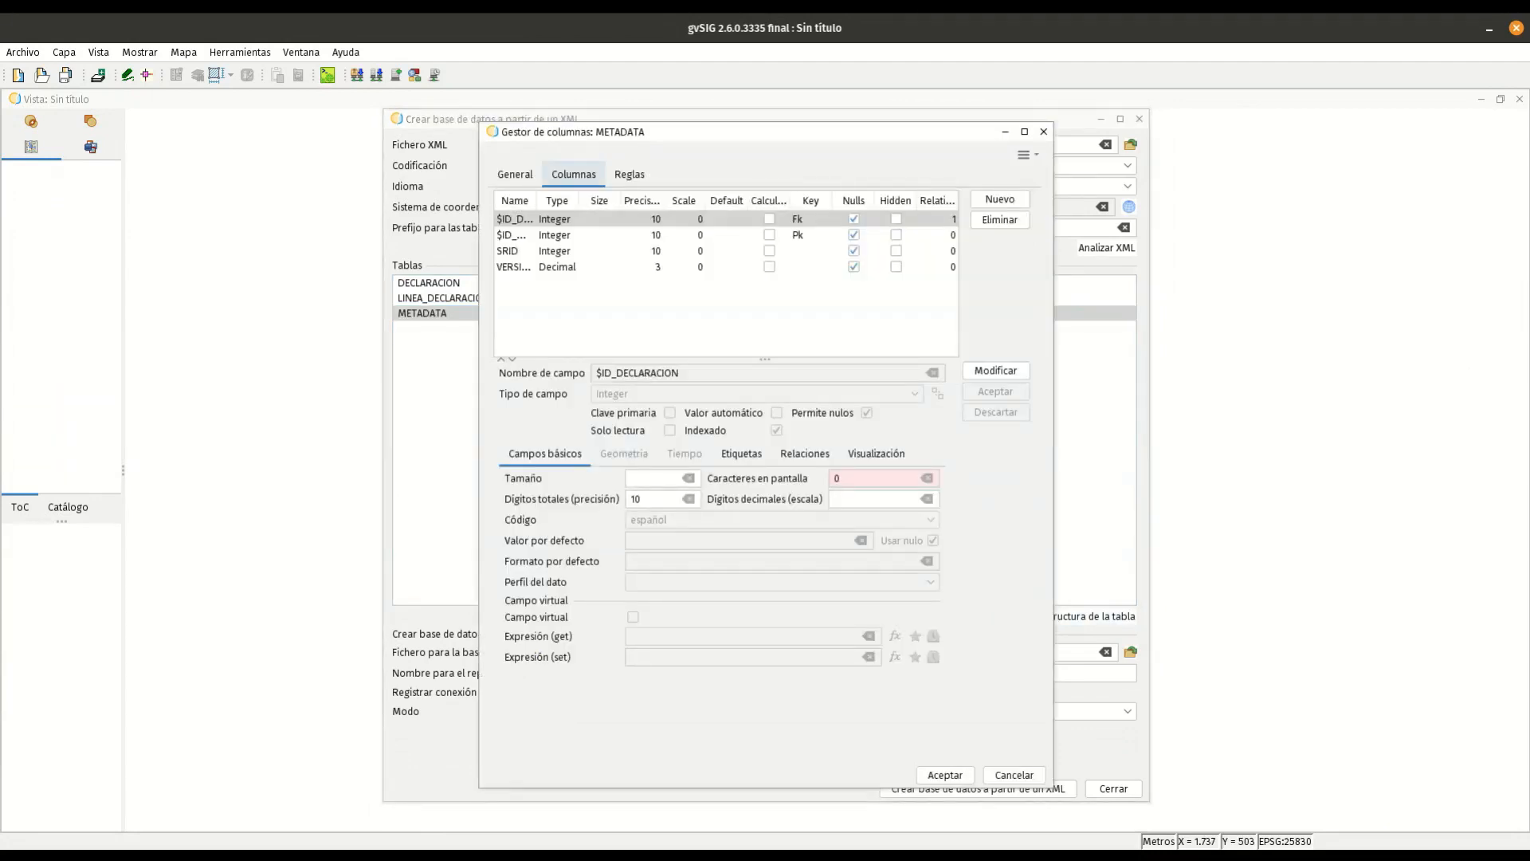
{"action": "left_click", "coordinate": [997, 774]}
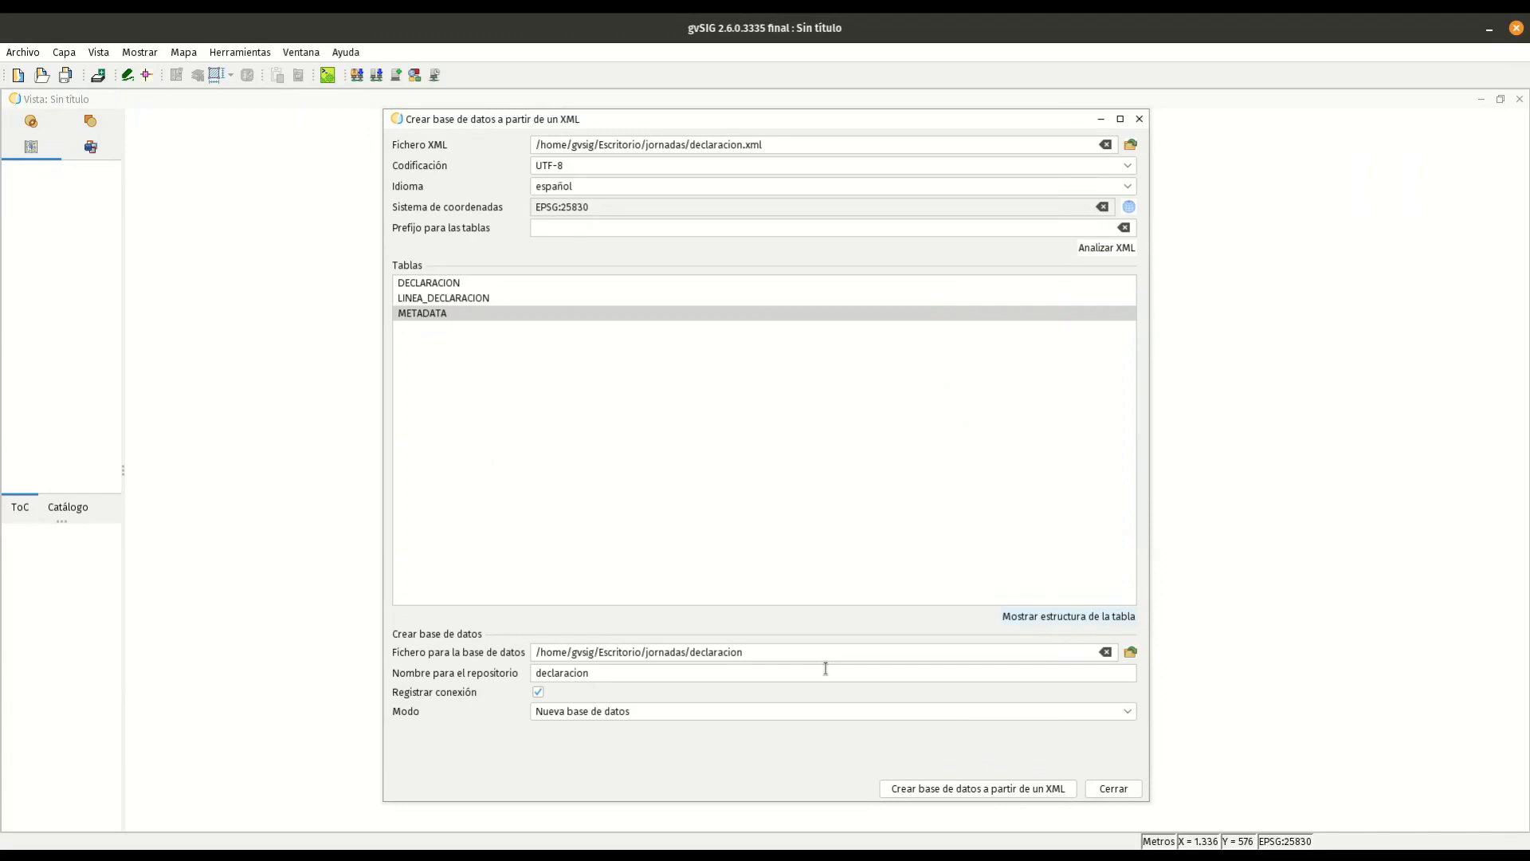
Create the declaracion database from the XML in "Nueva base de datos" mode, keeping the proposed file and repository name, and close the tool
{"action": "triple_click", "coordinate": [765, 654]}
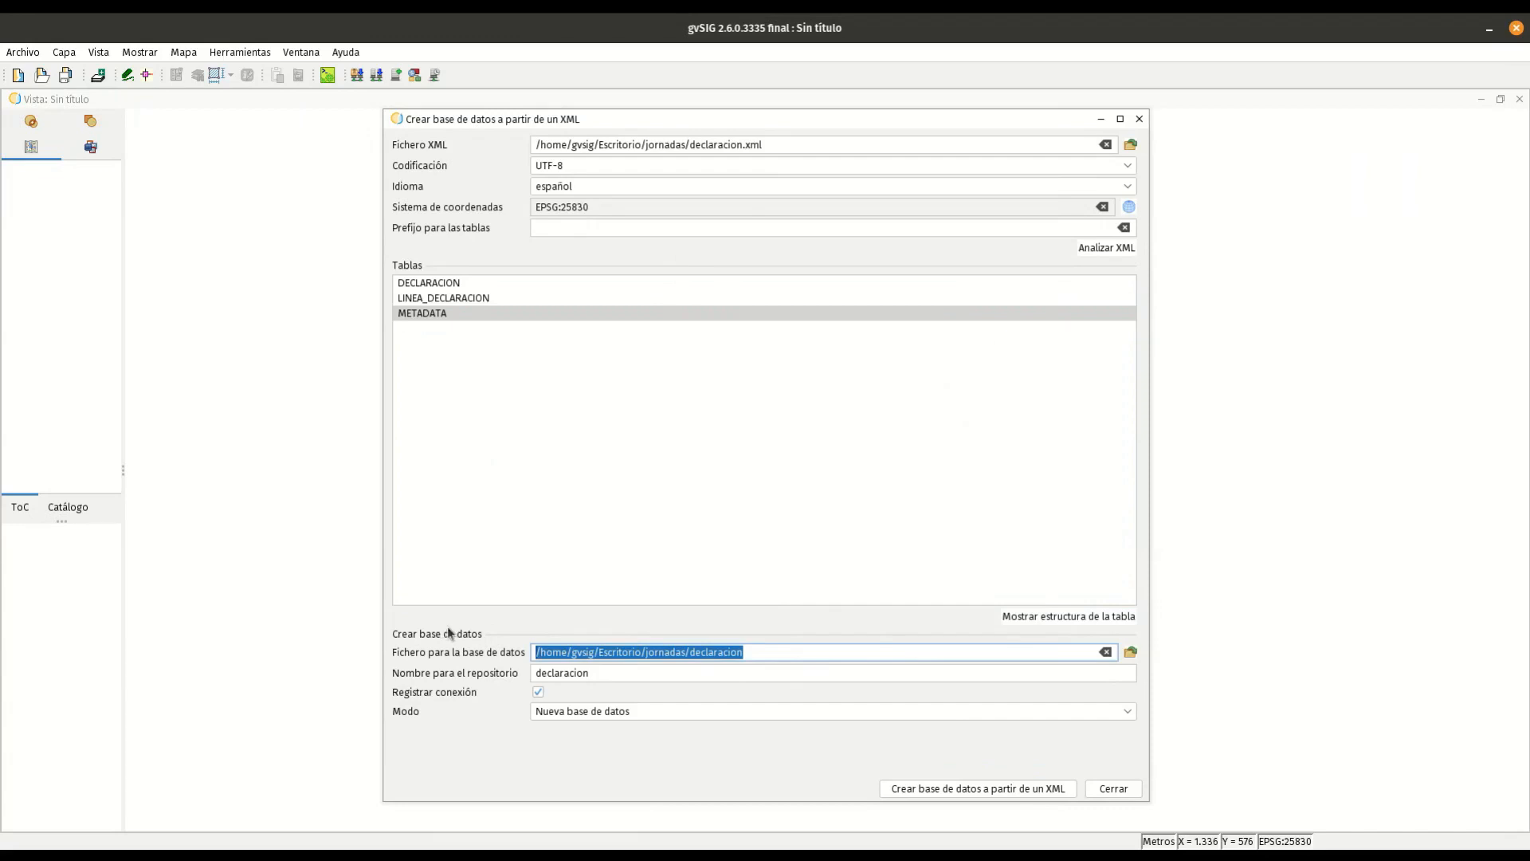
{"action": "left_click", "coordinate": [602, 676]}
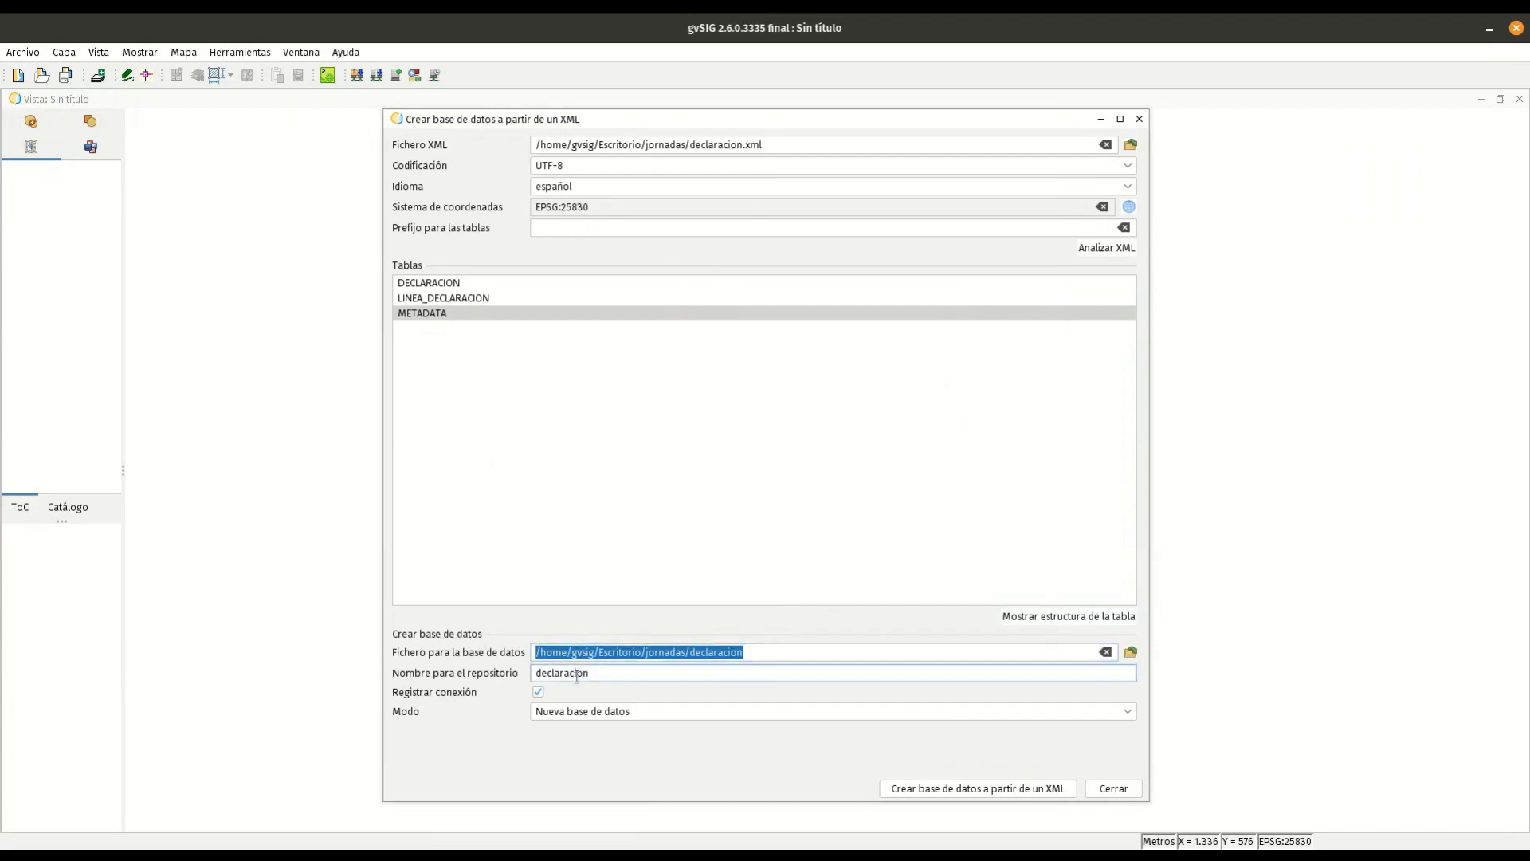
{"action": "left_click_drag", "start_coordinate": [585, 674], "coordinate": [505, 654]}
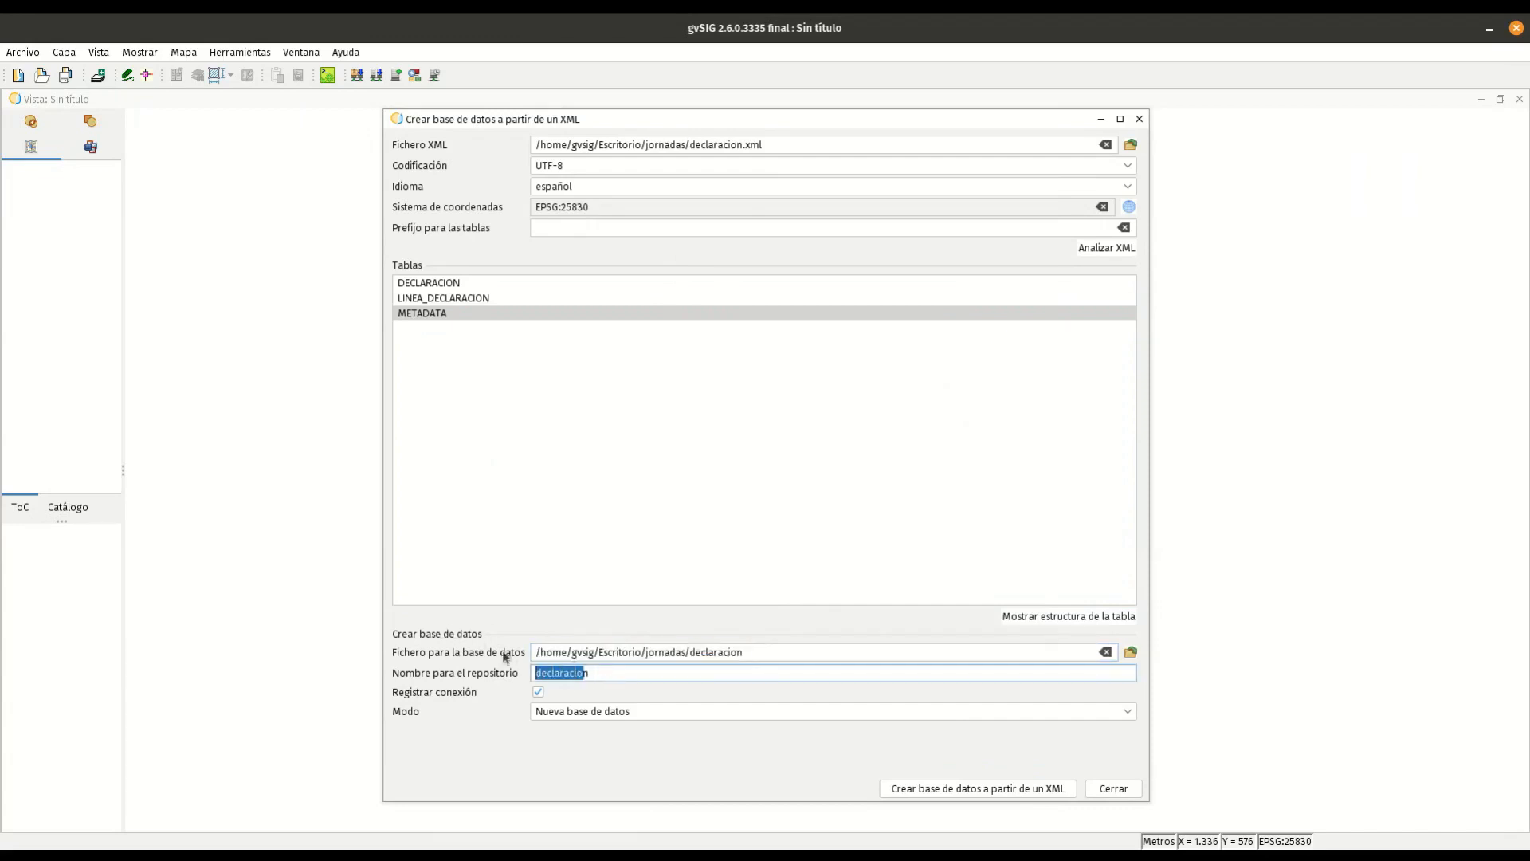
{"action": "left_click", "coordinate": [678, 673]}
{"action": "left_click", "coordinate": [669, 711]}
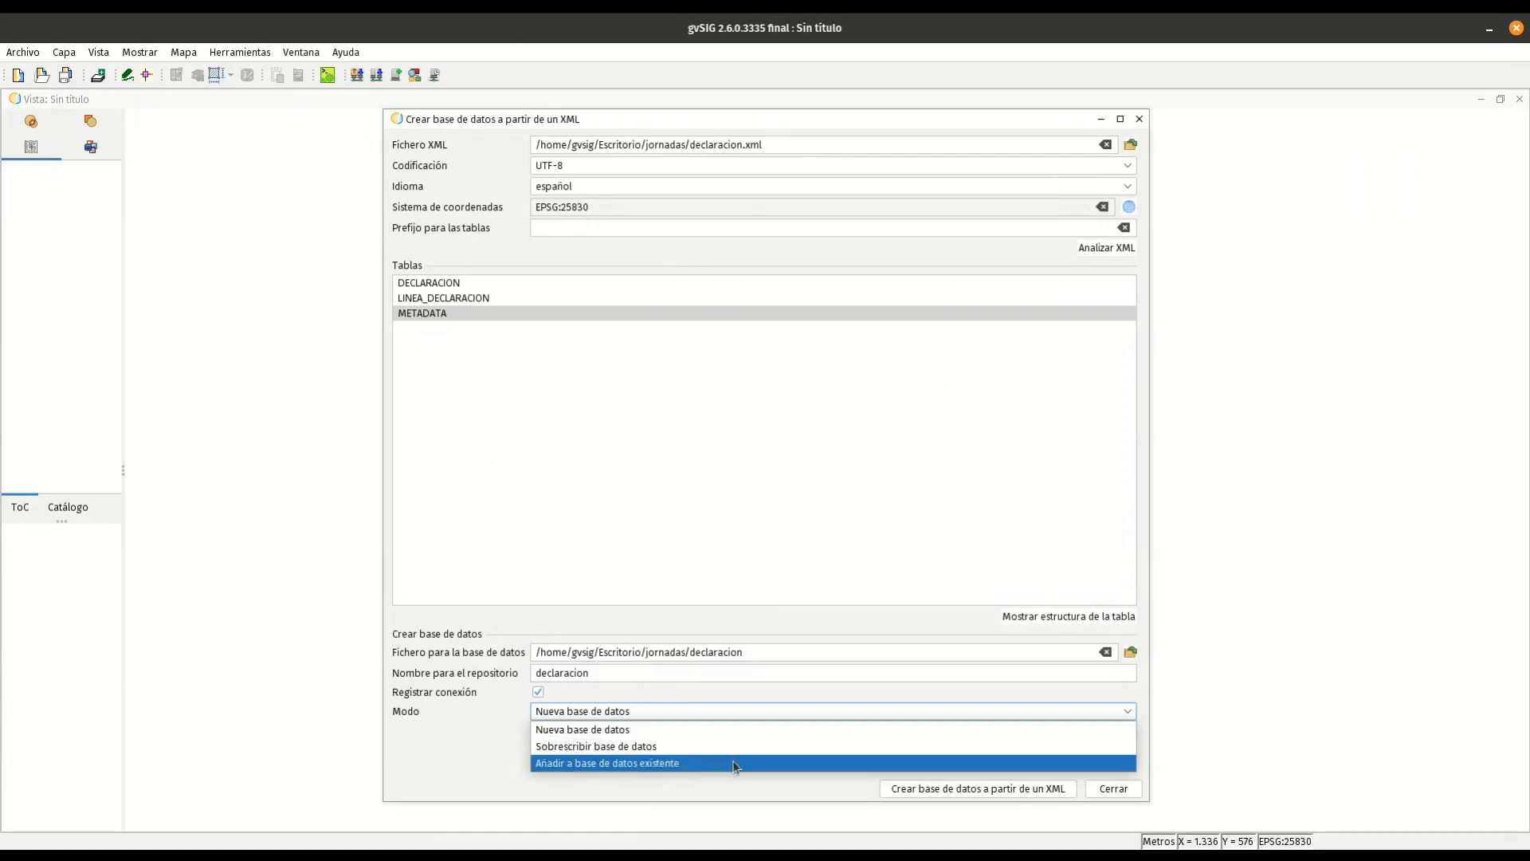
{"action": "left_click", "coordinate": [739, 734]}
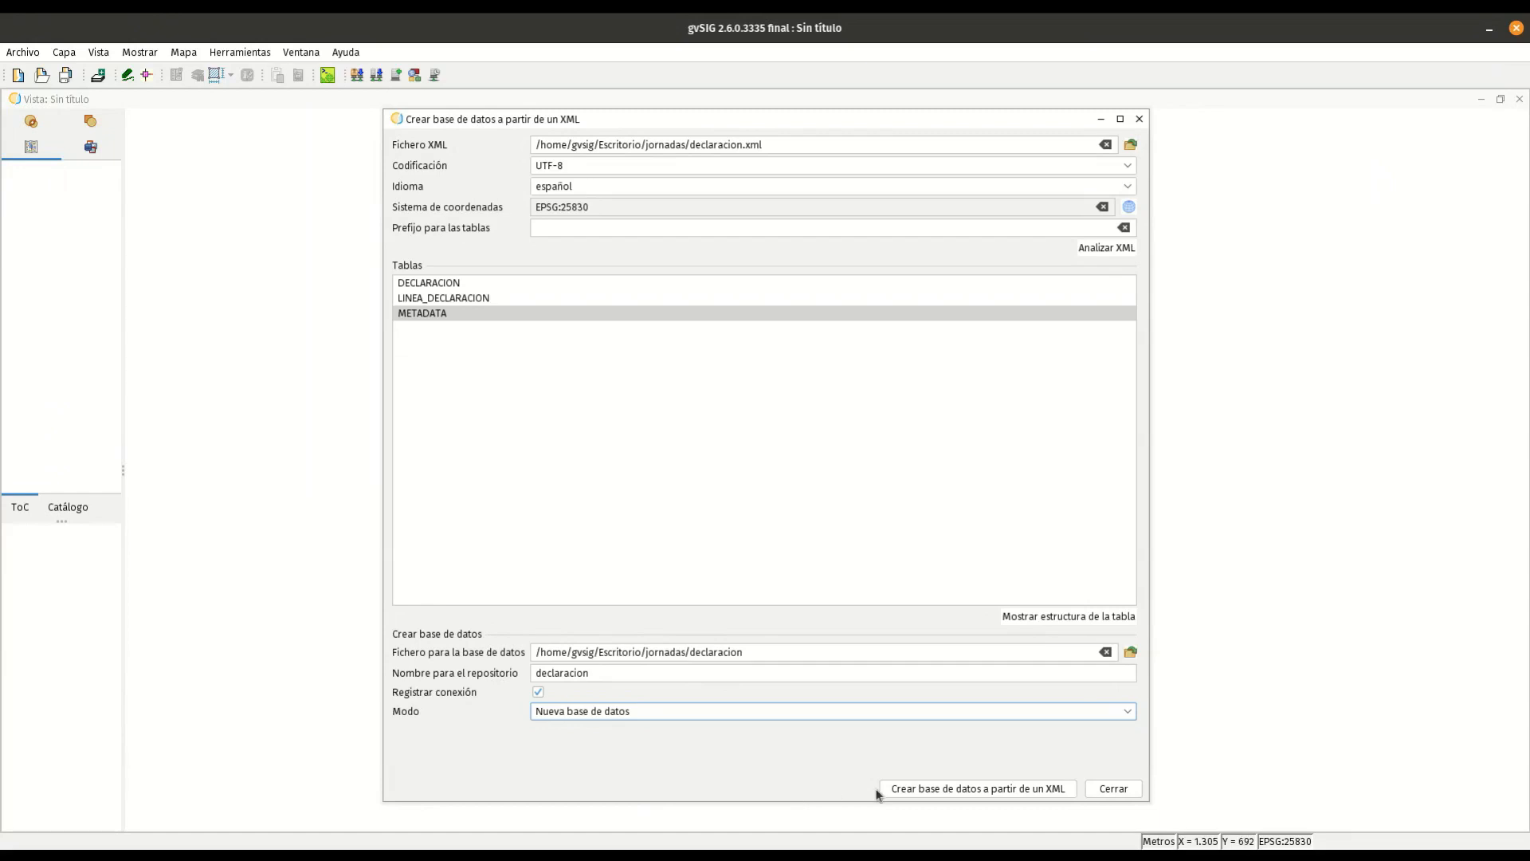
{"action": "left_click", "coordinate": [904, 788]}
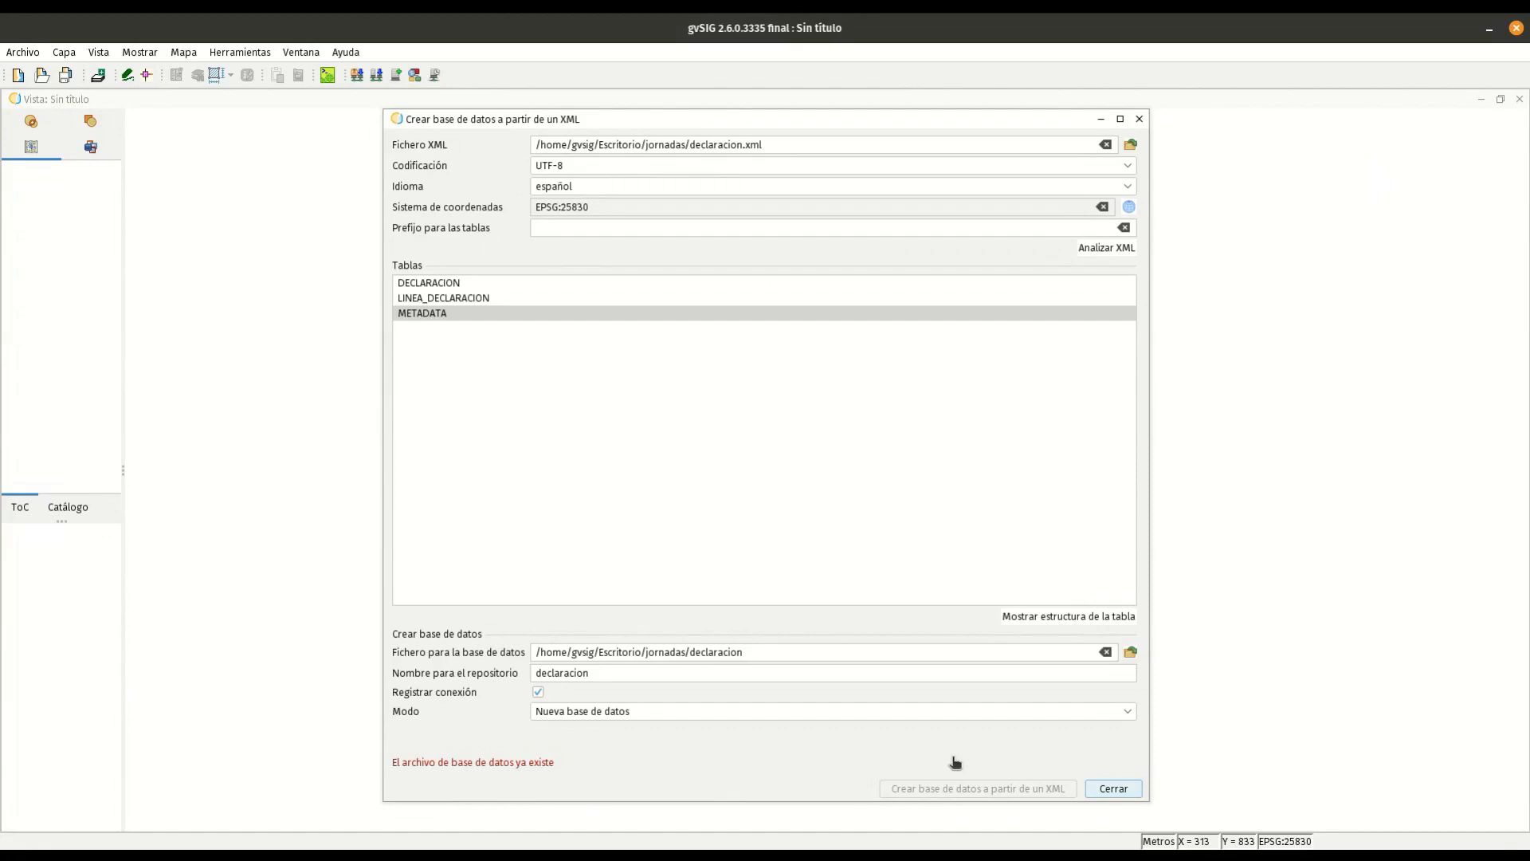
{"action": "left_click", "coordinate": [1087, 790]}
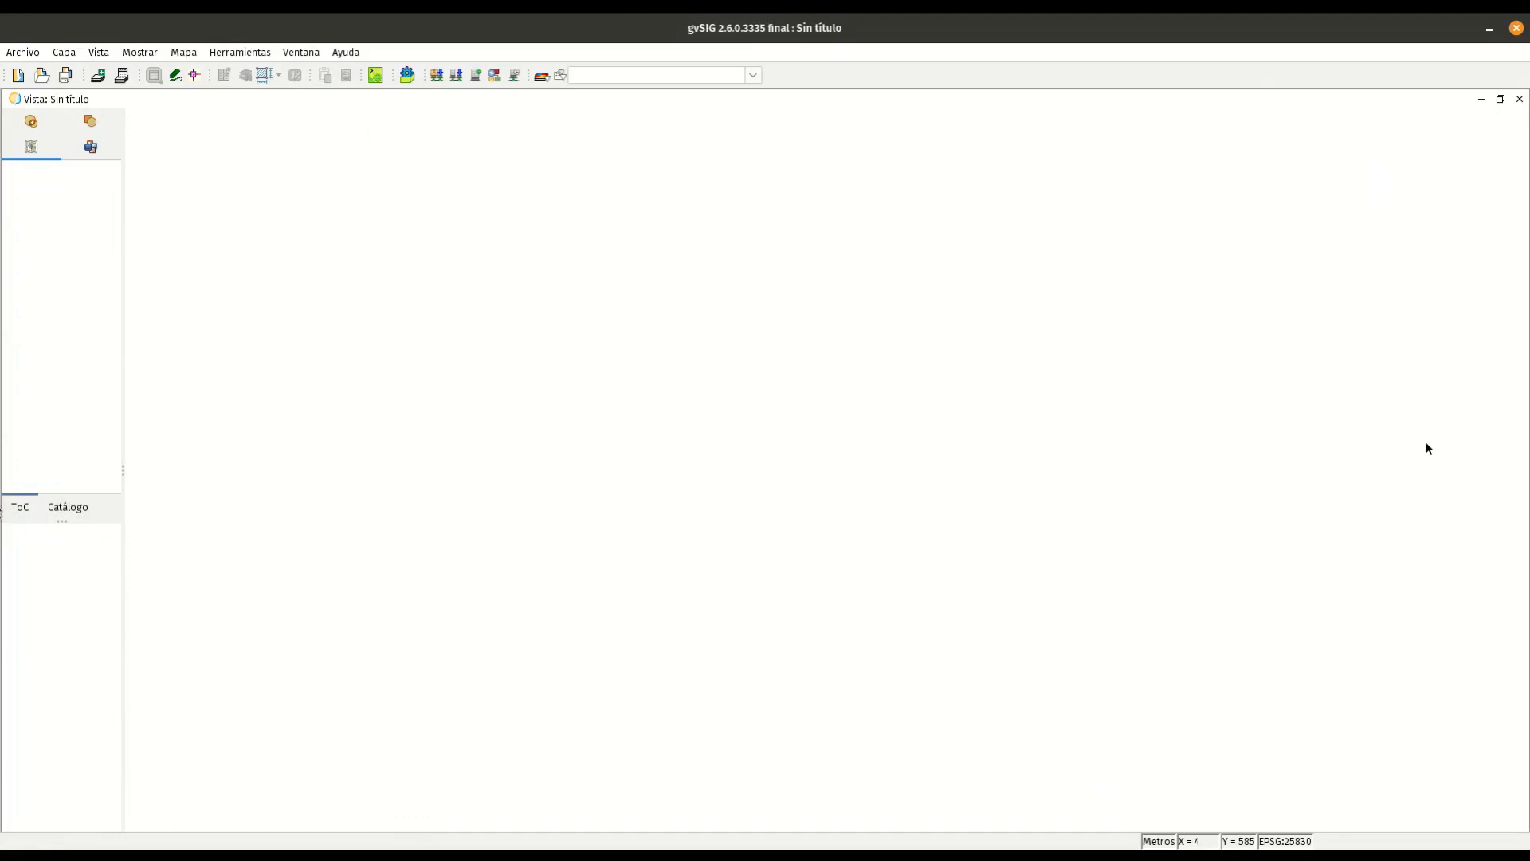
Show the tables of the declaracion database in the catalogue and widen the tree so their names are readable
{"action": "left_click", "coordinate": [64, 510]}
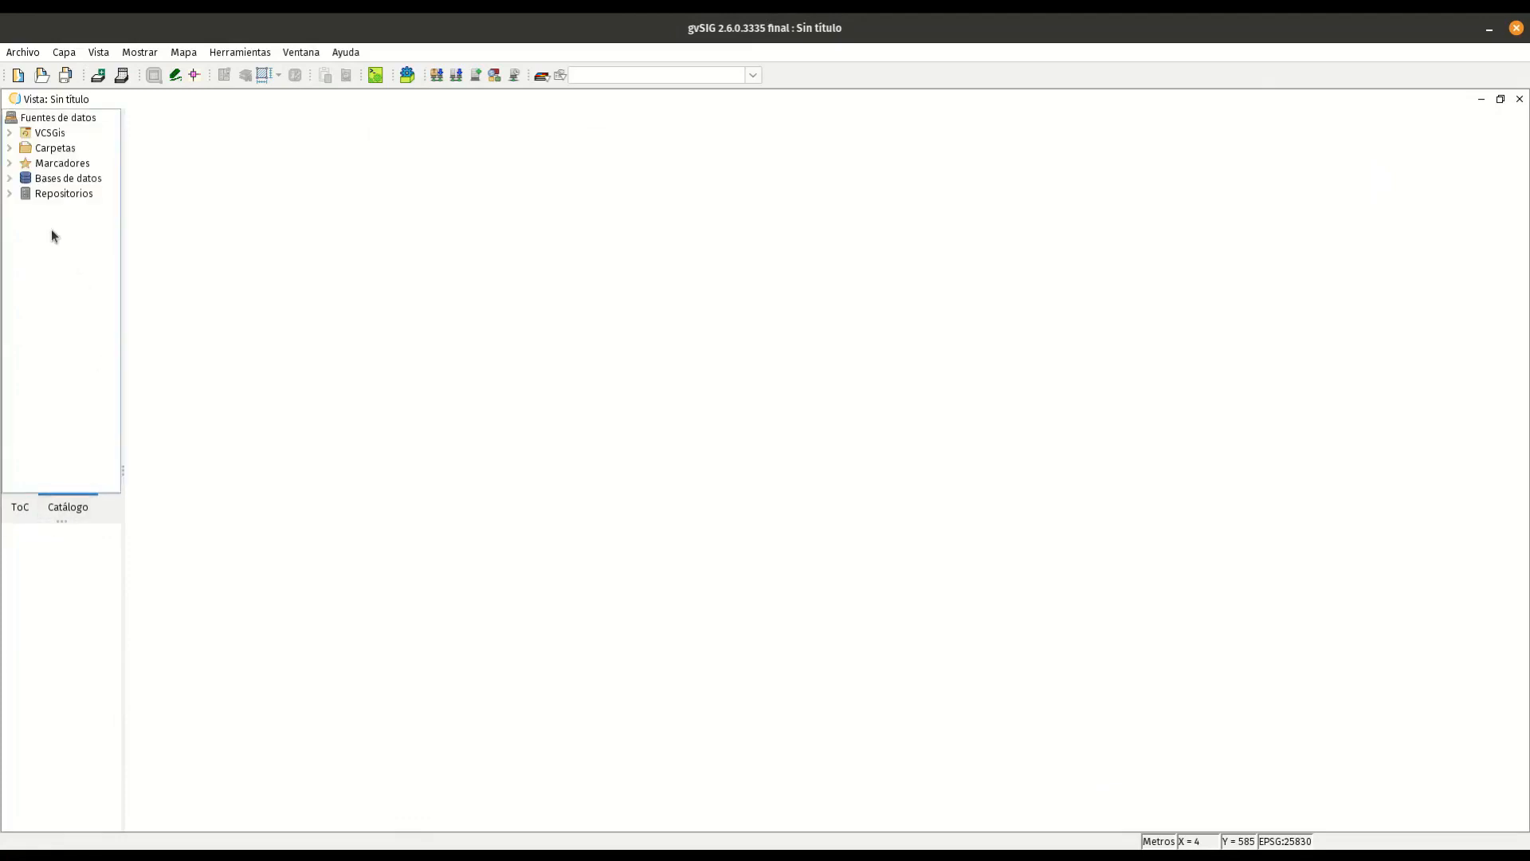
{"action": "left_click", "coordinate": [9, 178]}
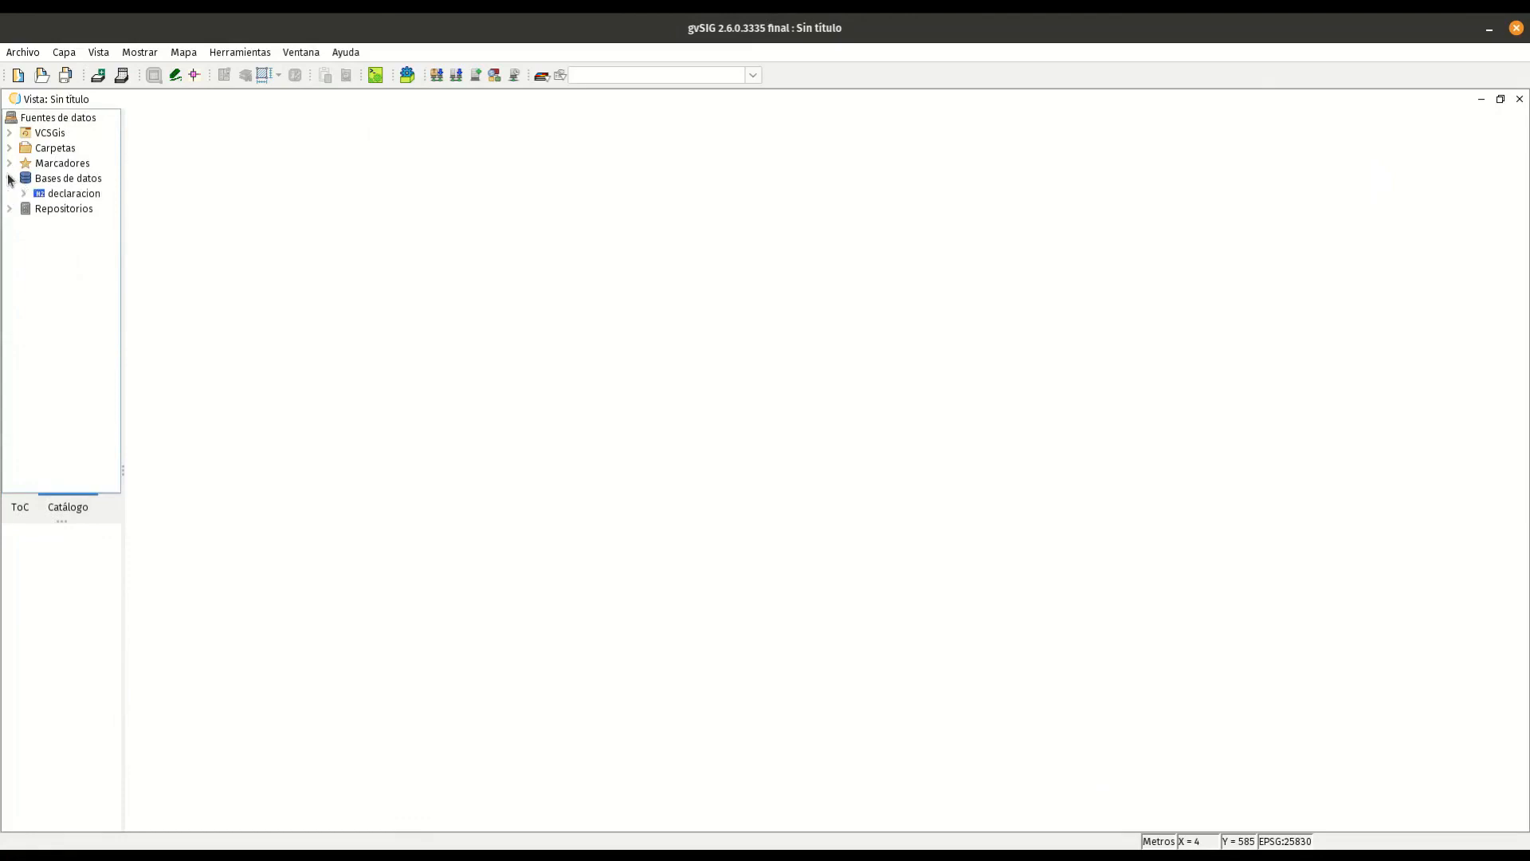
{"action": "left_click", "coordinate": [83, 197]}
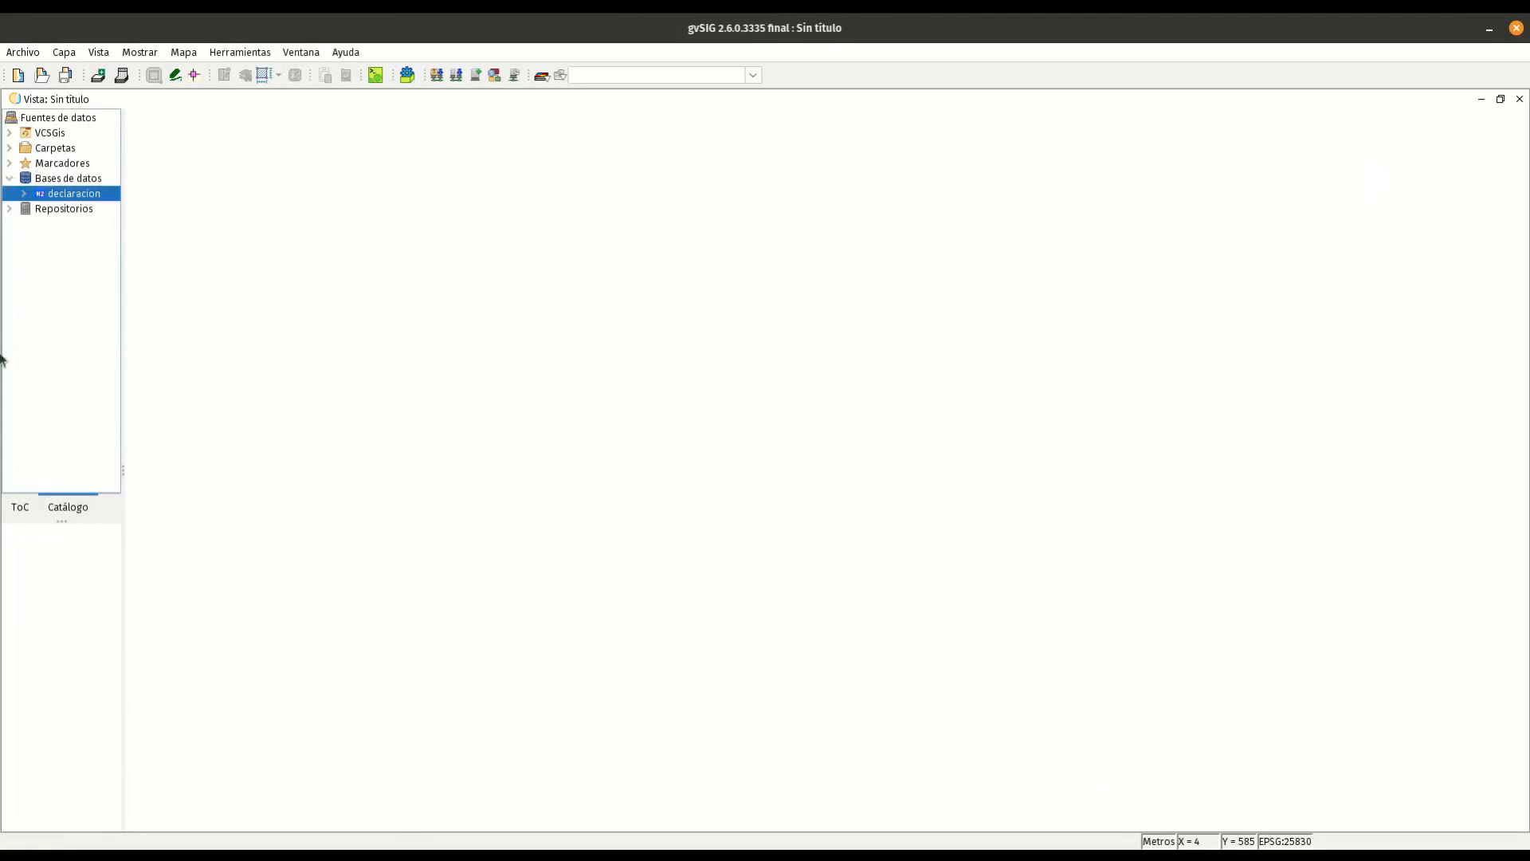
{"action": "left_click", "coordinate": [24, 193]}
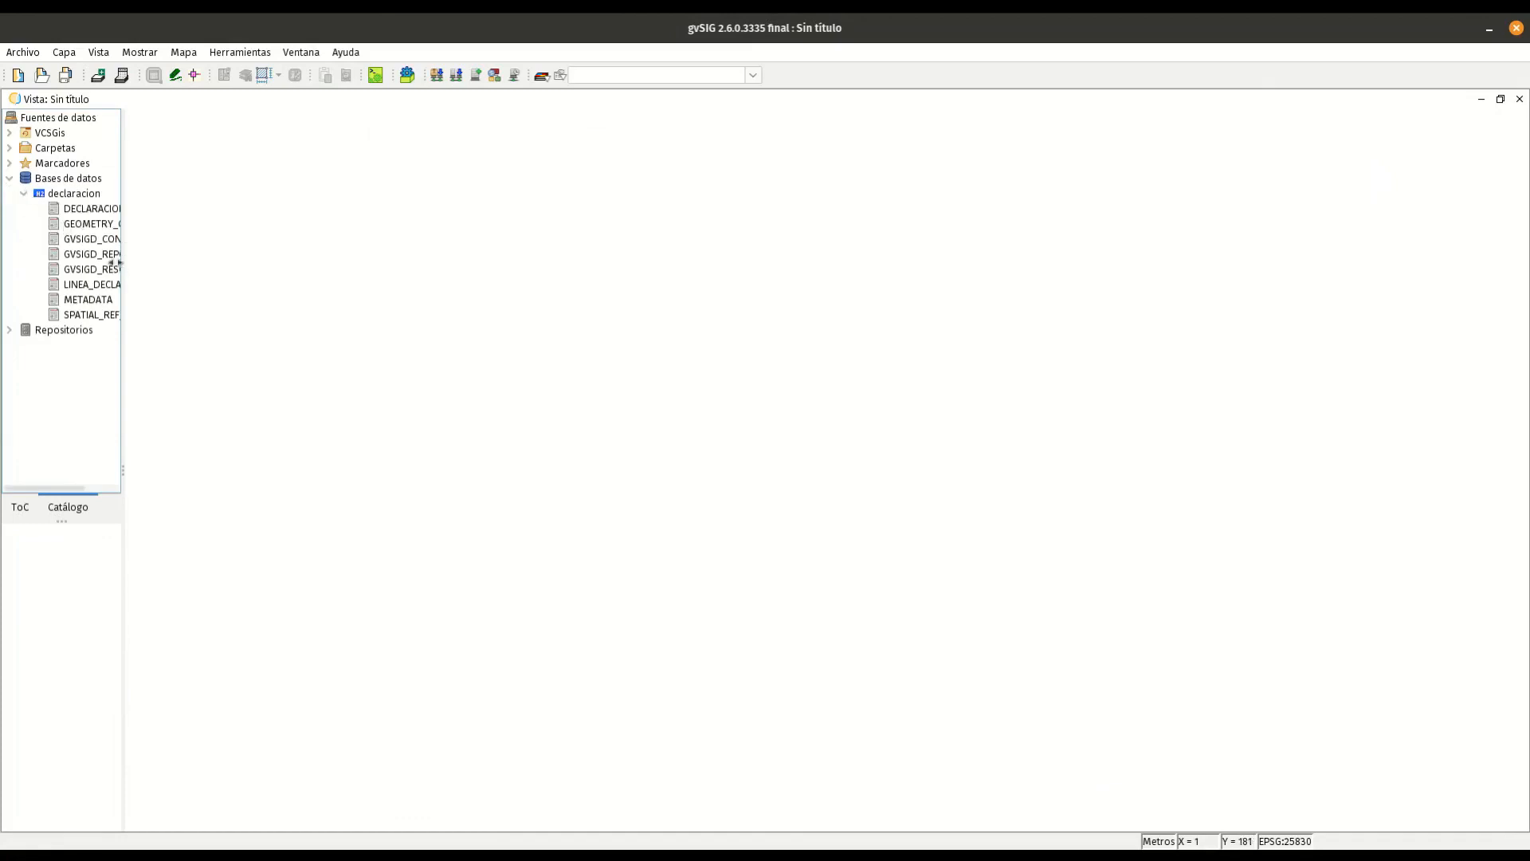
{"action": "left_click_drag", "start_coordinate": [117, 262], "coordinate": [194, 275]}
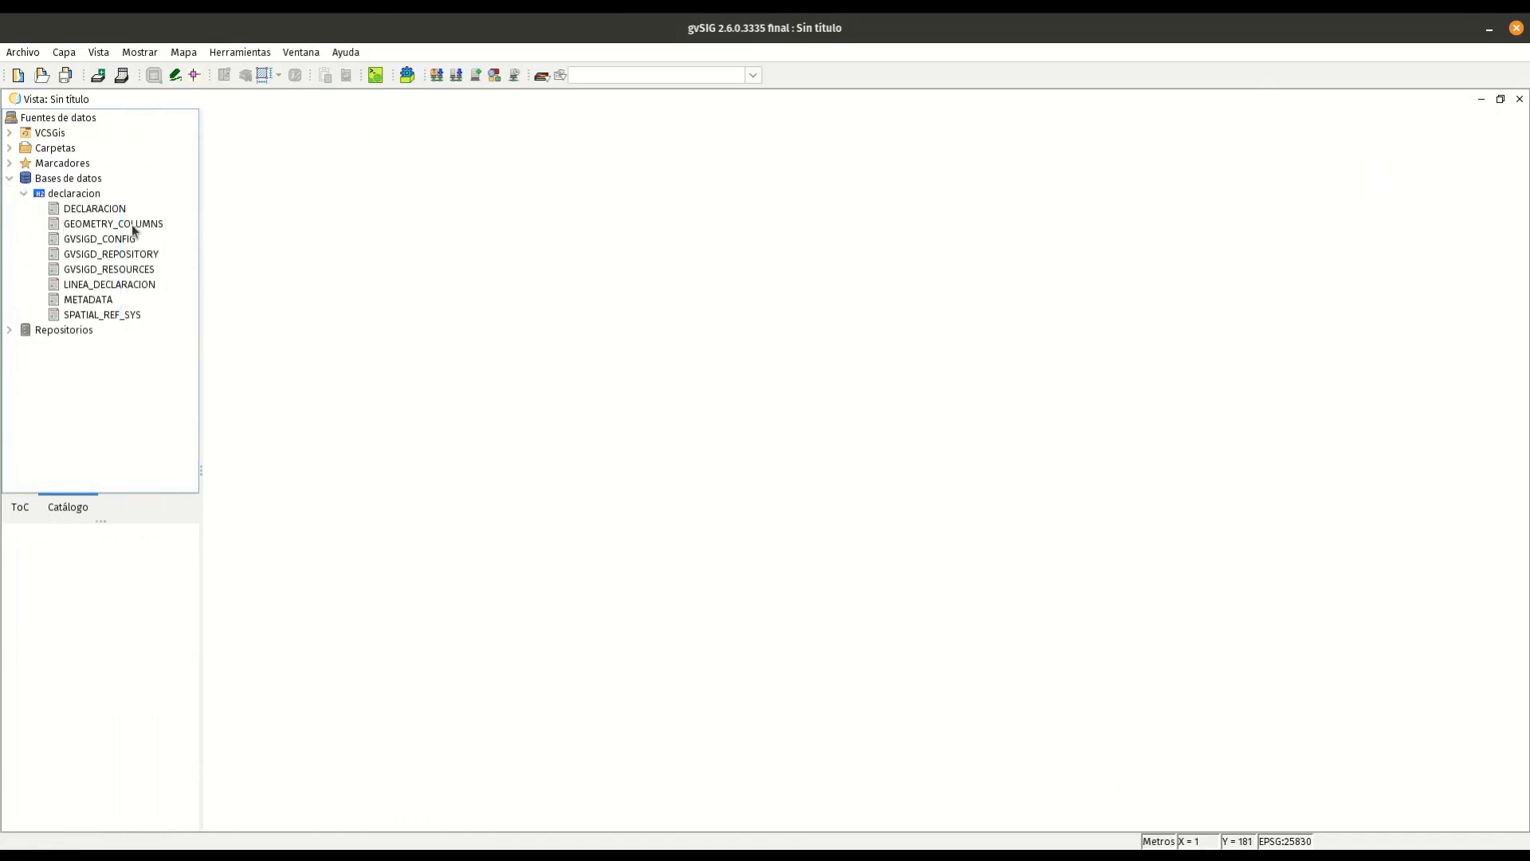
View the records of the DECLARACION and LINEA_DECLARACION tables in table form, closing each one after checking it
{"action": "left_click", "coordinate": [110, 207]}
{"action": "right_click", "coordinate": [110, 207]}
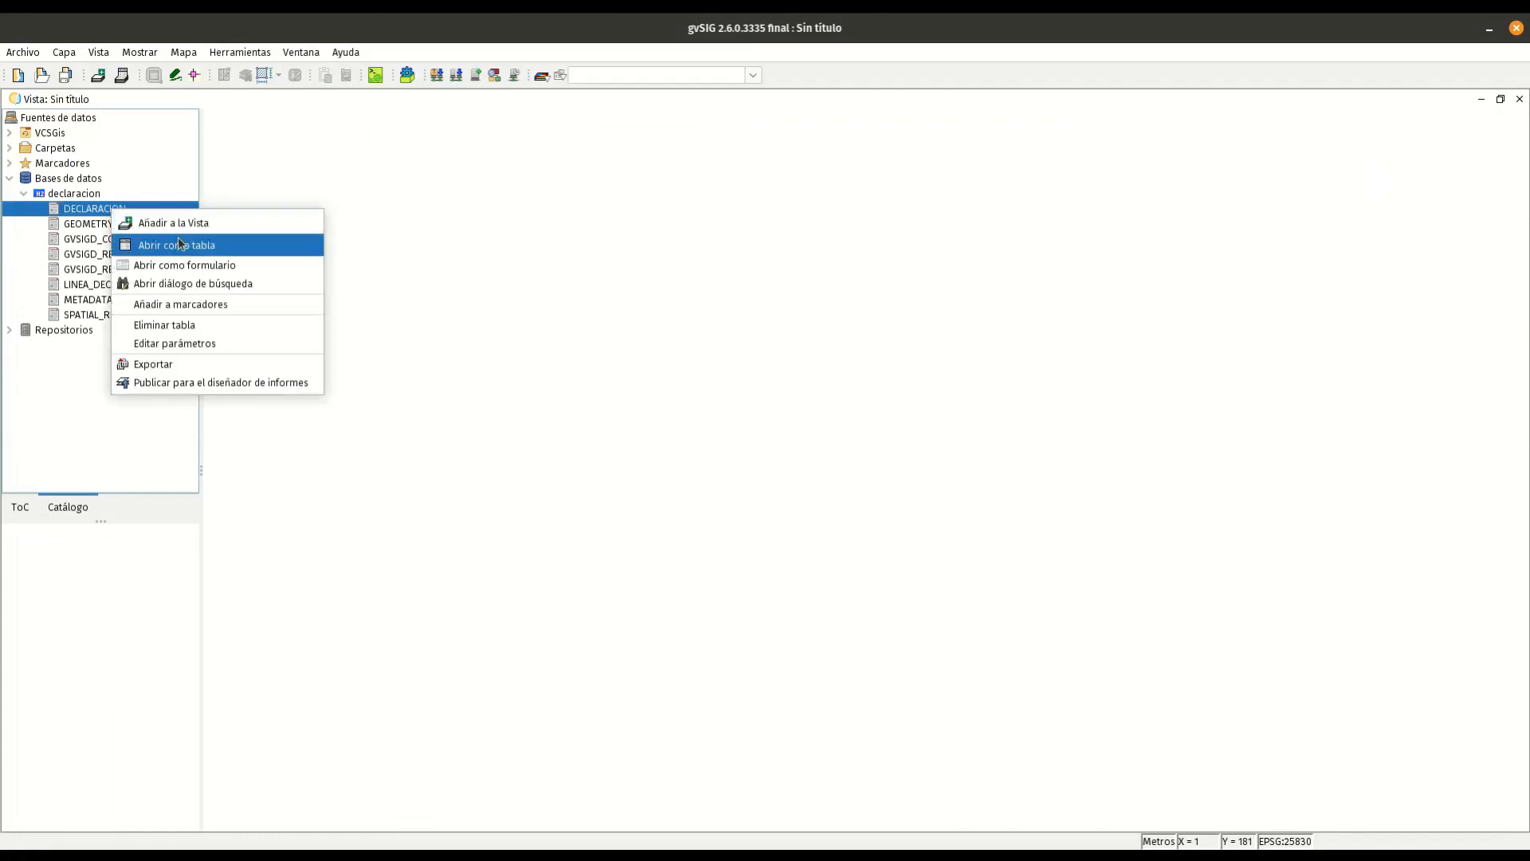
{"action": "left_click", "coordinate": [218, 246]}
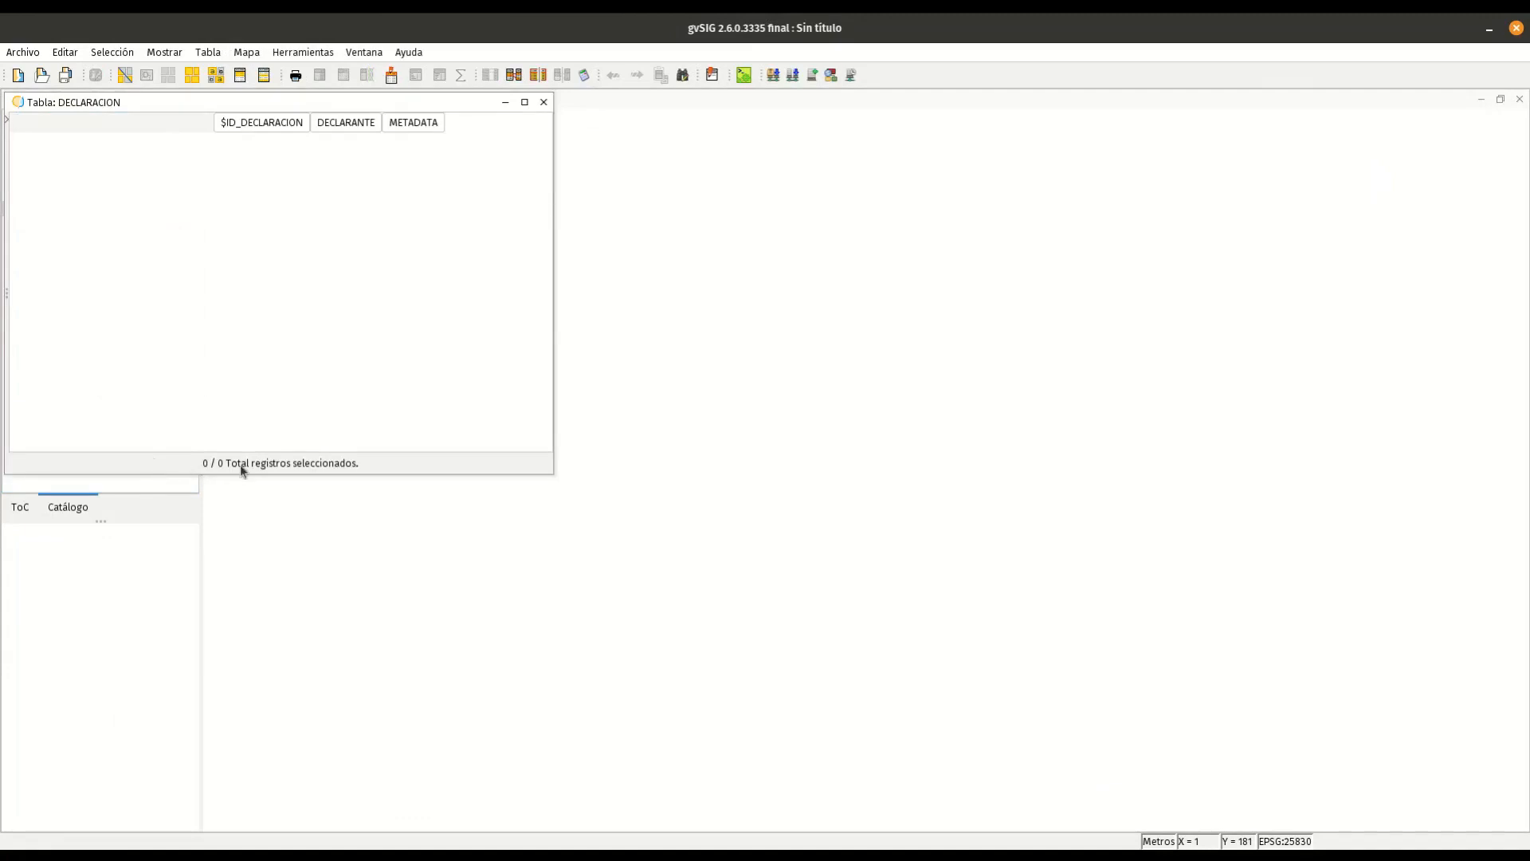
{"action": "left_click", "coordinate": [544, 102]}
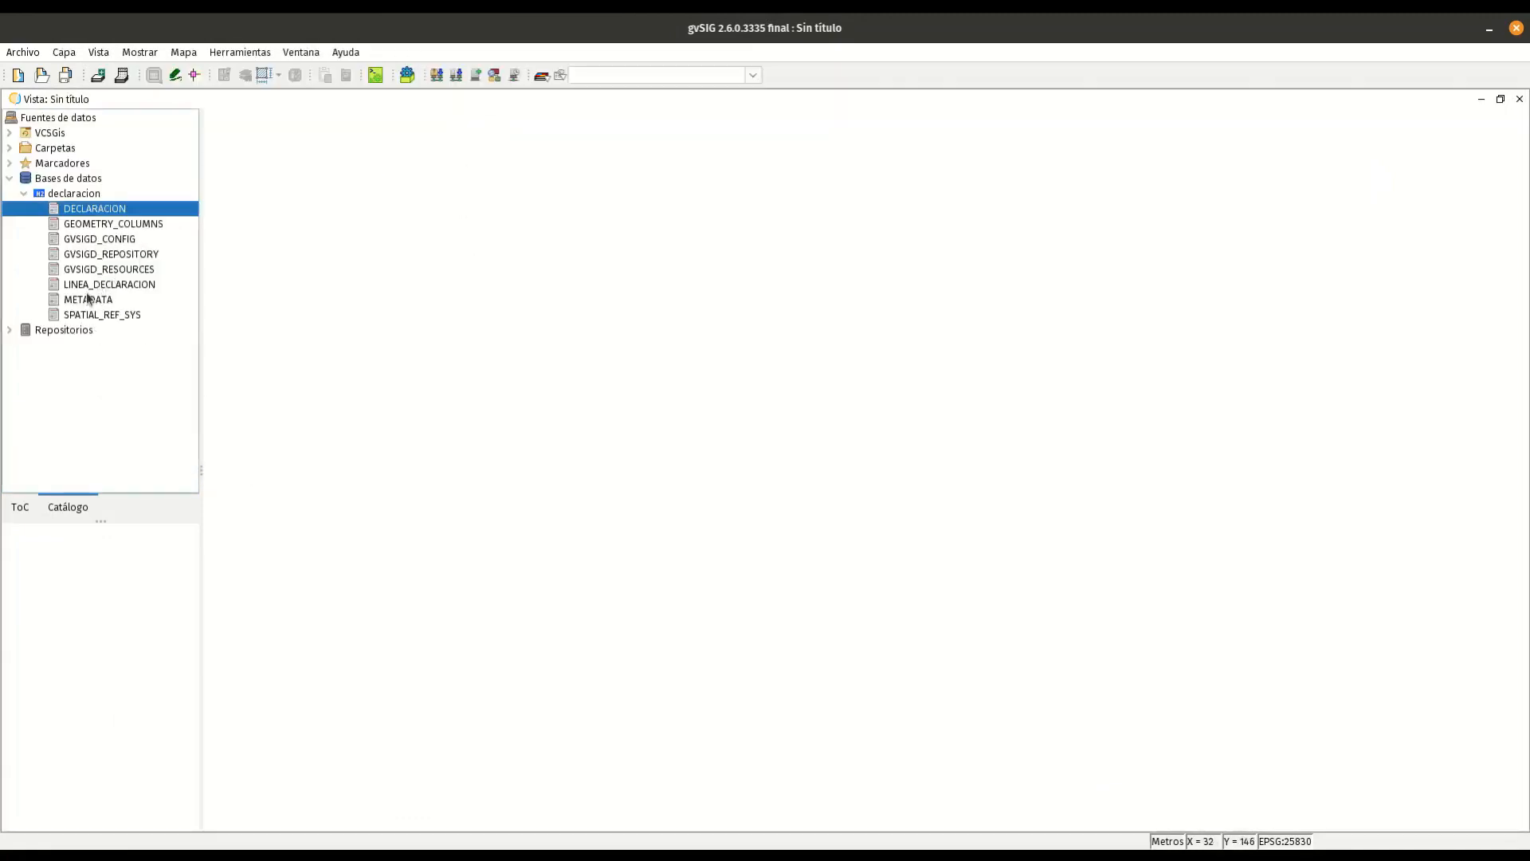
{"action": "right_click", "coordinate": [136, 285]}
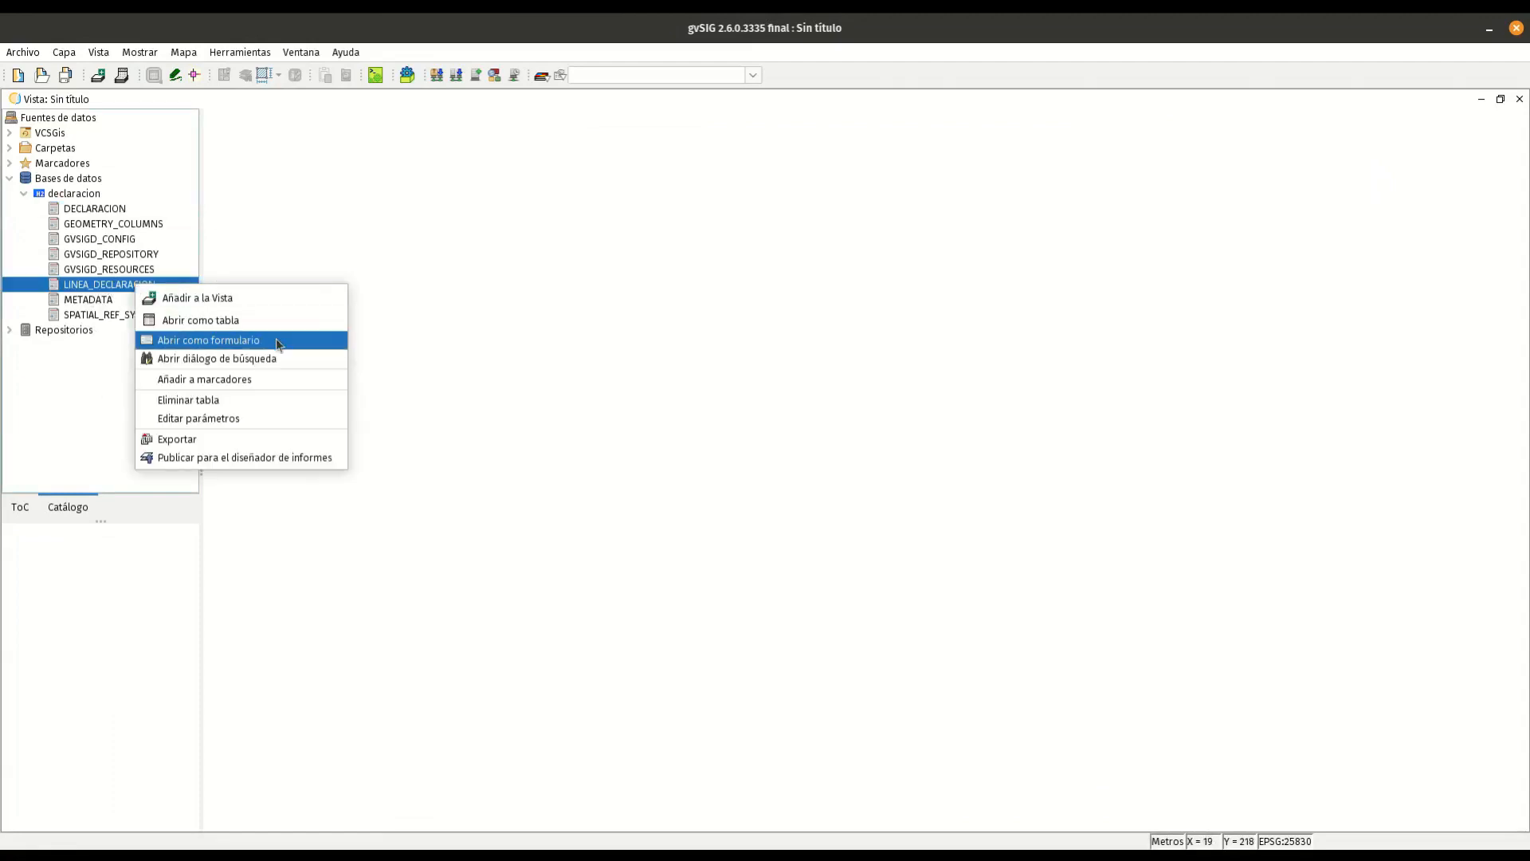
{"action": "left_click", "coordinate": [238, 319]}
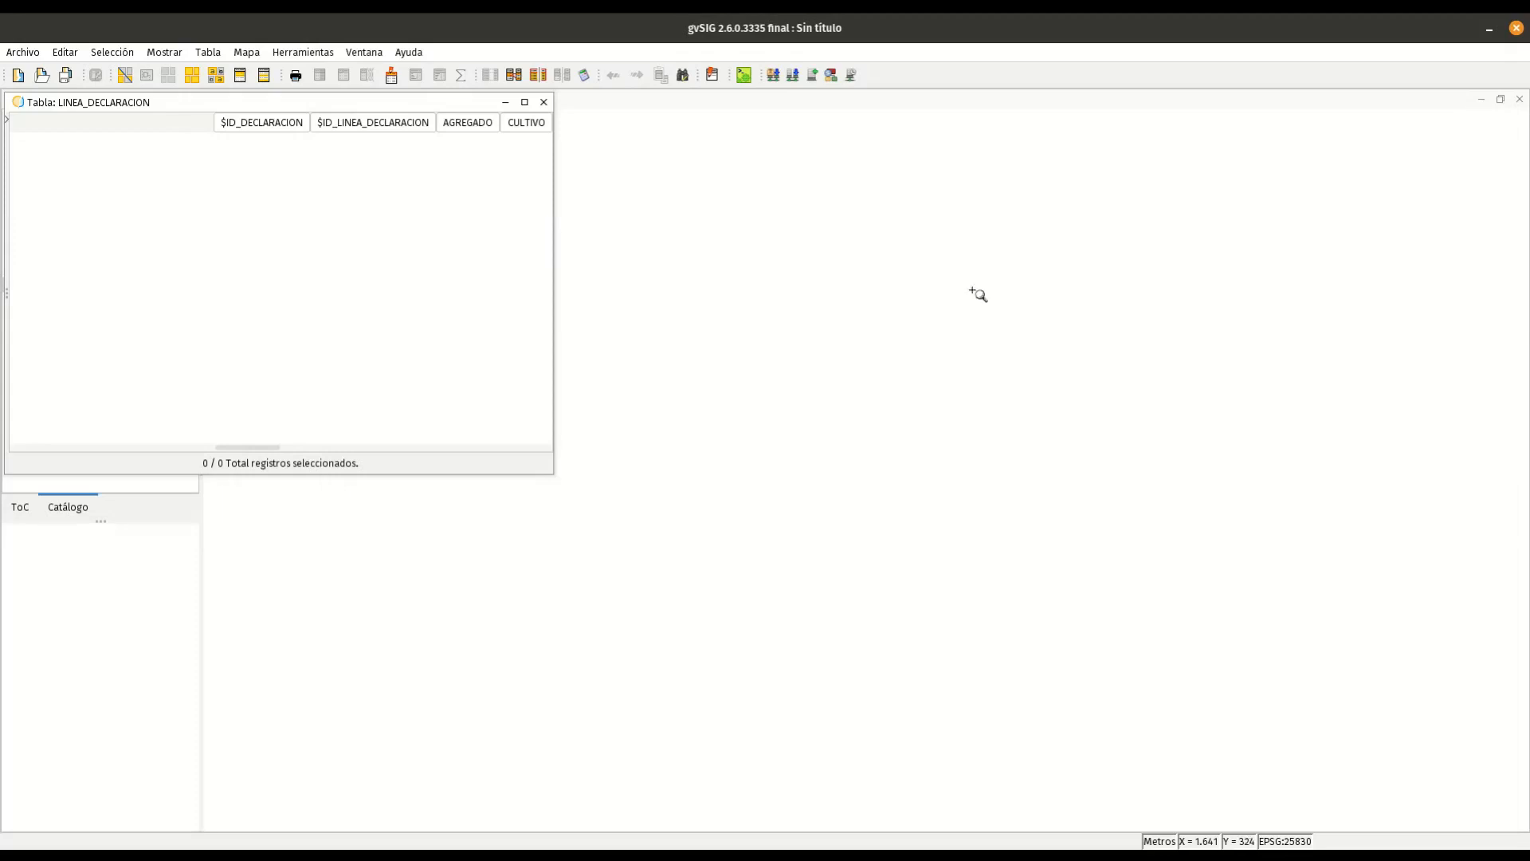
{"action": "left_click", "coordinate": [544, 102]}
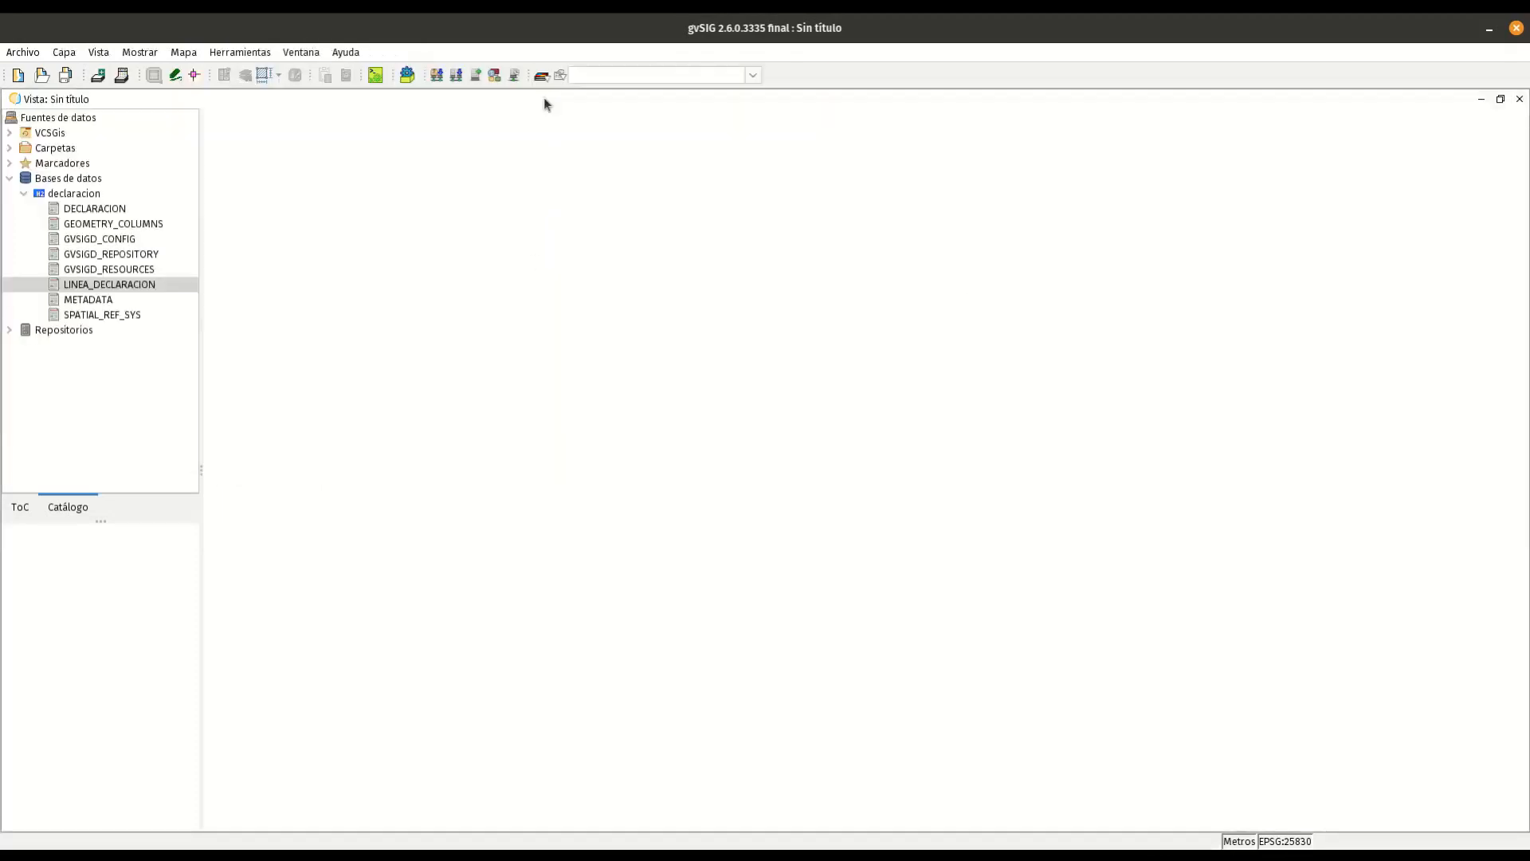
Start the Xml2db import into an existing database and choose declaracion.xml from the jornadas folder as the source XML
{"action": "left_click", "coordinate": [248, 52]}
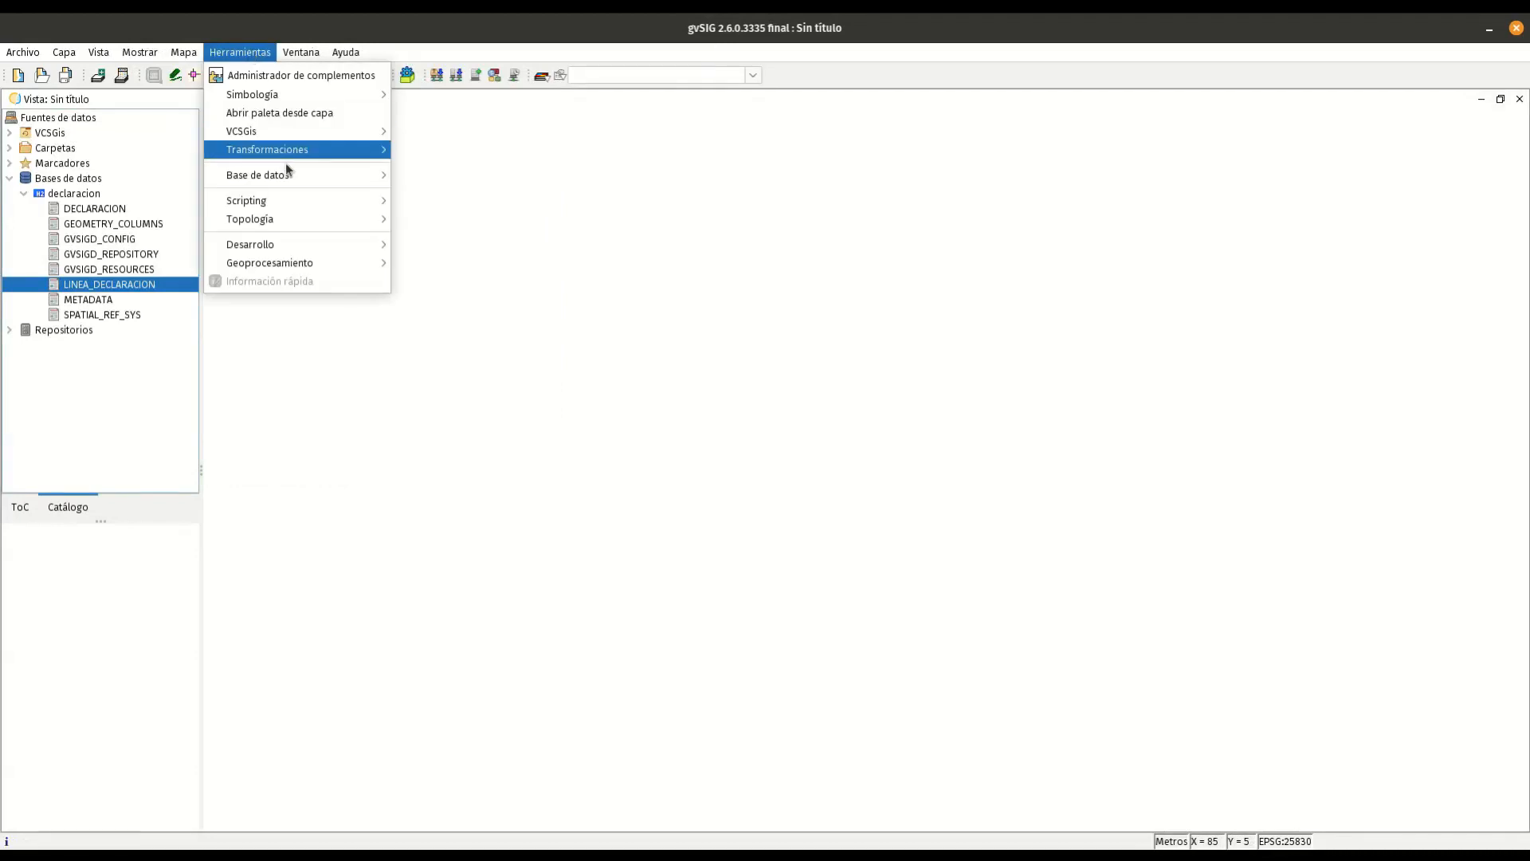
{"action": "mouse_move", "coordinate": [294, 176]}
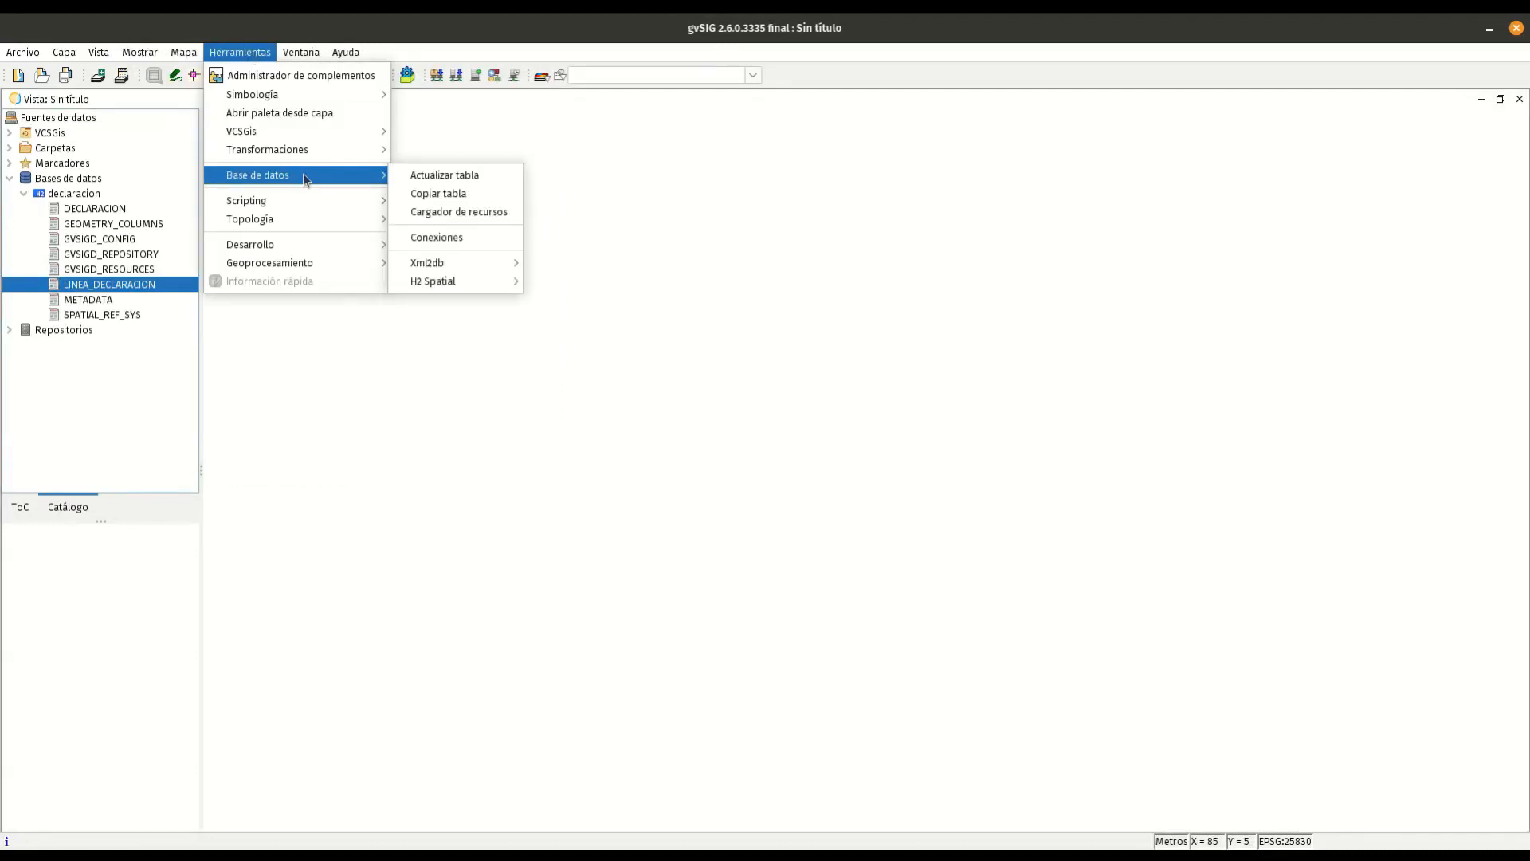
{"action": "mouse_move", "coordinate": [474, 261]}
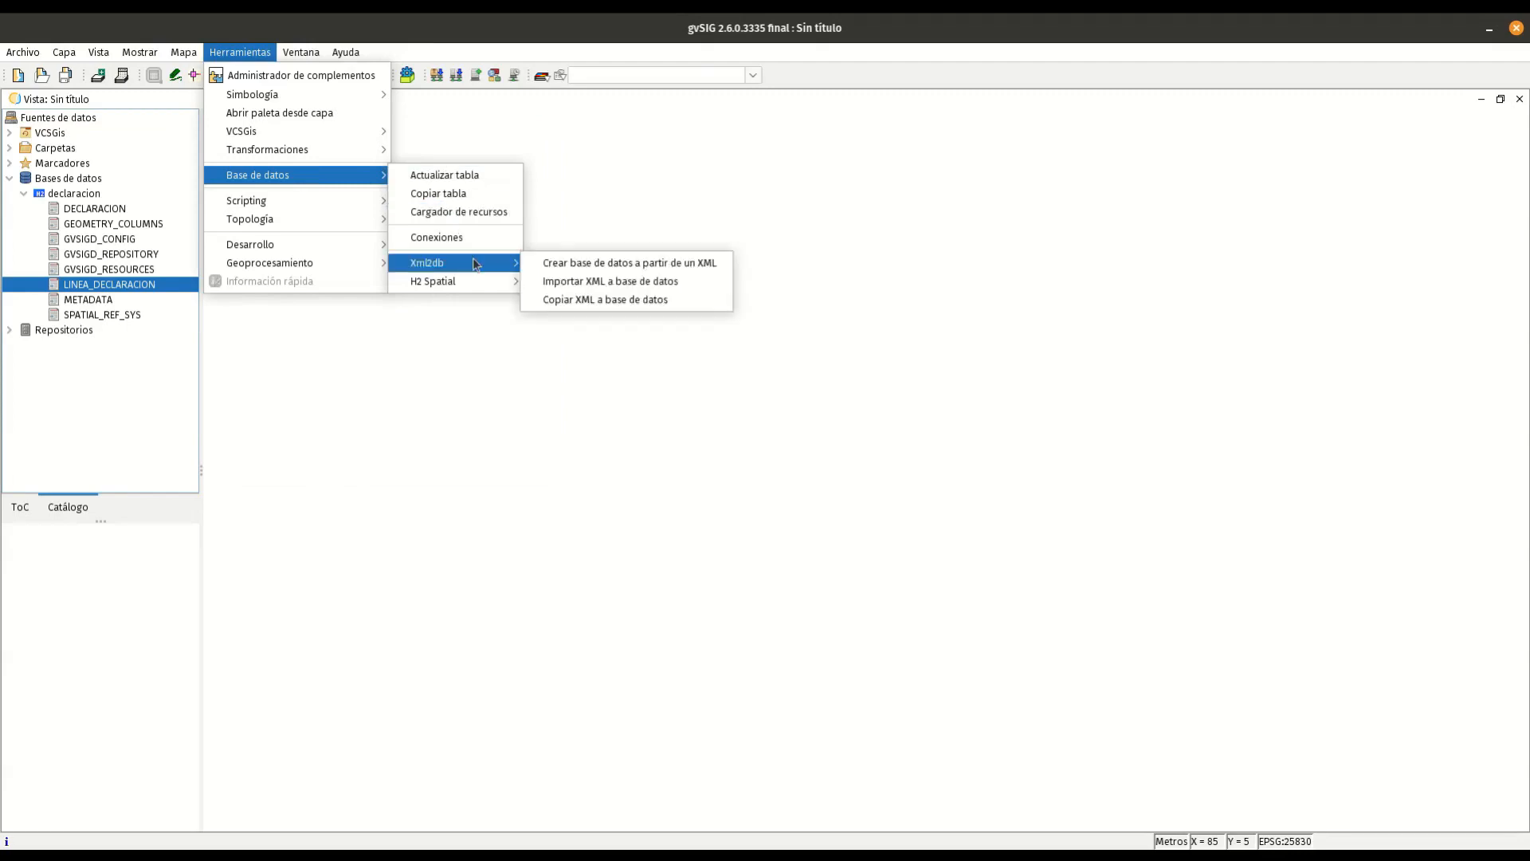
{"action": "left_click", "coordinate": [725, 281]}
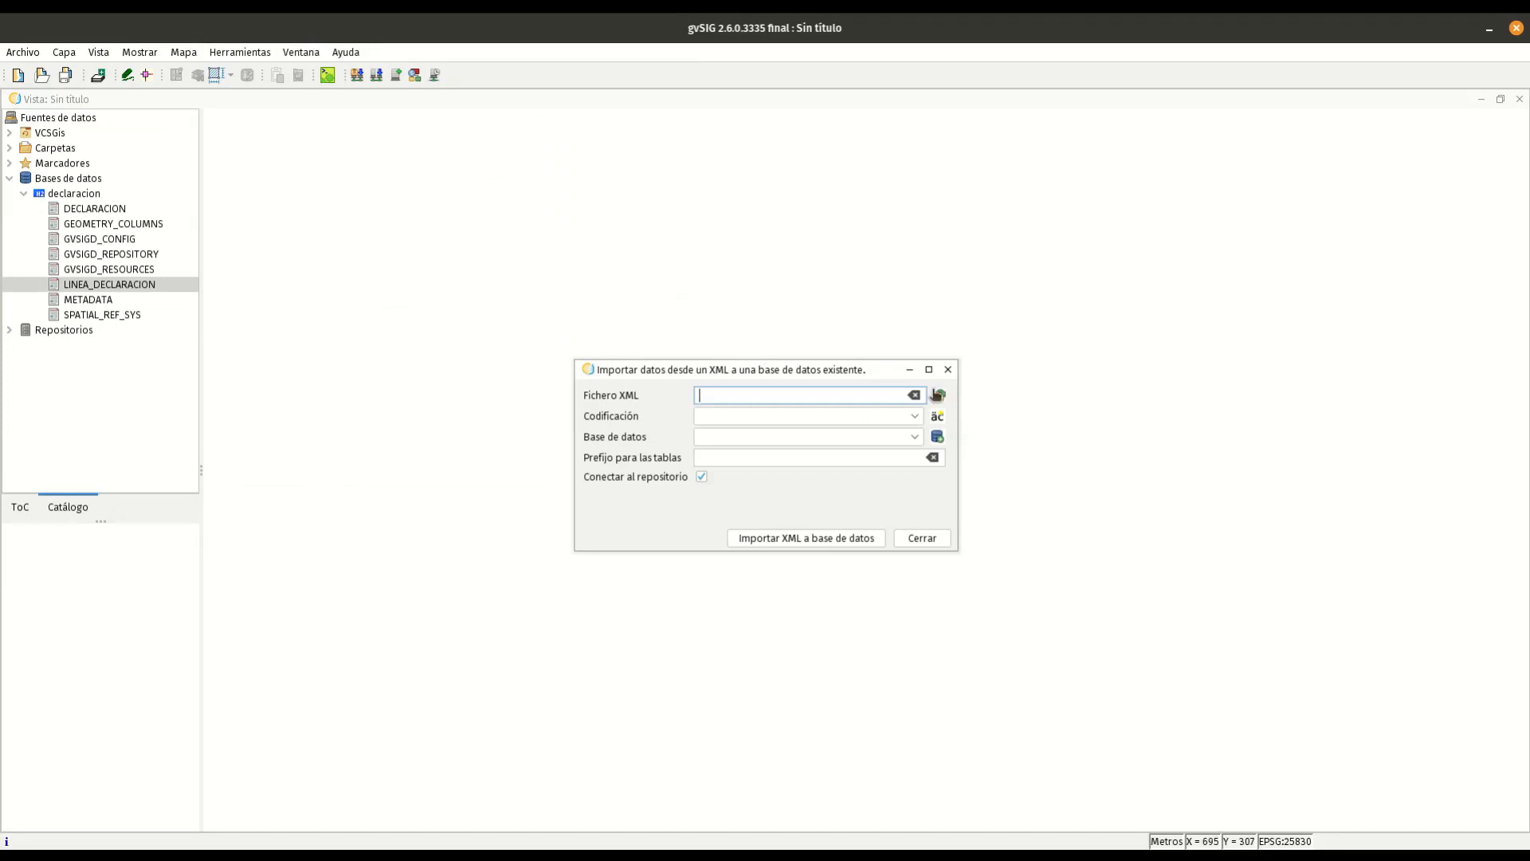
{"action": "left_click", "coordinate": [938, 396]}
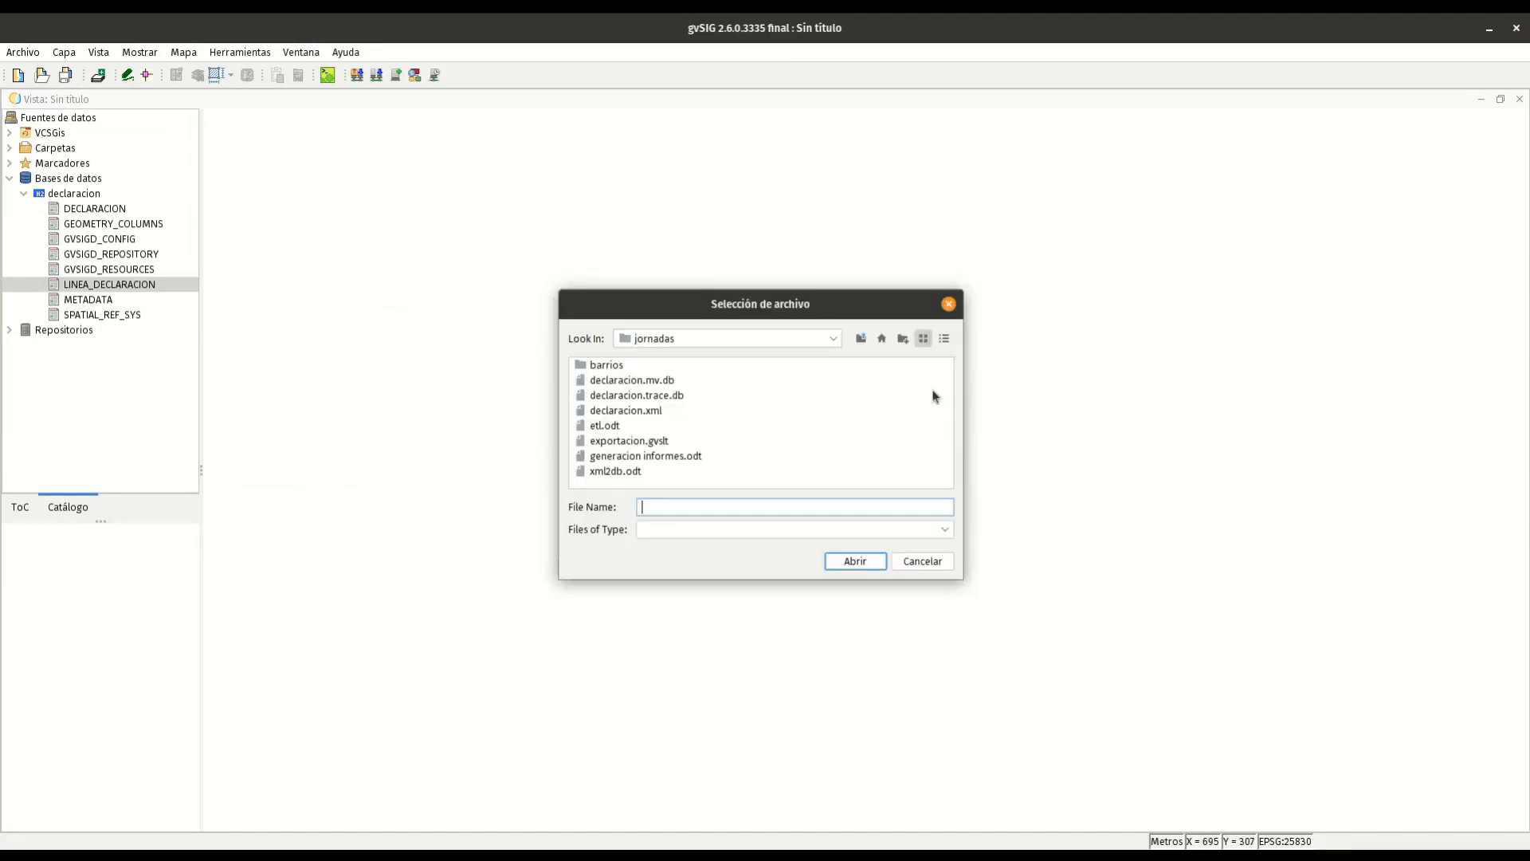
{"action": "left_click", "coordinate": [658, 411]}
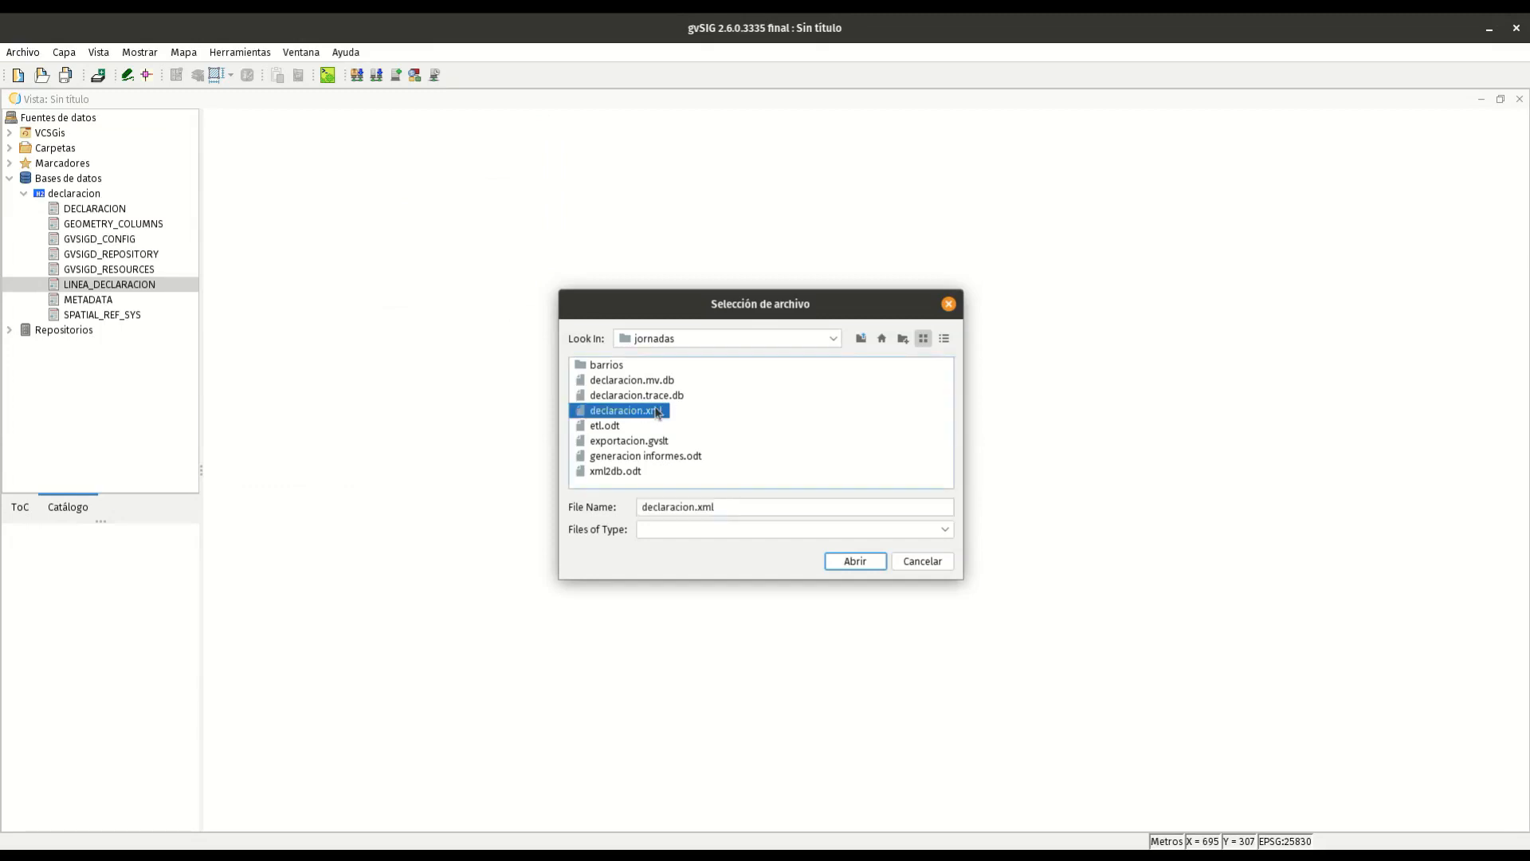
{"action": "left_click", "coordinate": [856, 562]}
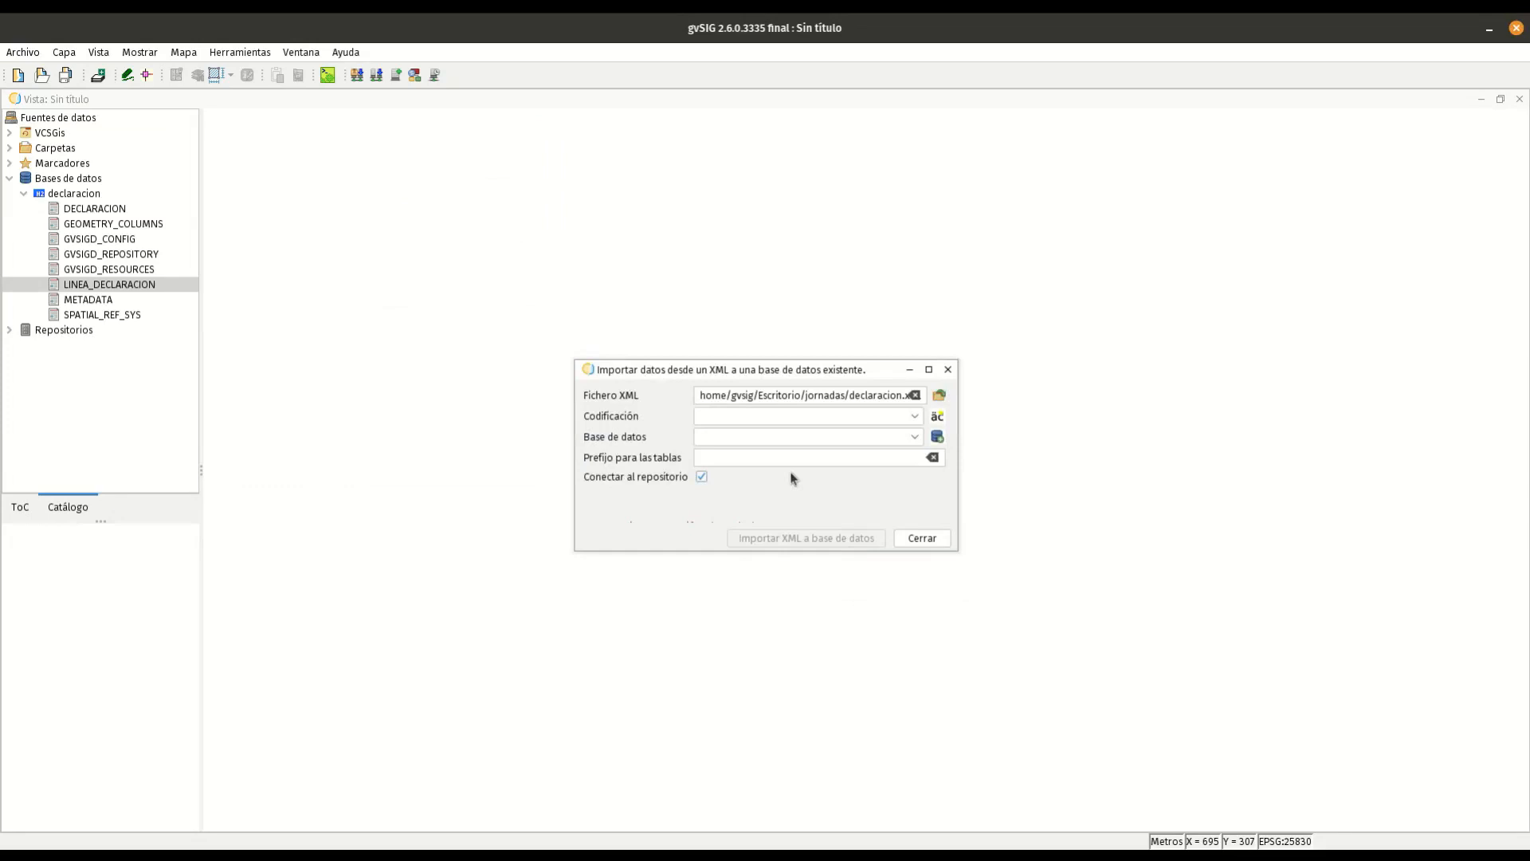
Detect the XML's encoding as ISO-8859-1 and select declaracion as the target database, without adding a new connection
{"action": "left_click", "coordinate": [940, 419]}
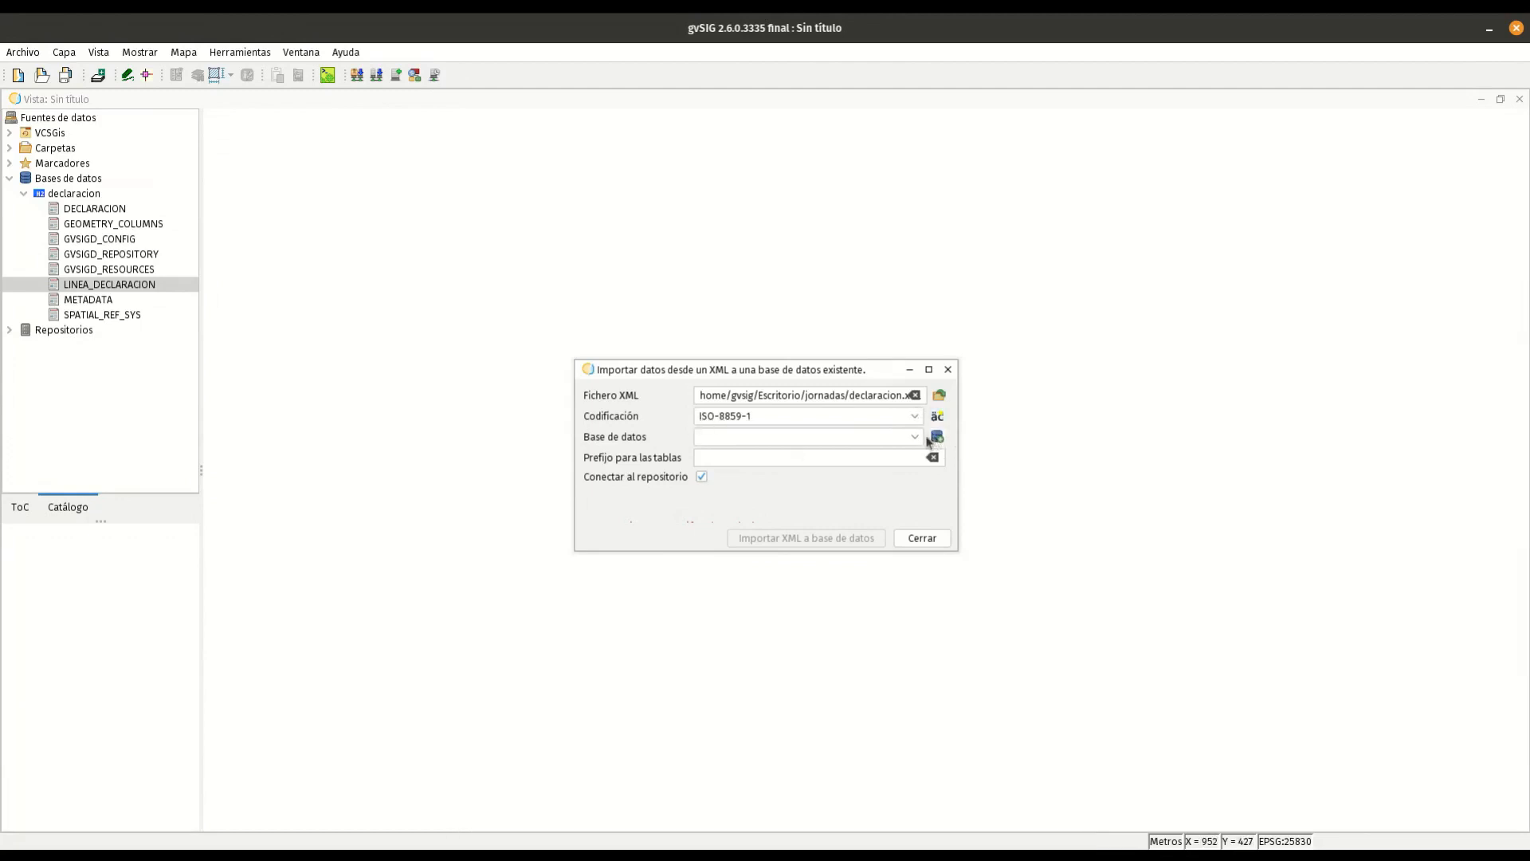
{"action": "left_click", "coordinate": [882, 444]}
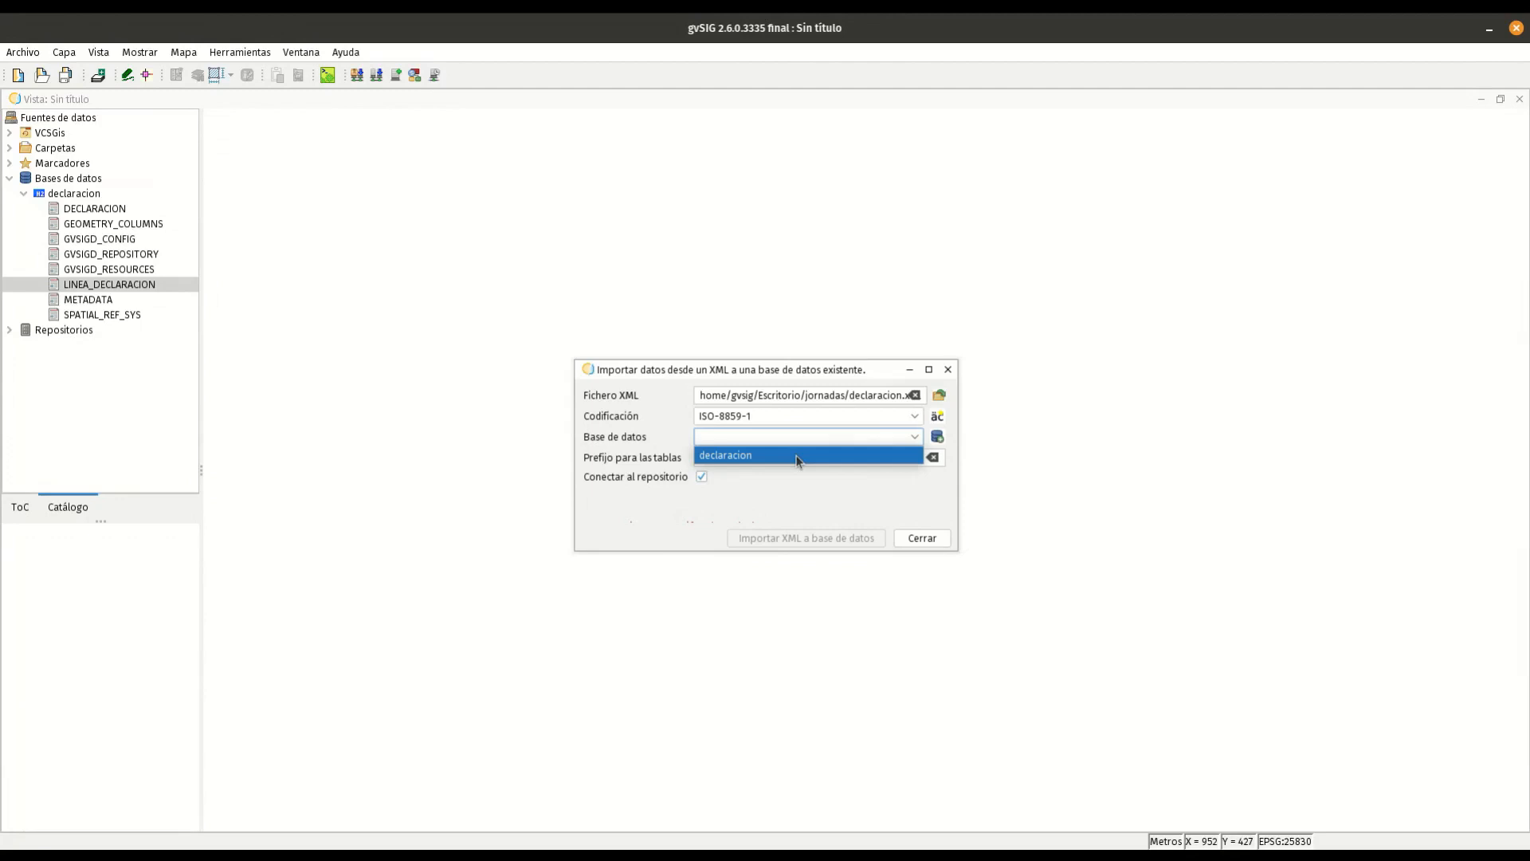
{"action": "left_click", "coordinate": [797, 455]}
{"action": "left_click", "coordinate": [893, 421]}
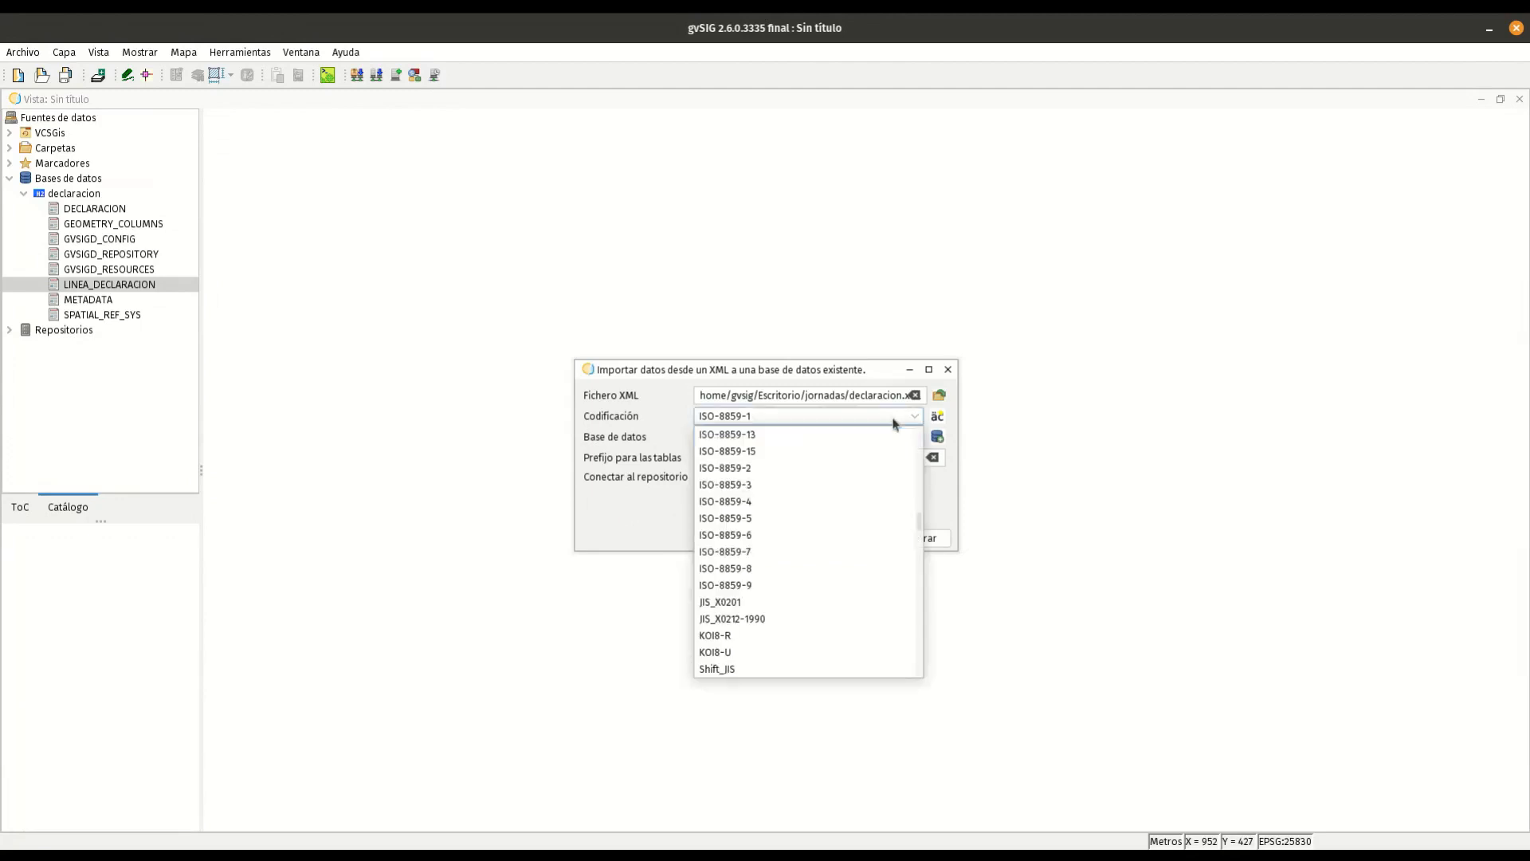
{"action": "left_click", "coordinate": [893, 421]}
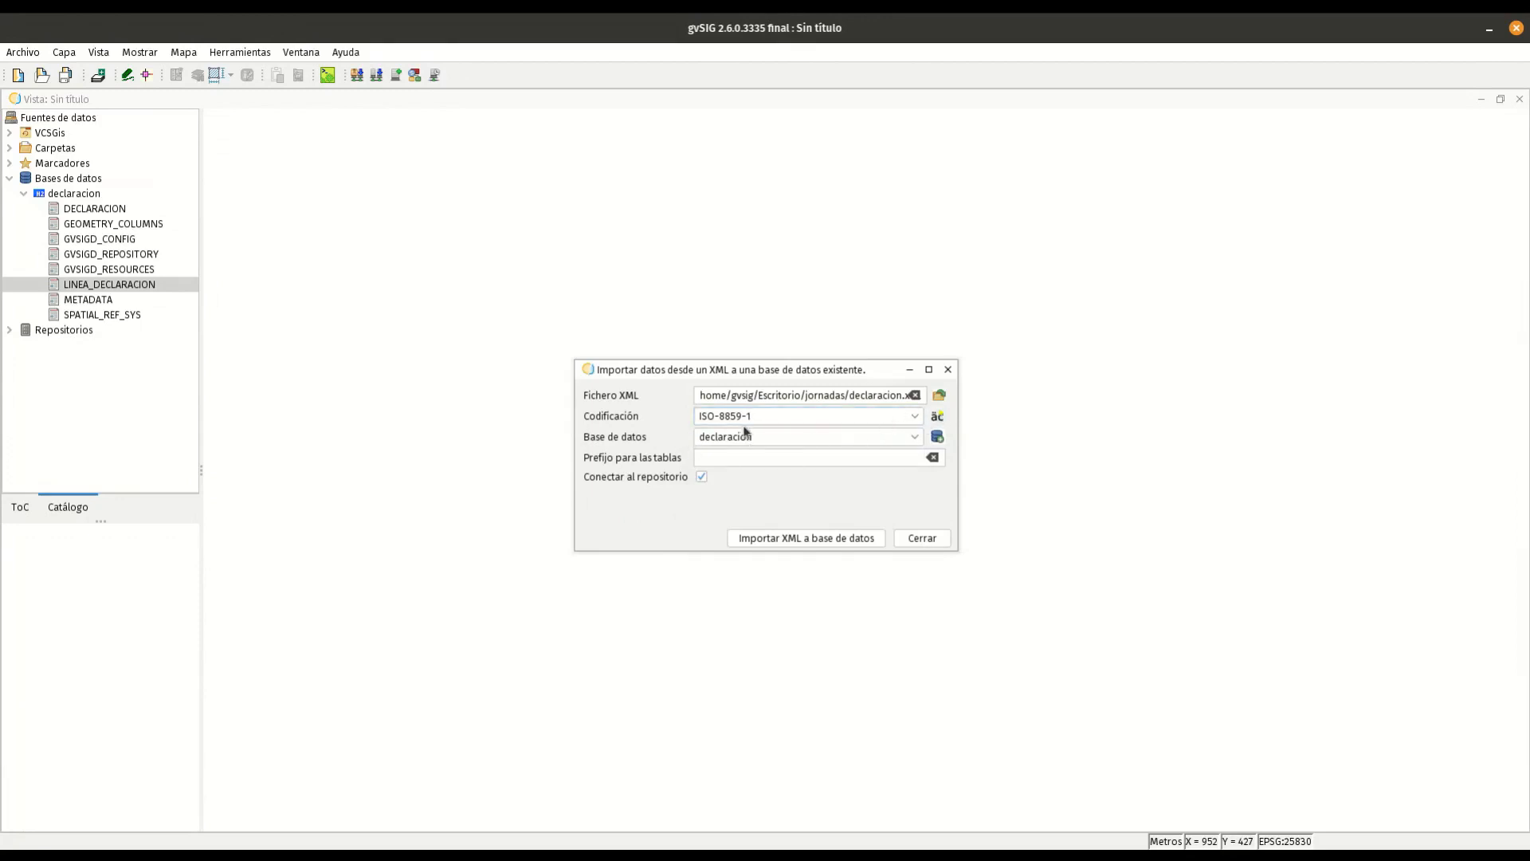
{"action": "left_click", "coordinate": [937, 436]}
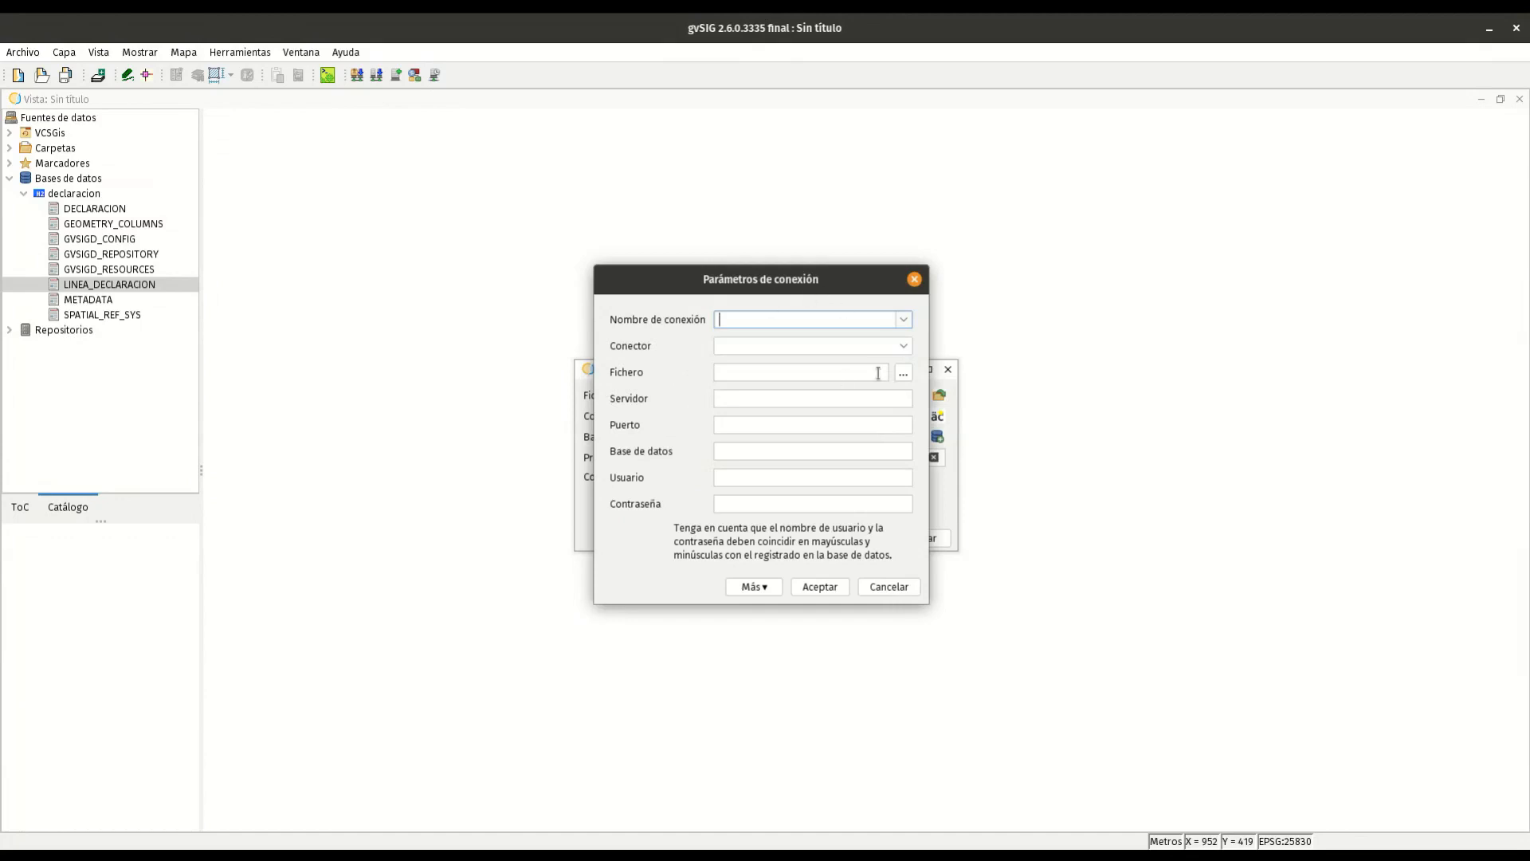
{"action": "left_click", "coordinate": [904, 590]}
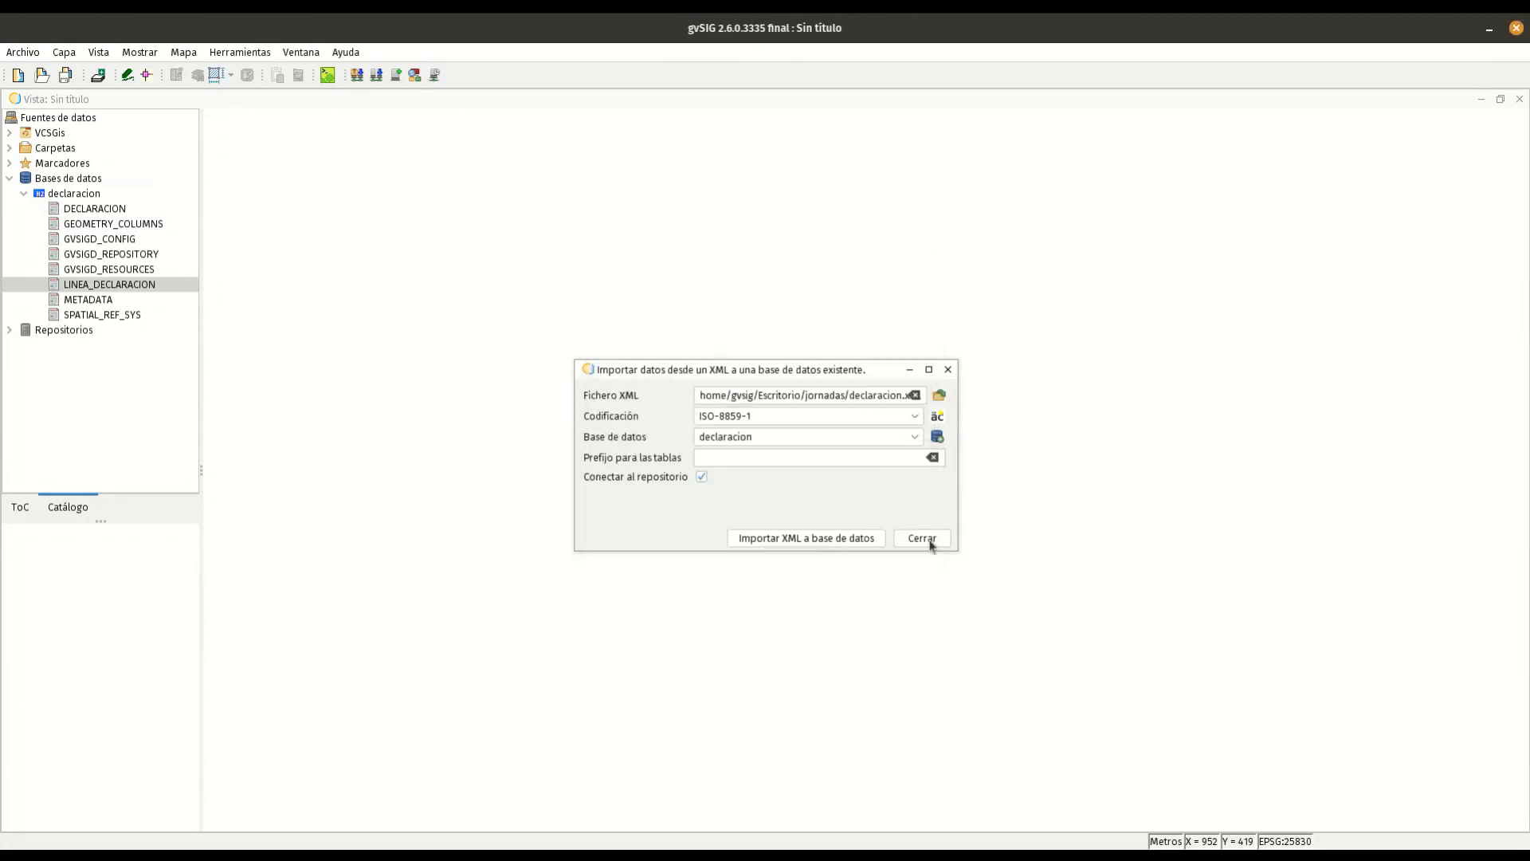
Import the XML into the database with no table prefix and the repository connection enabled, and close the import tool
{"action": "left_click", "coordinate": [752, 459]}
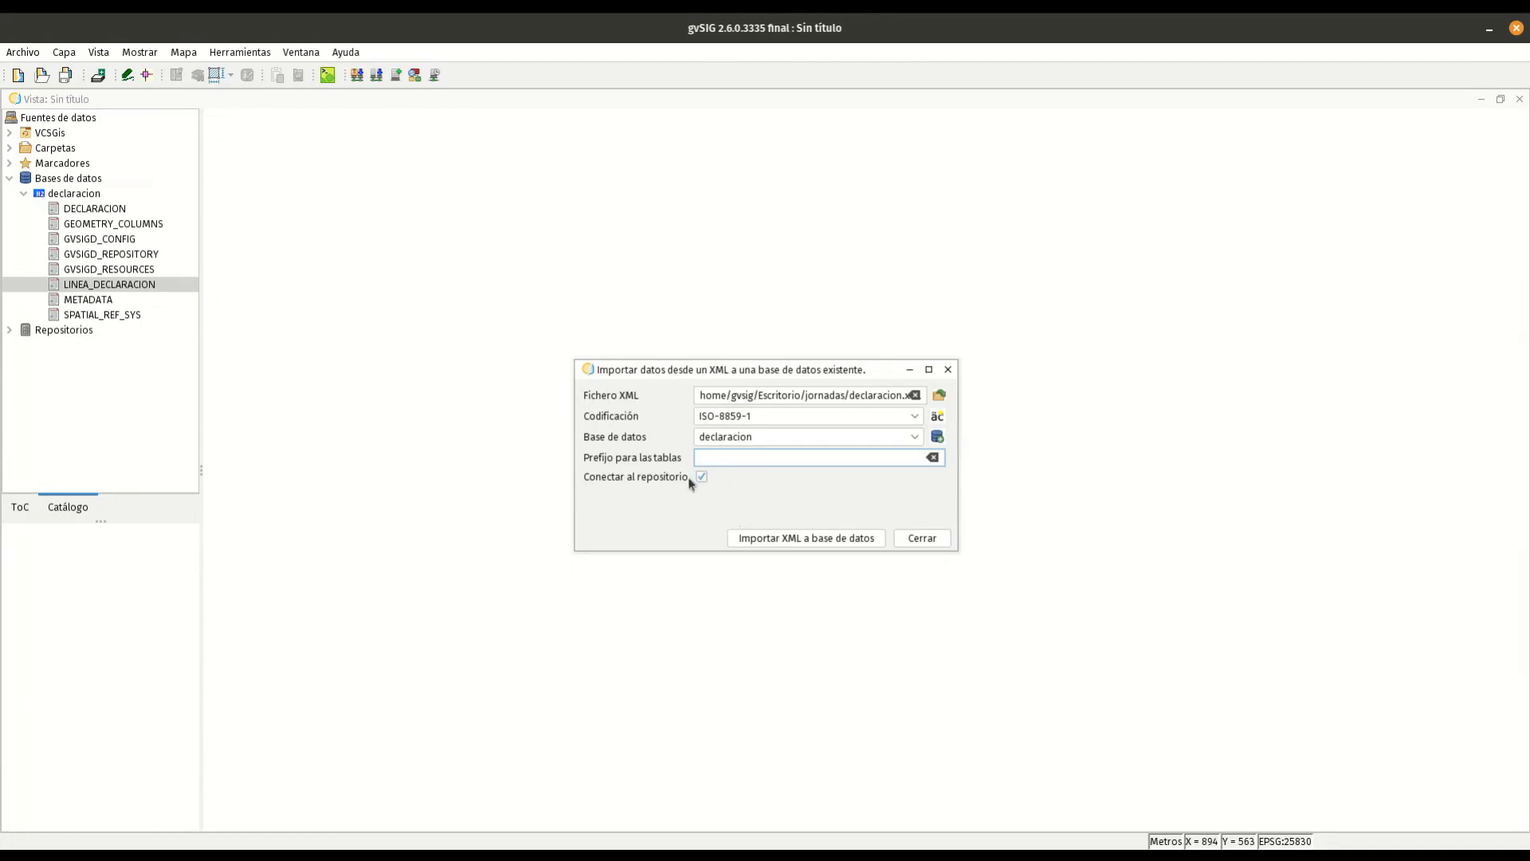
{"action": "left_click", "coordinate": [836, 540]}
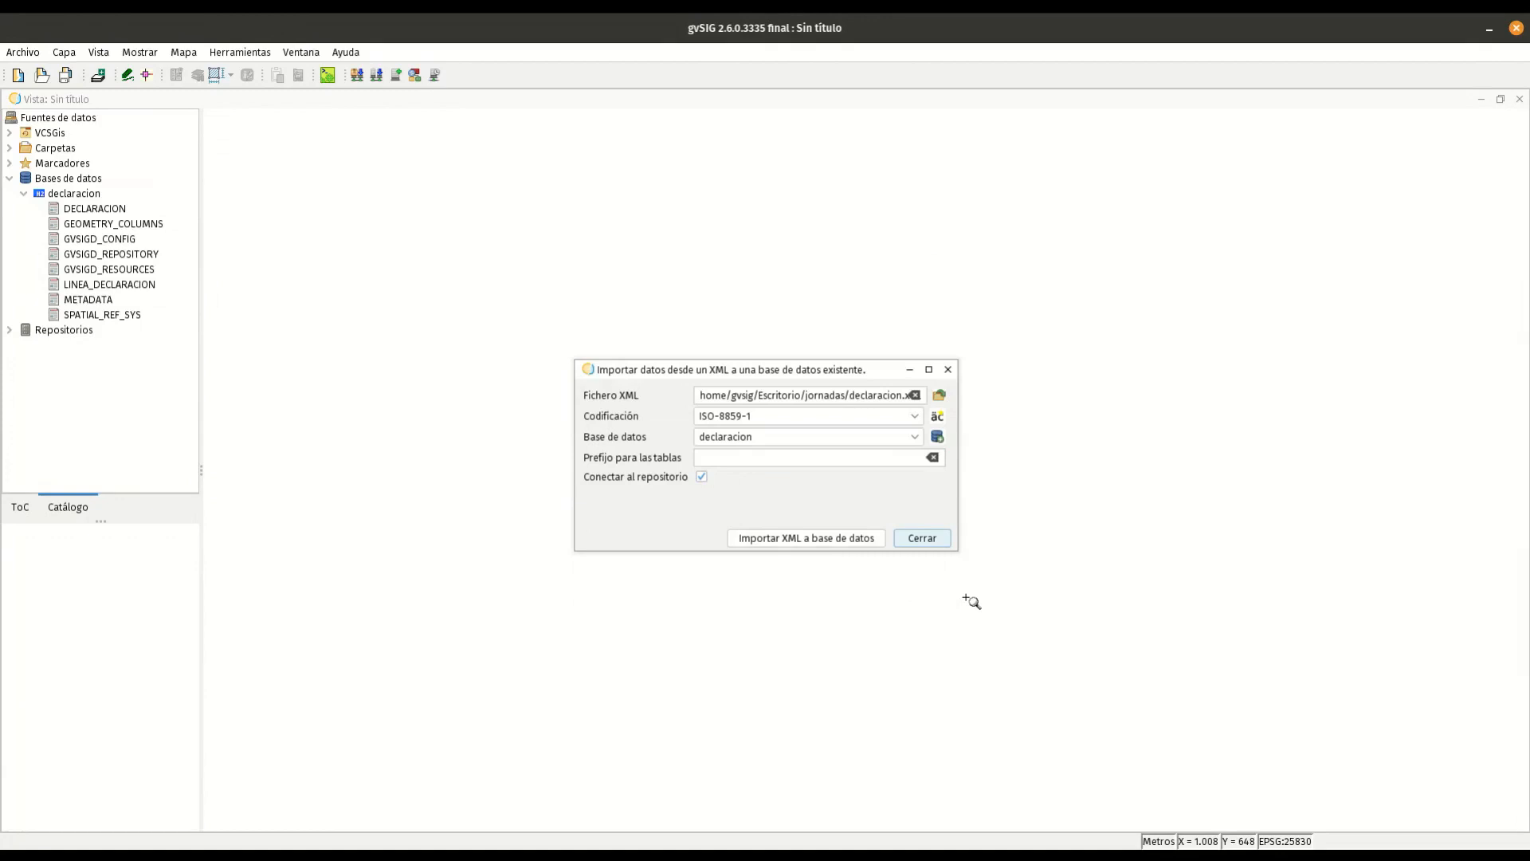
{"action": "left_click", "coordinate": [948, 369]}
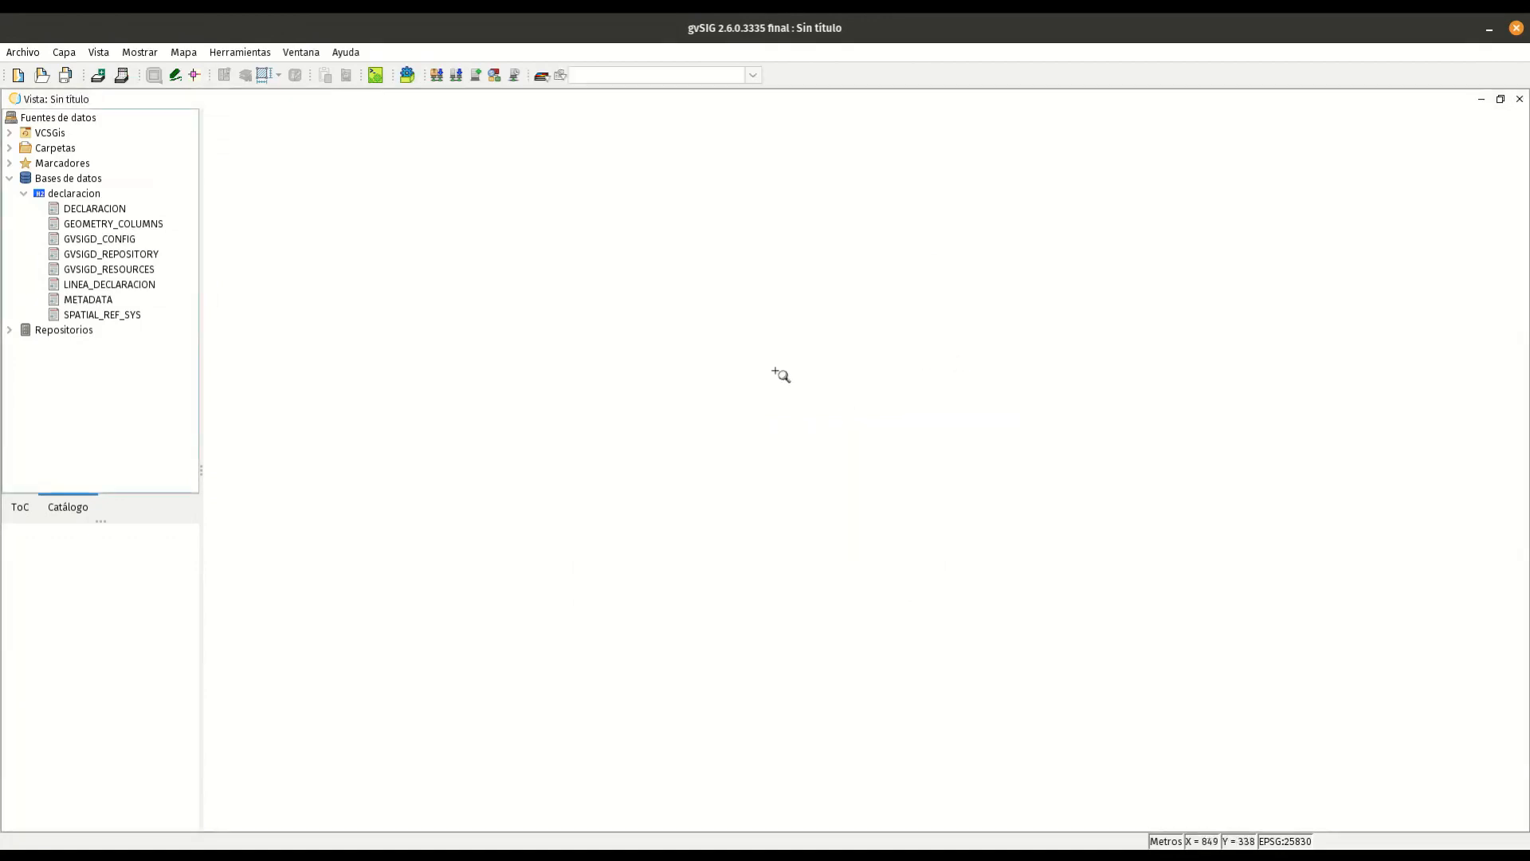
Refresh the declaracion connection and the database list in the catalogue, and expand declaracion to show its tables
{"action": "left_click", "coordinate": [75, 196]}
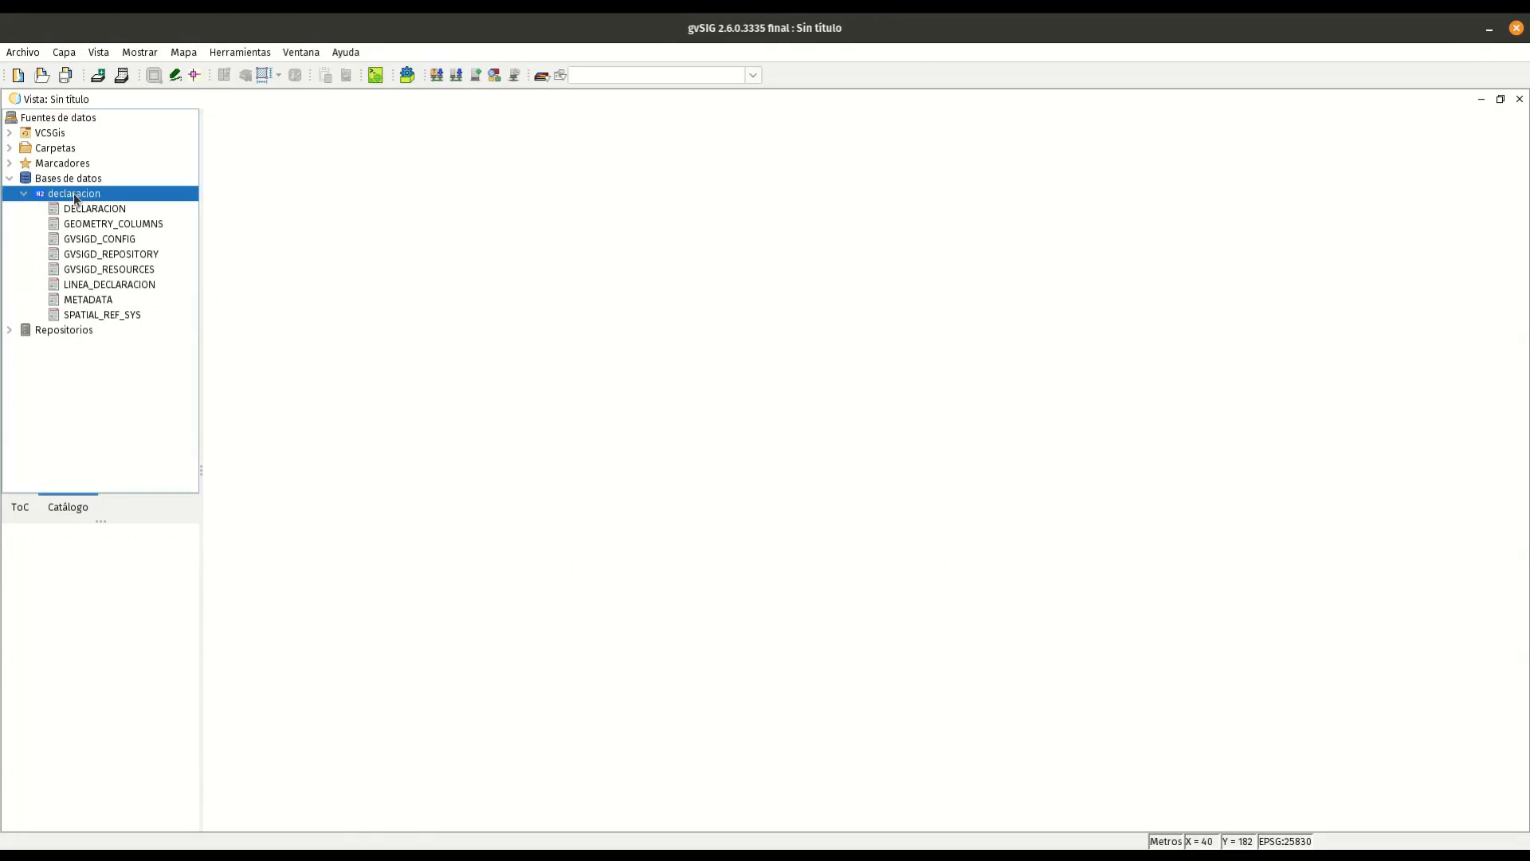
{"action": "right_click", "coordinate": [76, 198]}
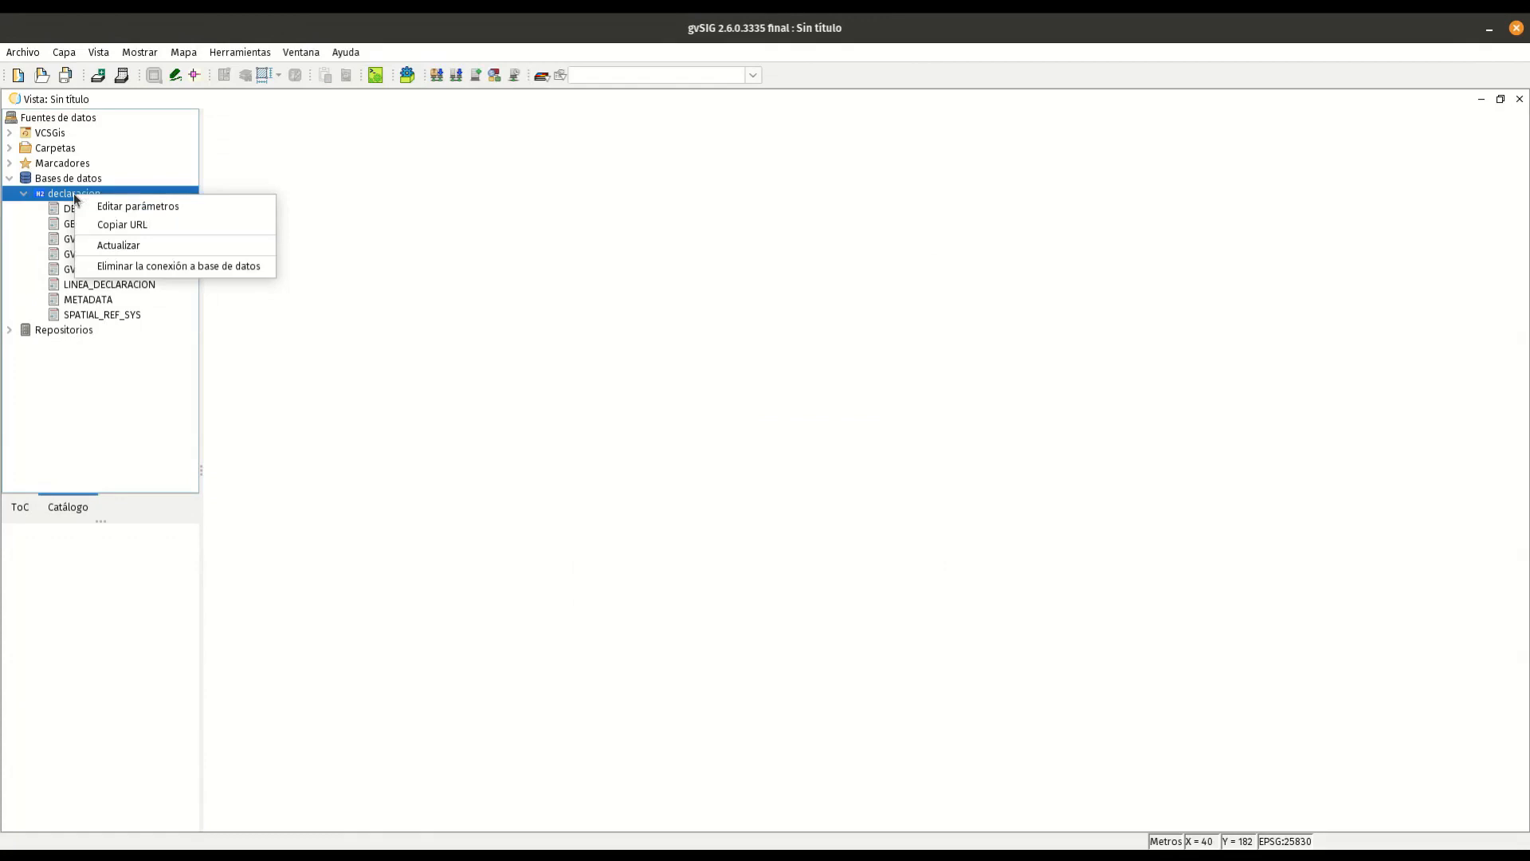
{"action": "left_click", "coordinate": [151, 245]}
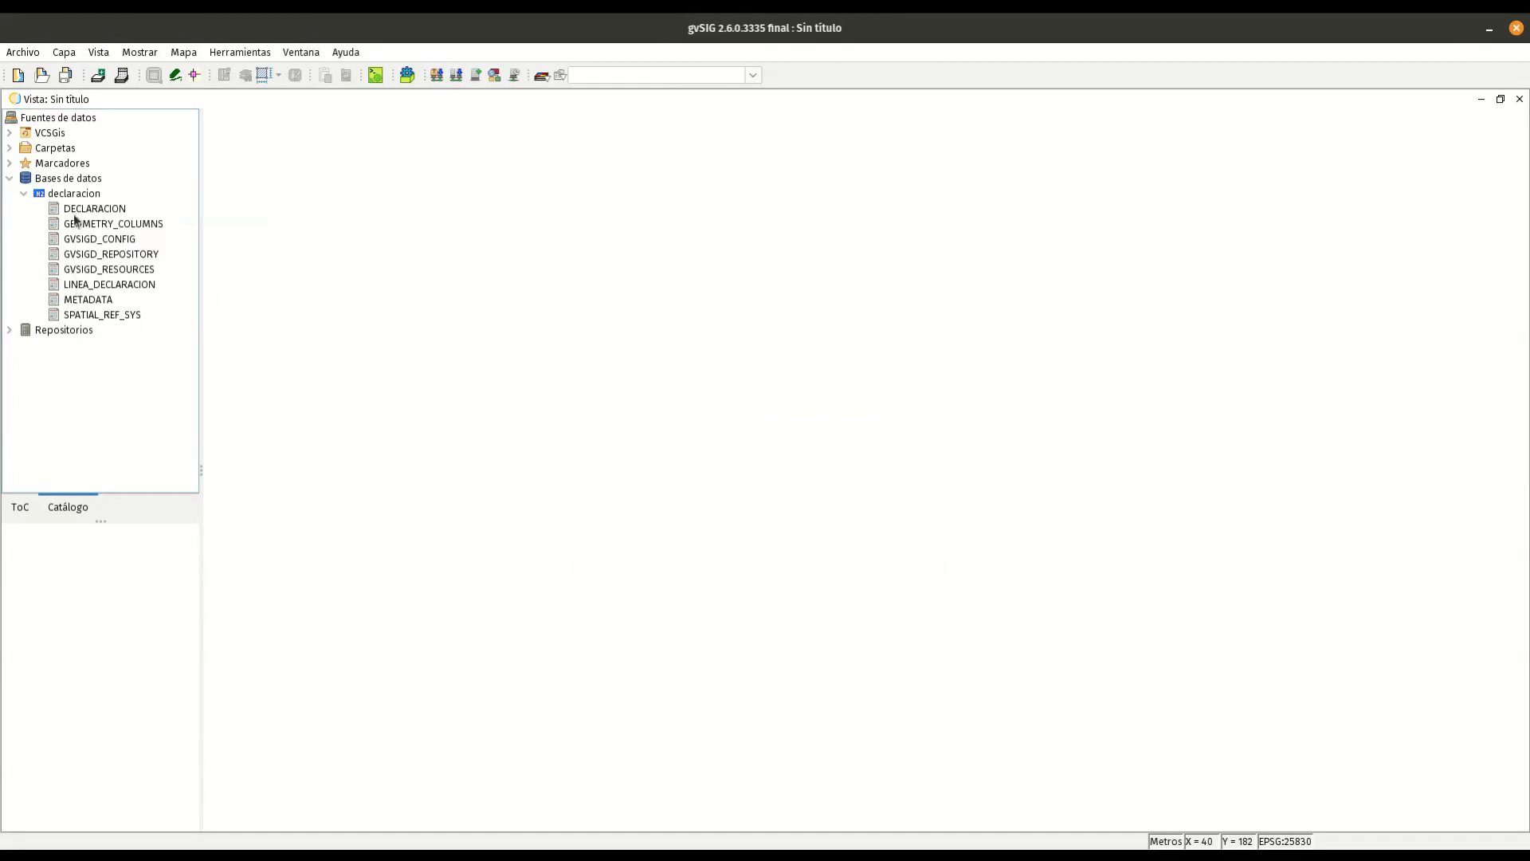
{"action": "right_click", "coordinate": [59, 177]}
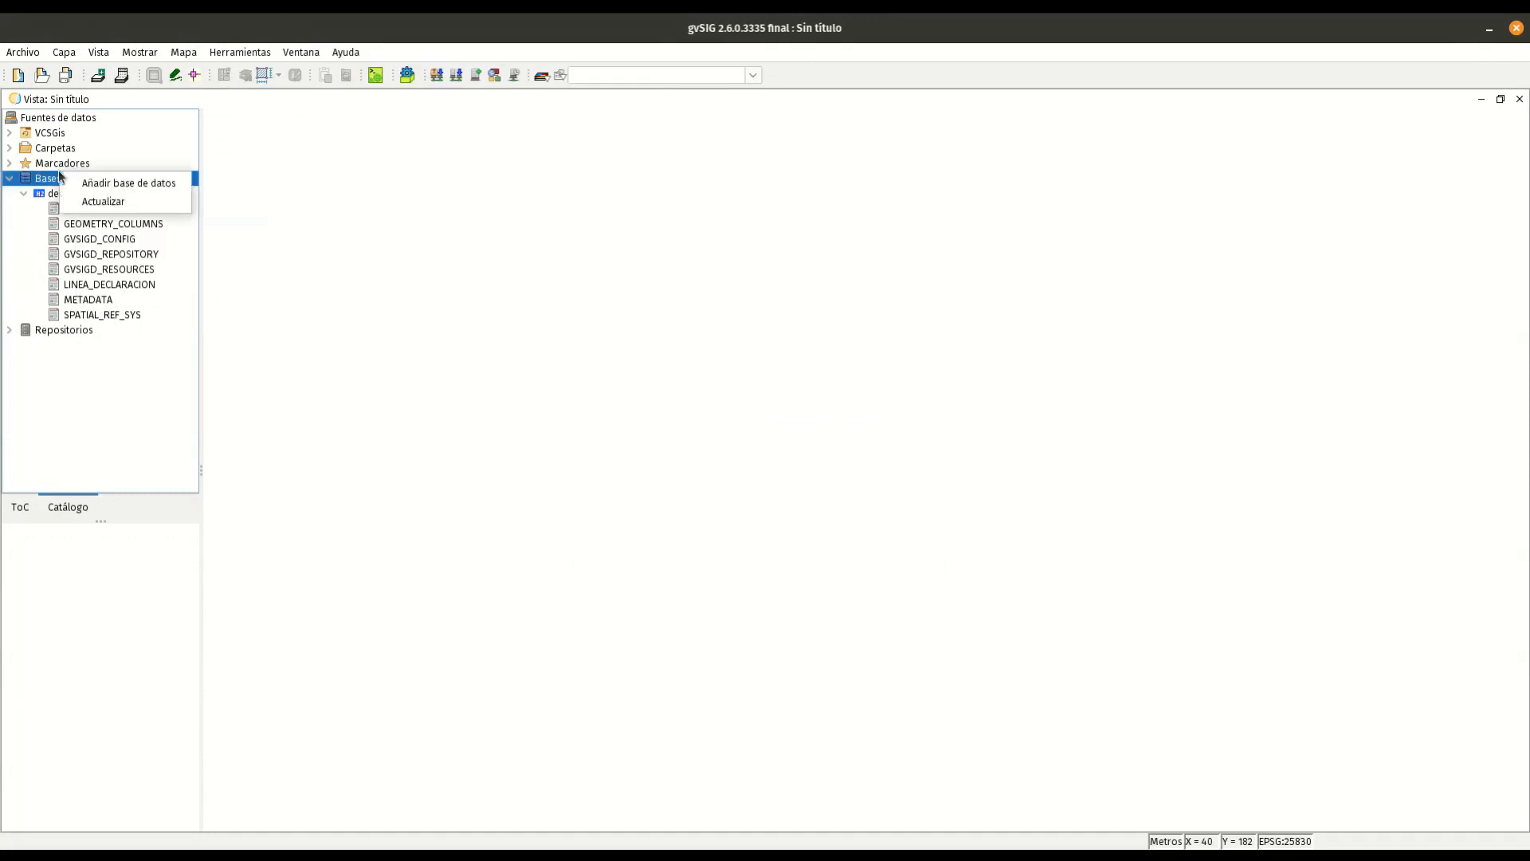
{"action": "left_click", "coordinate": [102, 201]}
{"action": "right_click", "coordinate": [49, 194]}
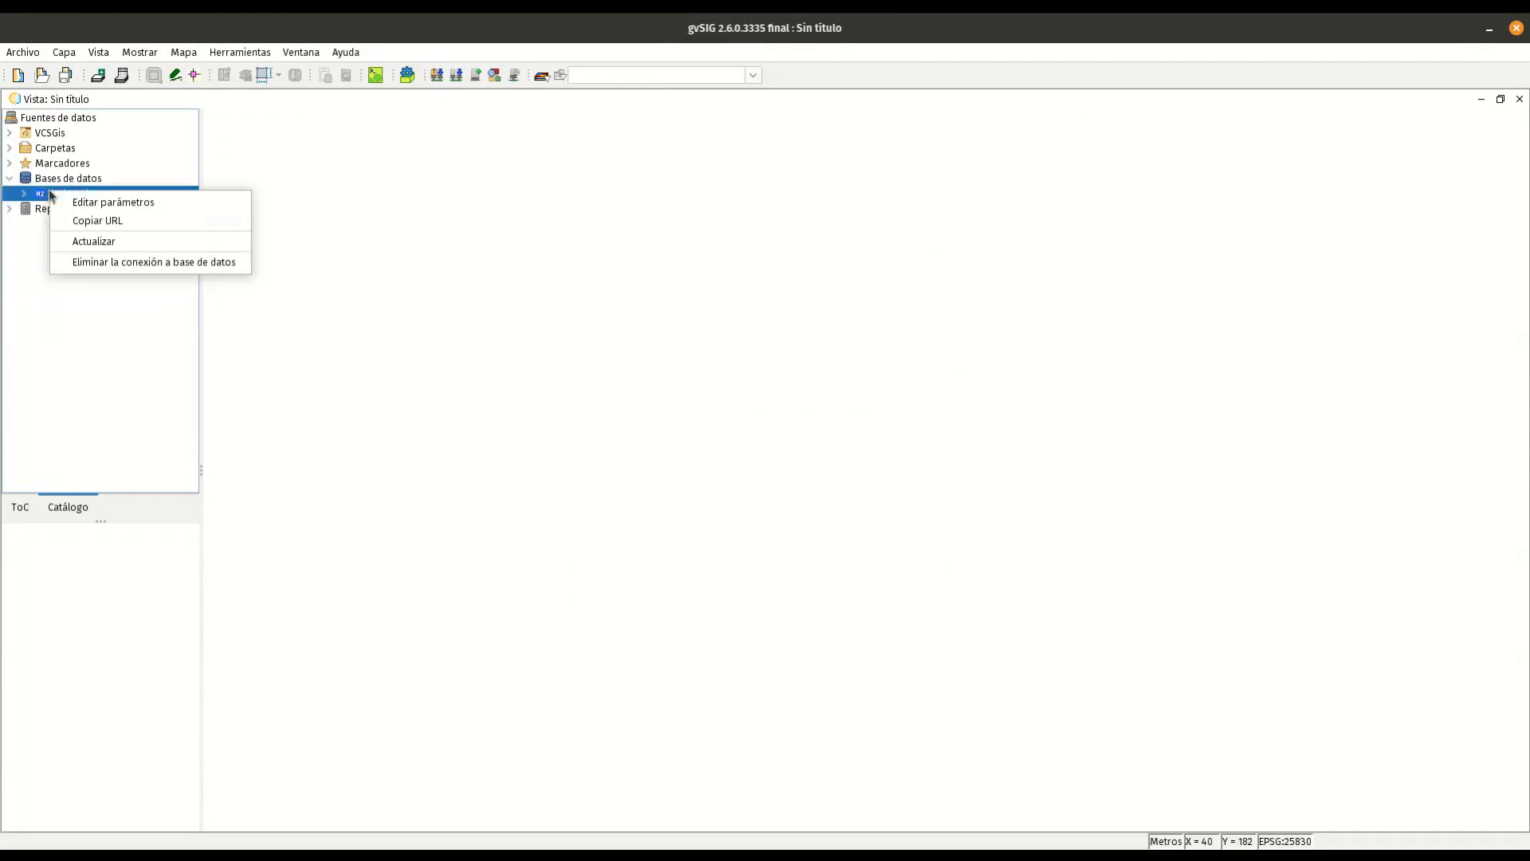
{"action": "left_click", "coordinate": [104, 242]}
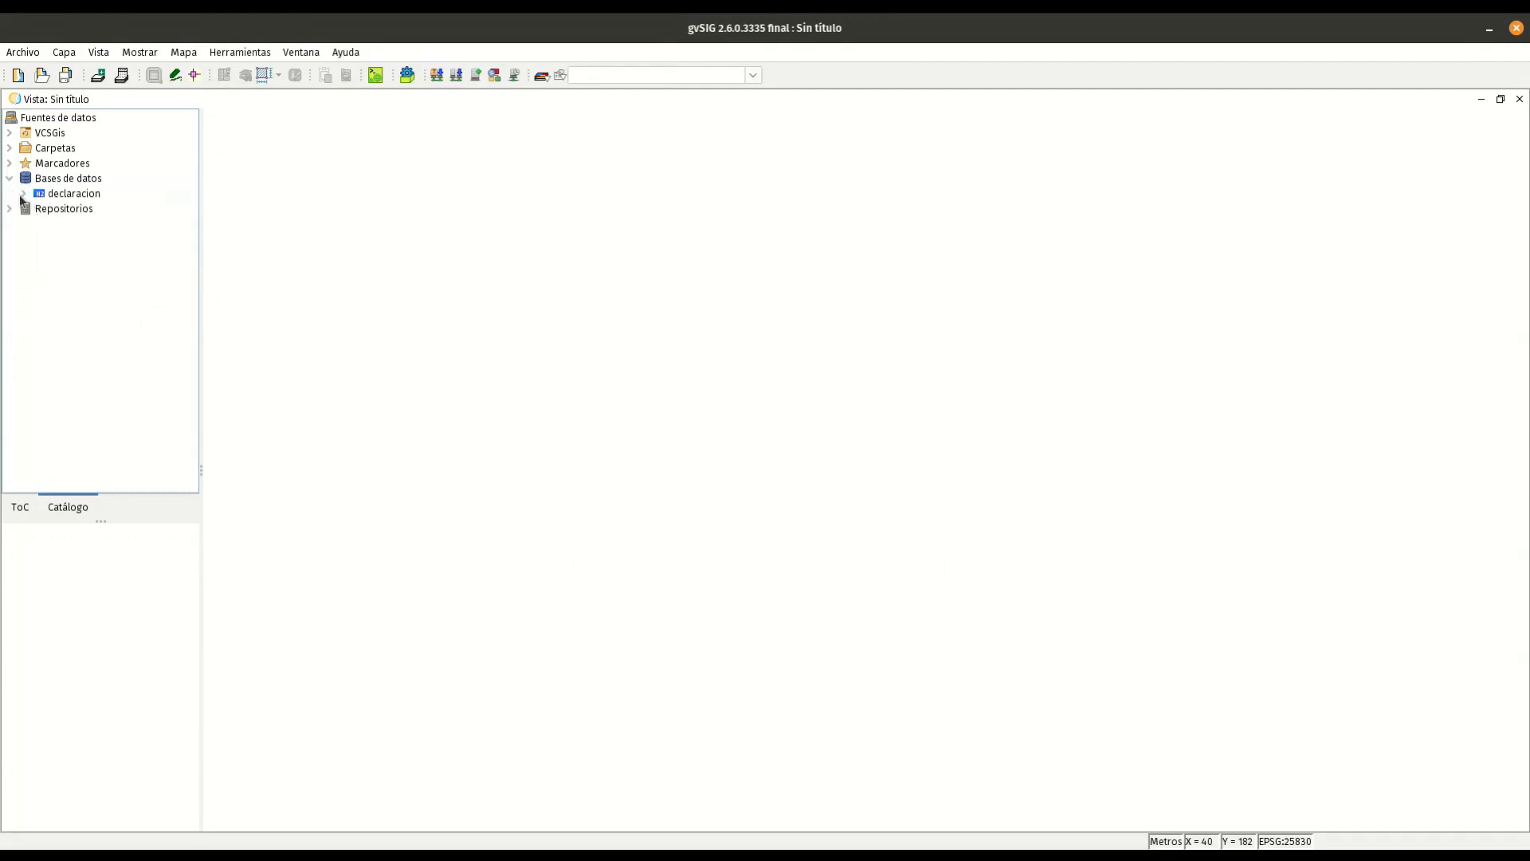
{"action": "left_click", "coordinate": [22, 195]}
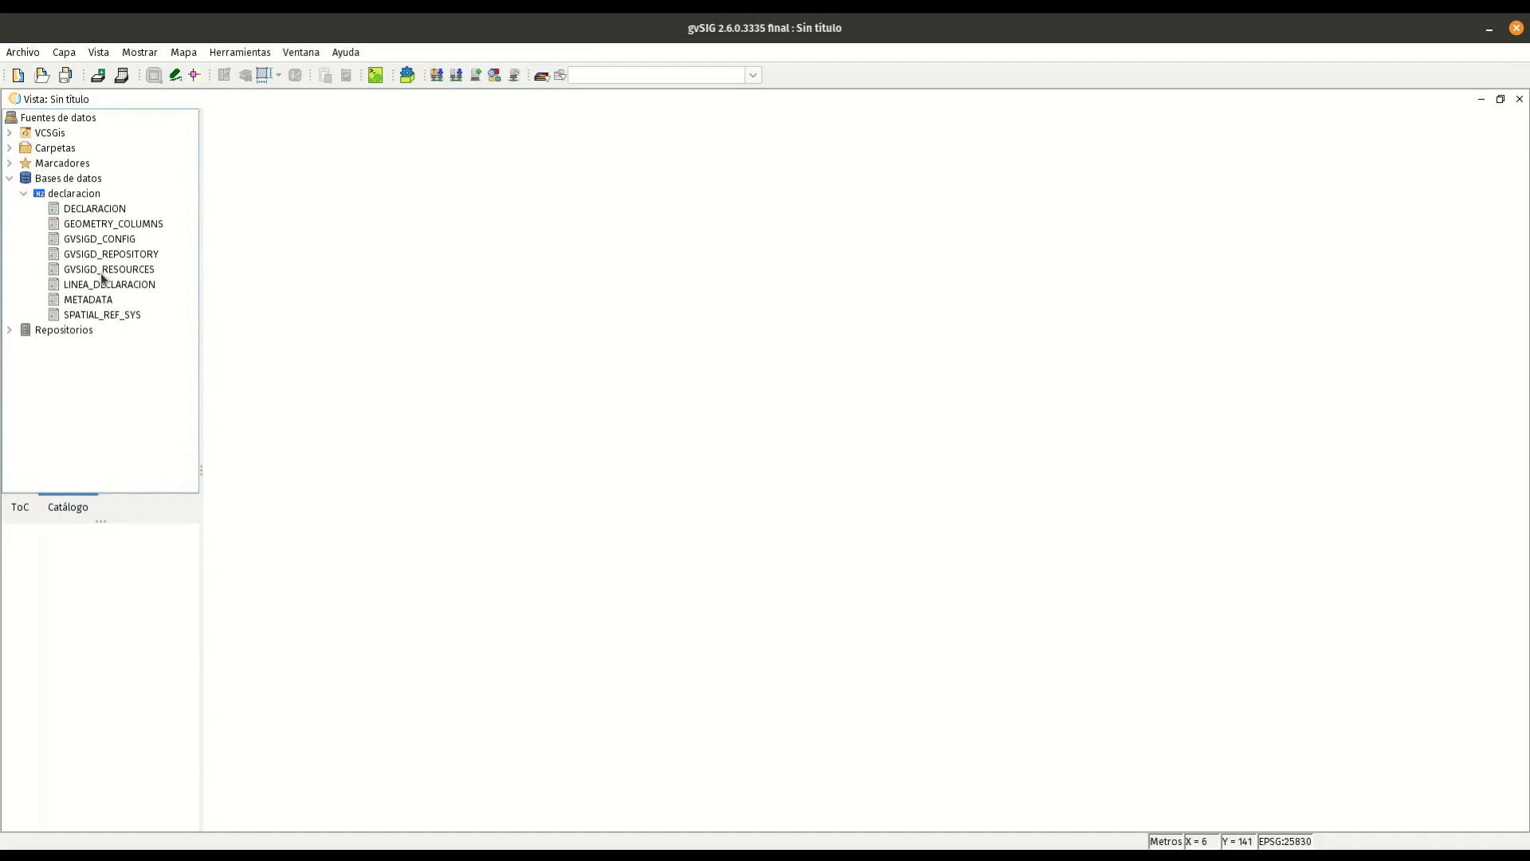
View the GVSIGD_RESOURCES records in table form, widen the name column to read the full entries, and close the table
{"action": "right_click", "coordinate": [101, 271]}
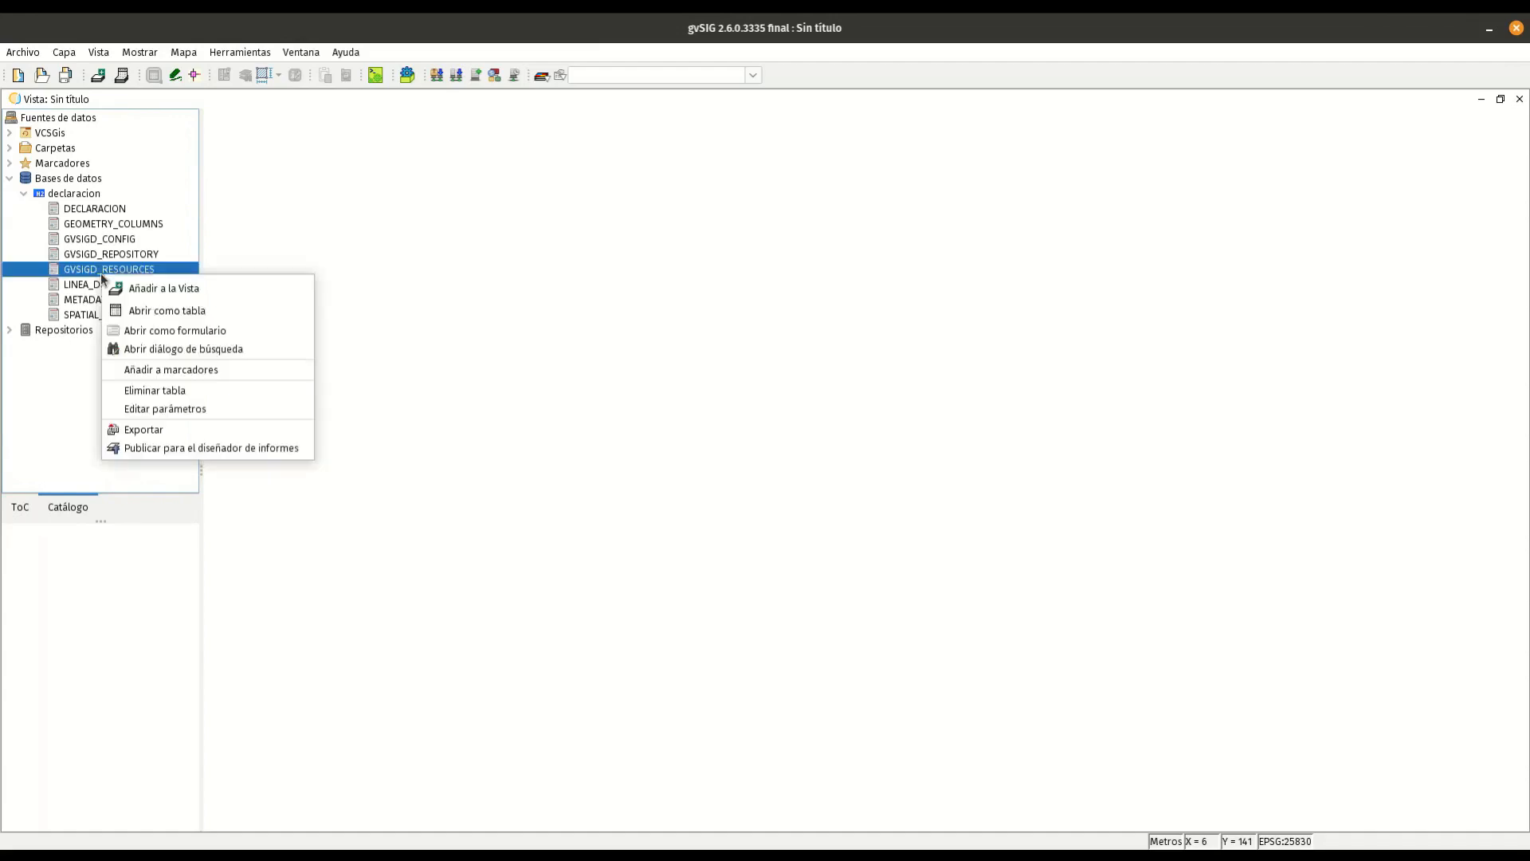
{"action": "left_click", "coordinate": [200, 316]}
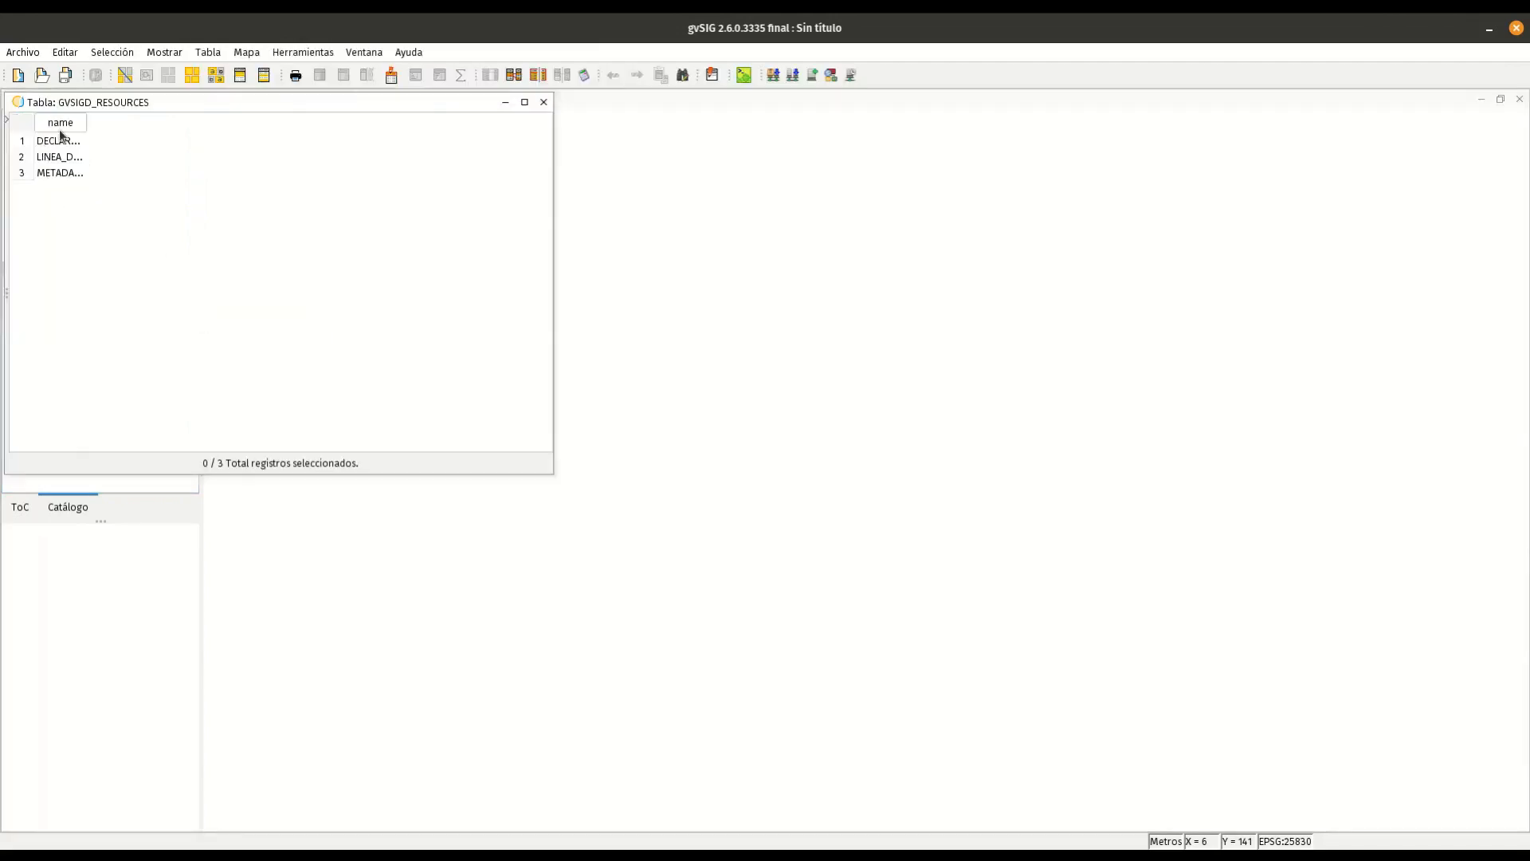
{"action": "left_click_drag", "start_coordinate": [80, 117], "coordinate": [232, 147]}
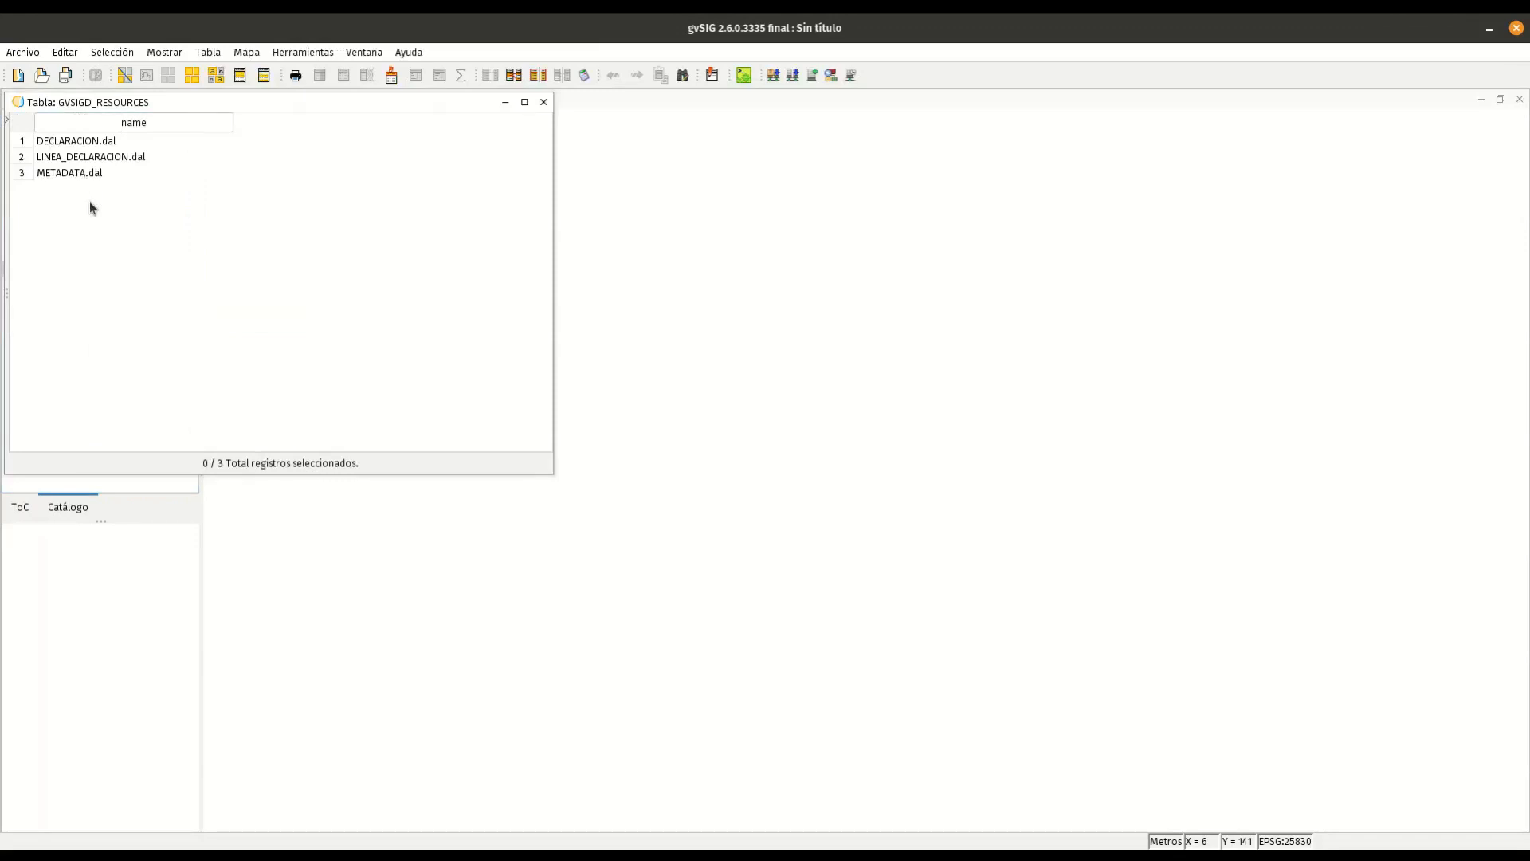
{"action": "left_click", "coordinate": [545, 103]}
View the GVSIGD_CONFIG records in table form, widen the name column to read the full parameter names, and close the table
{"action": "left_click", "coordinate": [112, 236]}
{"action": "right_click", "coordinate": [112, 237]}
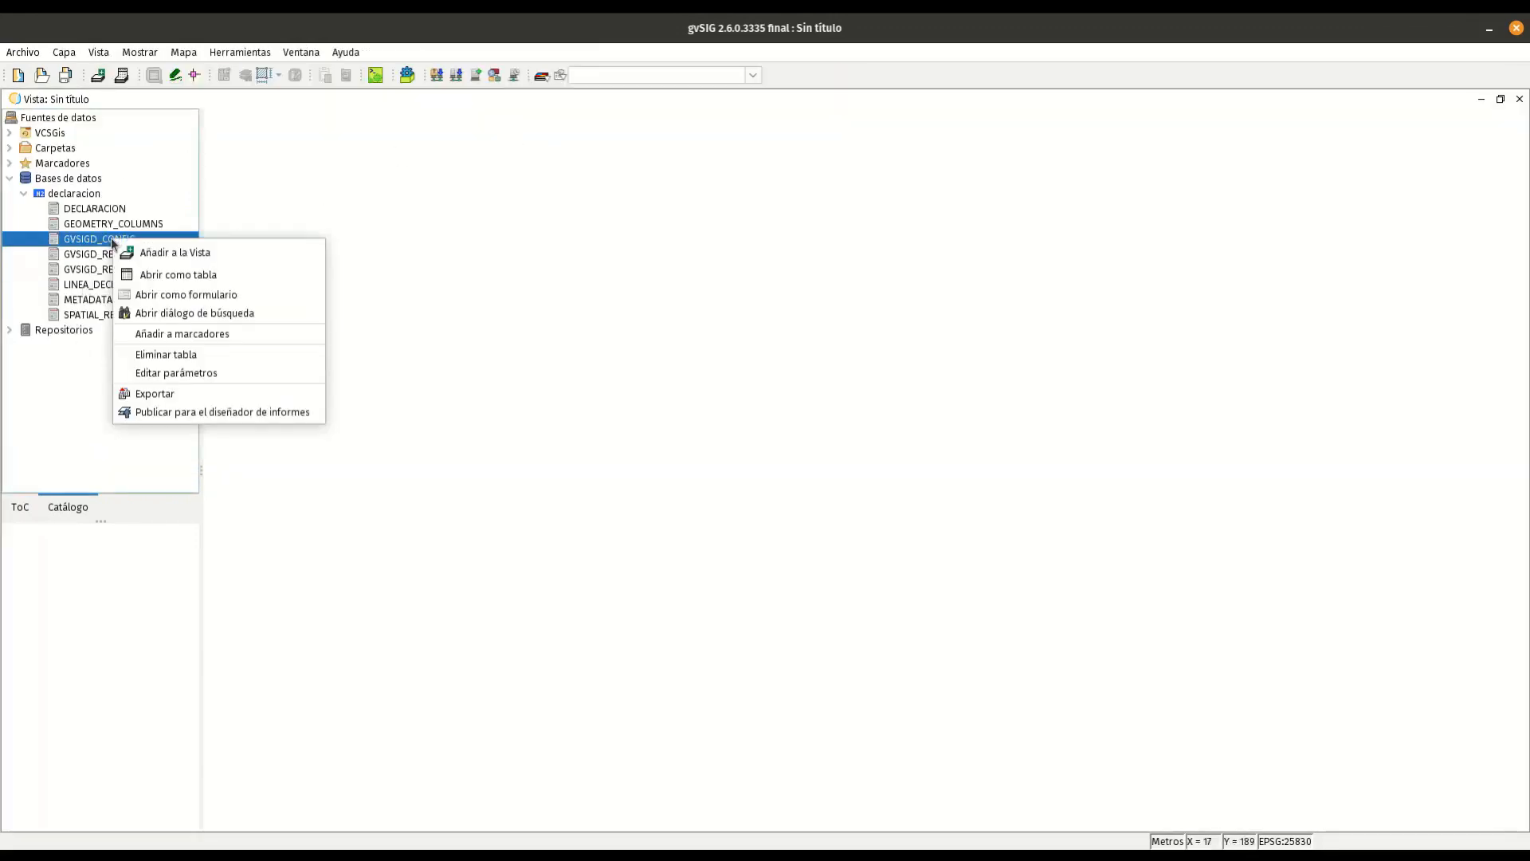
{"action": "left_click", "coordinate": [221, 281]}
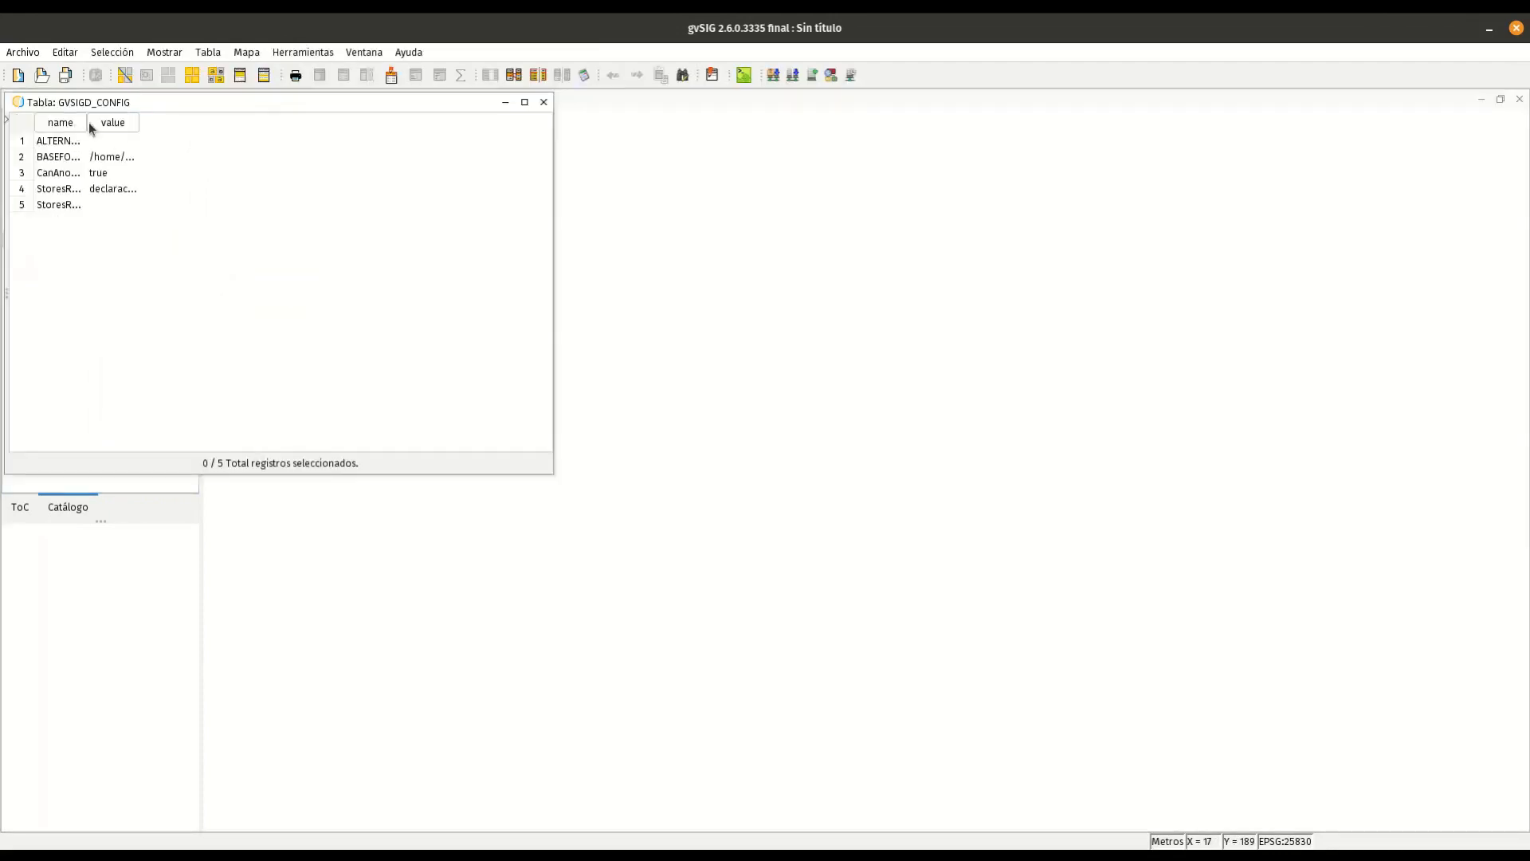
{"action": "left_click_drag", "start_coordinate": [82, 121], "coordinate": [266, 181]}
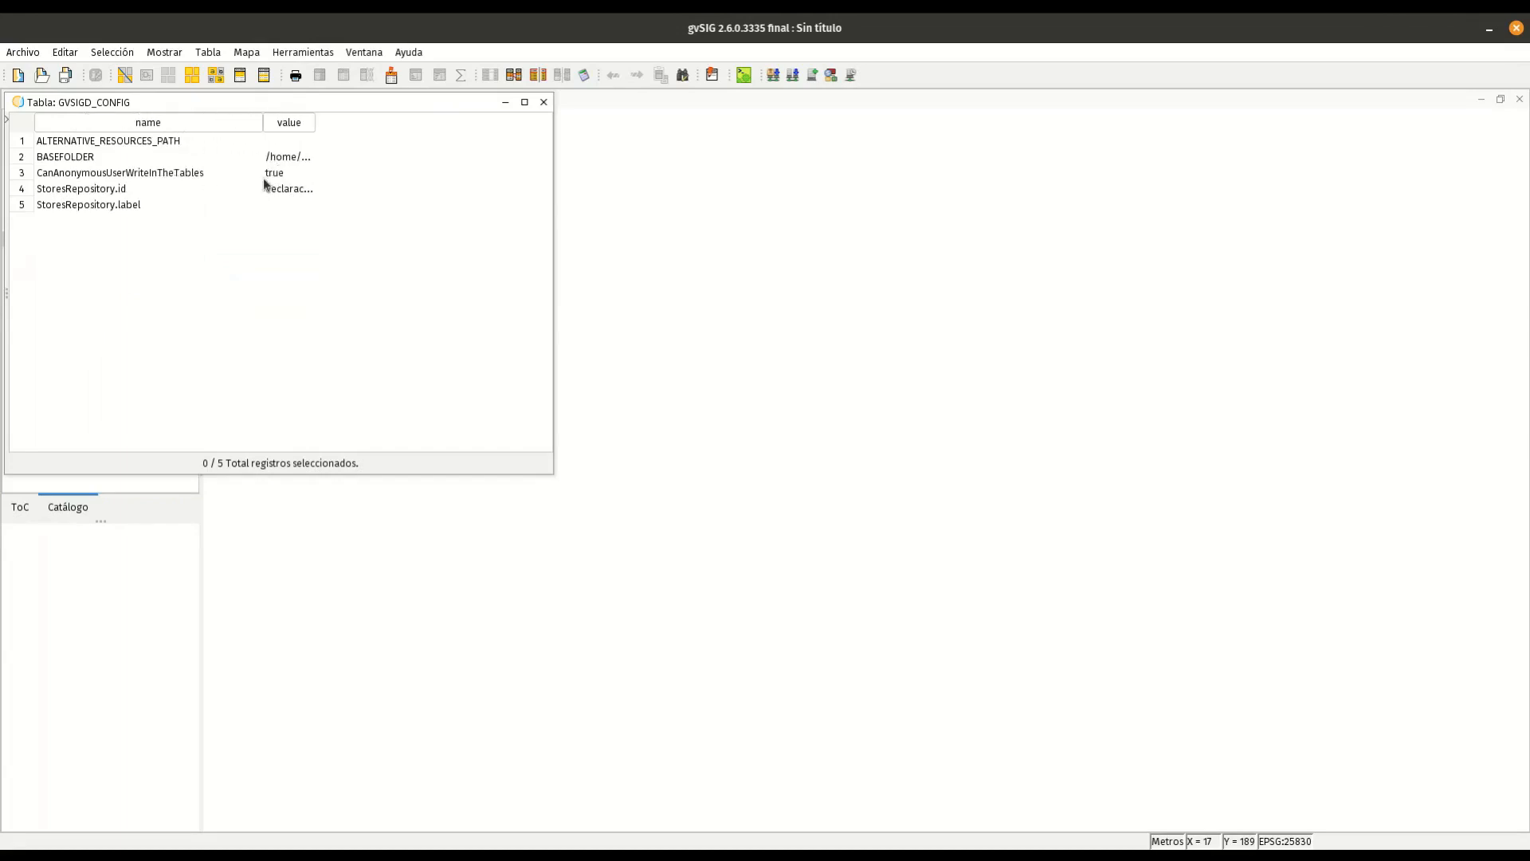
{"action": "left_click", "coordinate": [541, 103]}
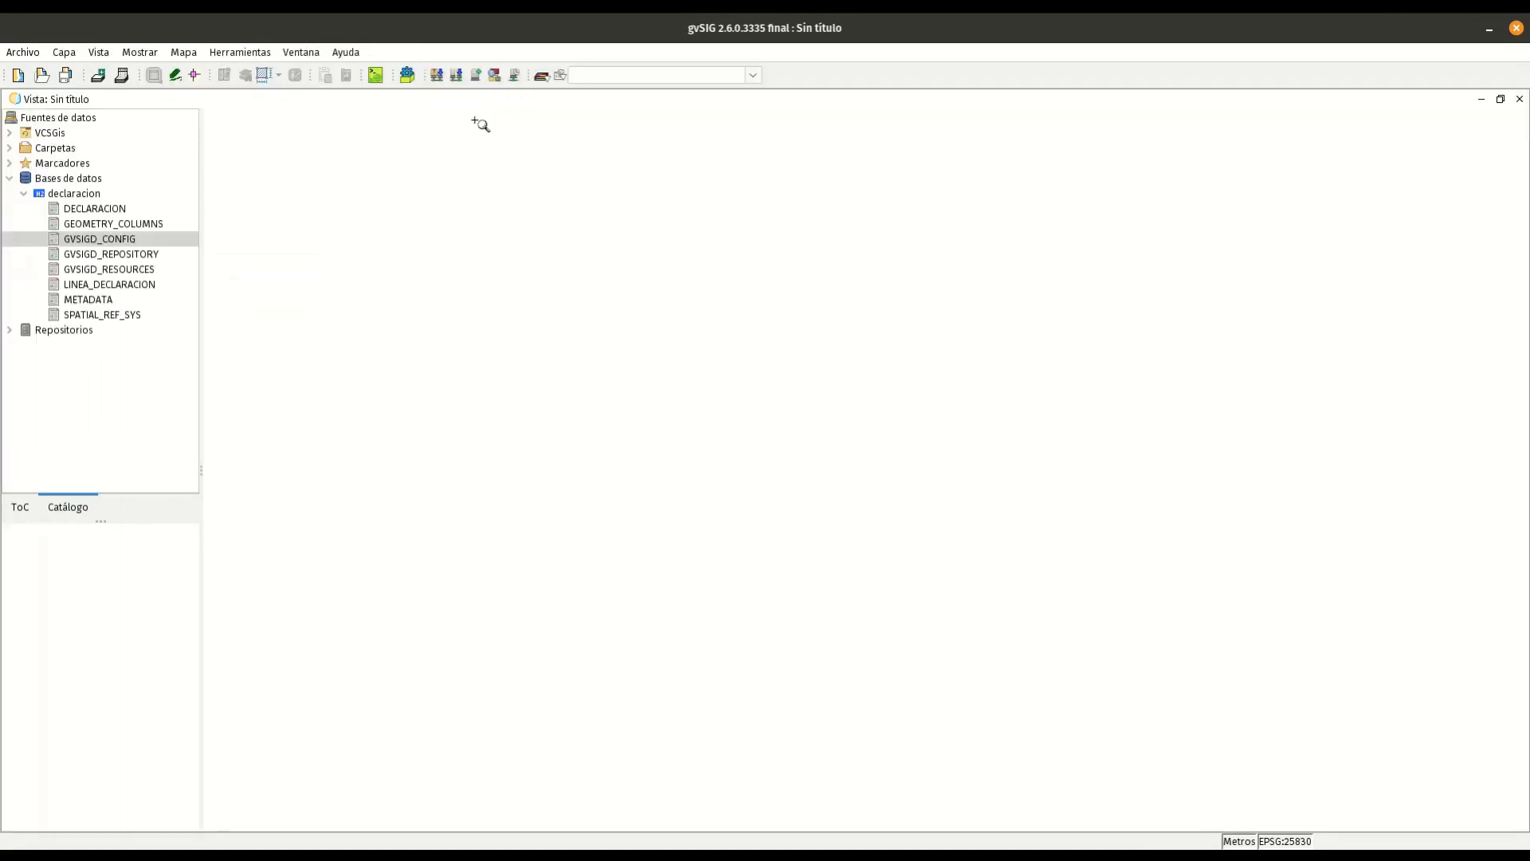
View GEOMETRY_COLUMNS in table form, dismissing the missing primary key warning with No volver a mostrar enabled, and close the table
{"action": "right_click", "coordinate": [122, 218]}
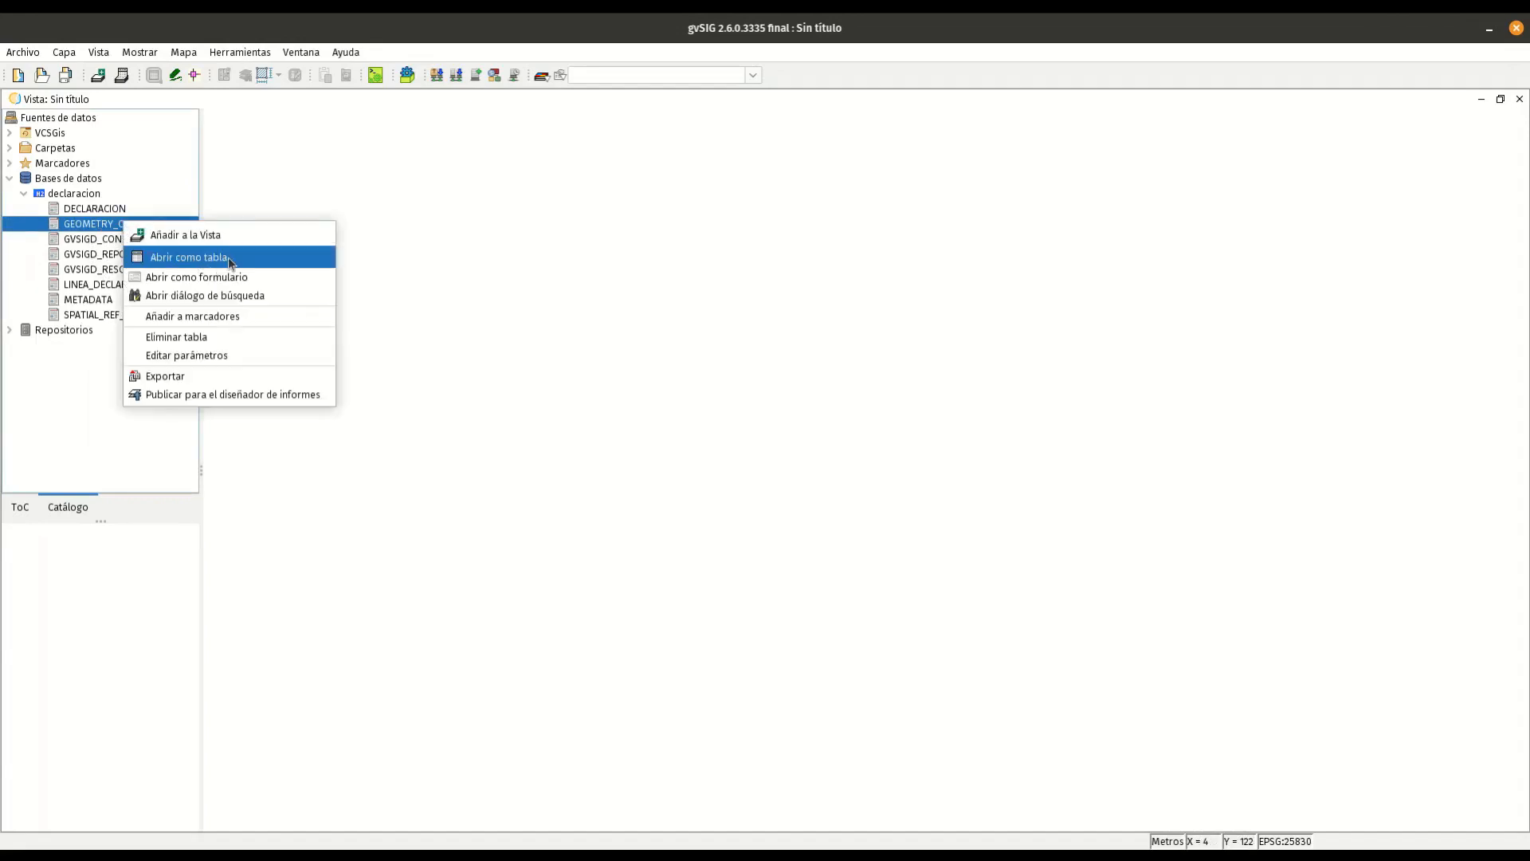
{"action": "left_click", "coordinate": [228, 256]}
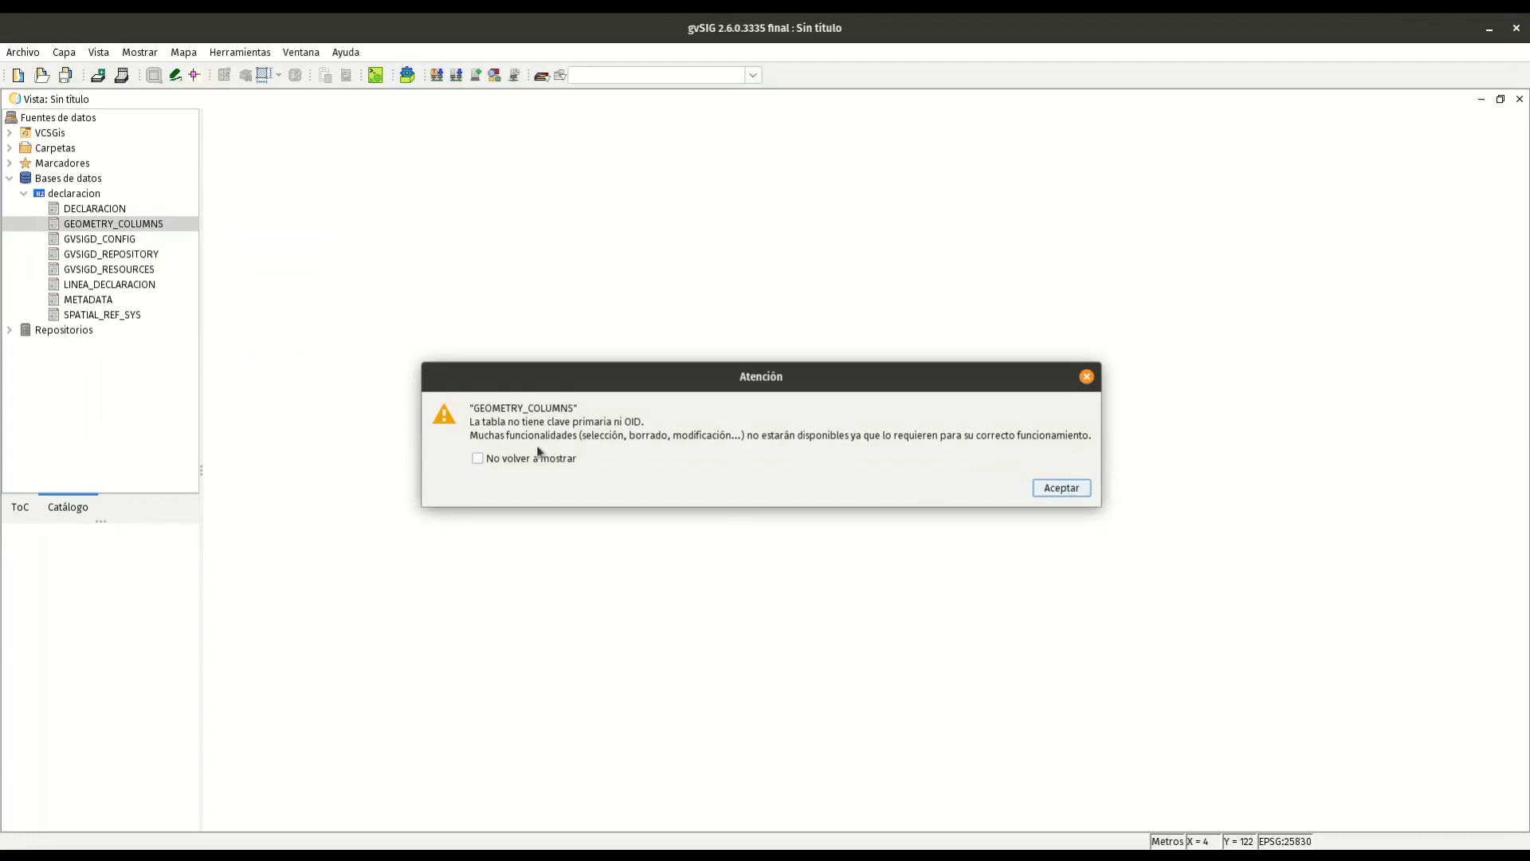
{"action": "left_click", "coordinate": [554, 458]}
{"action": "left_click", "coordinate": [1062, 486]}
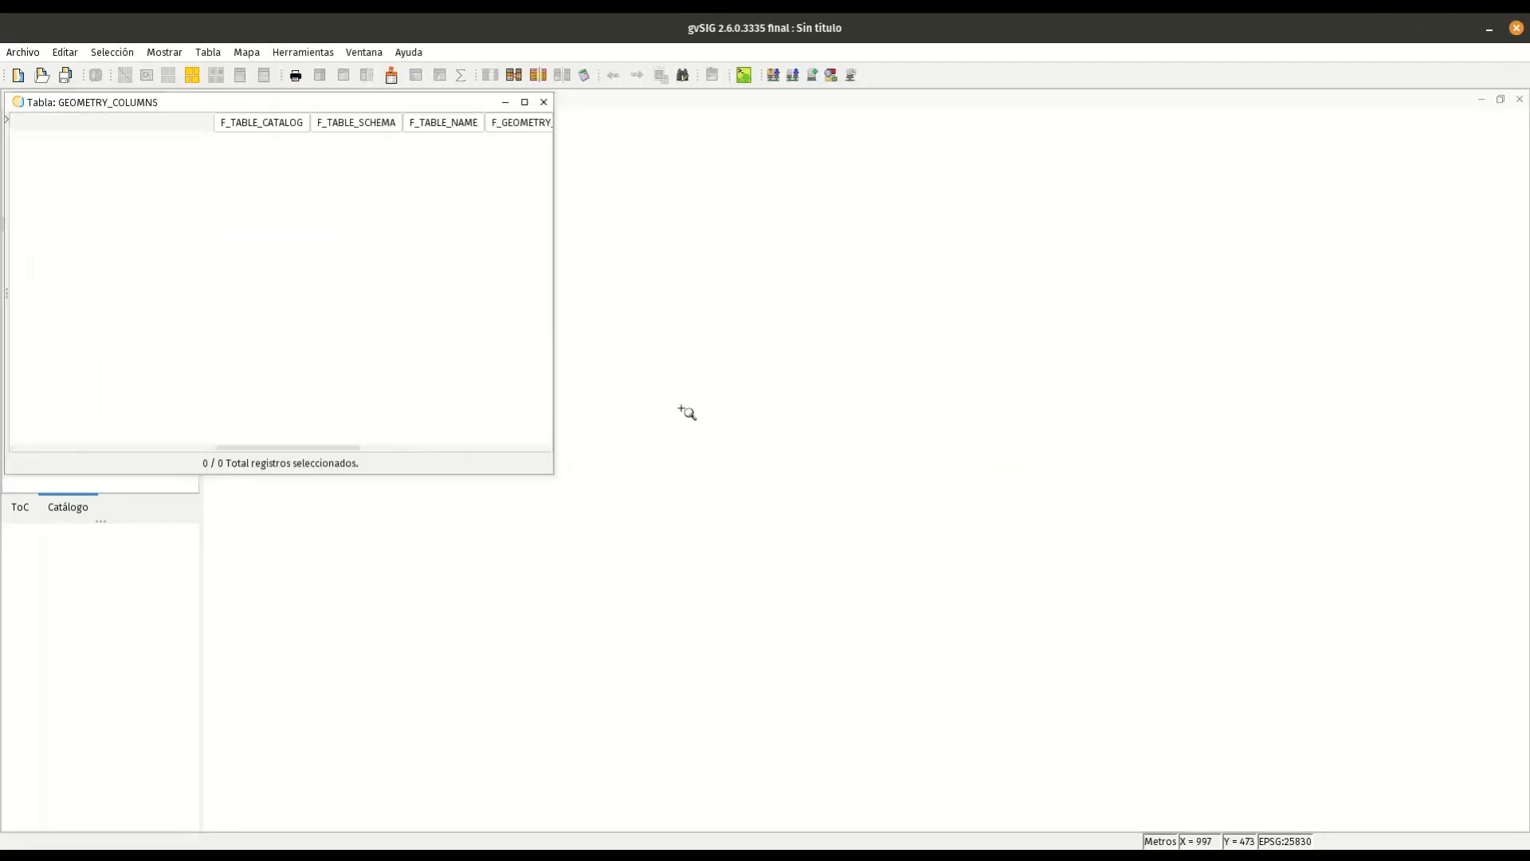
{"action": "left_click", "coordinate": [548, 103]}
View the DECLARACION table of the declaracion database, then close it and collapse the database's table list
{"action": "left_click", "coordinate": [119, 209]}
{"action": "right_click", "coordinate": [124, 211]}
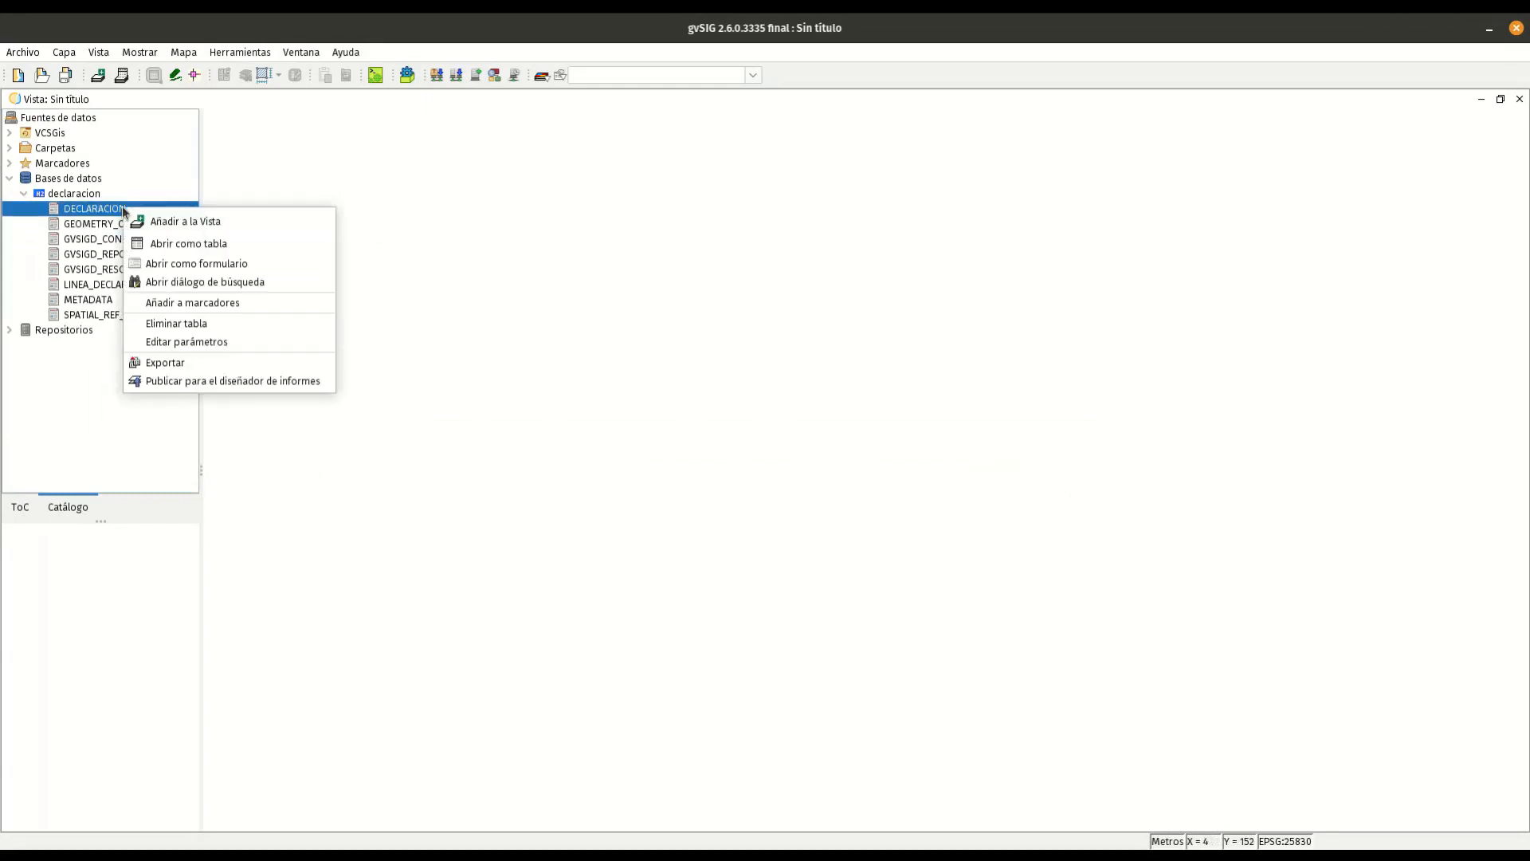
{"action": "left_click", "coordinate": [228, 247]}
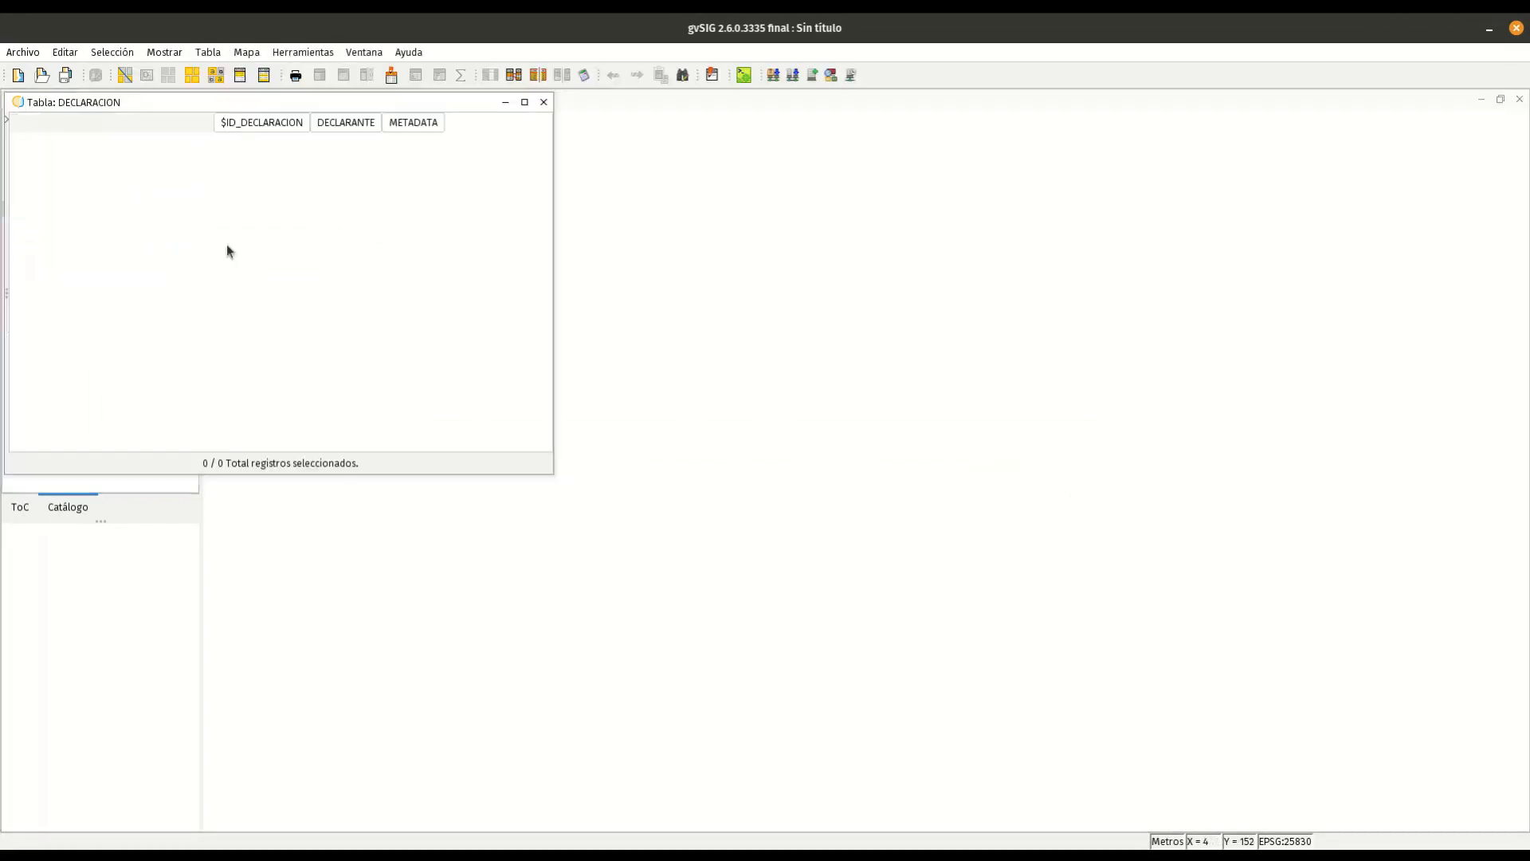
{"action": "left_click", "coordinate": [543, 102]}
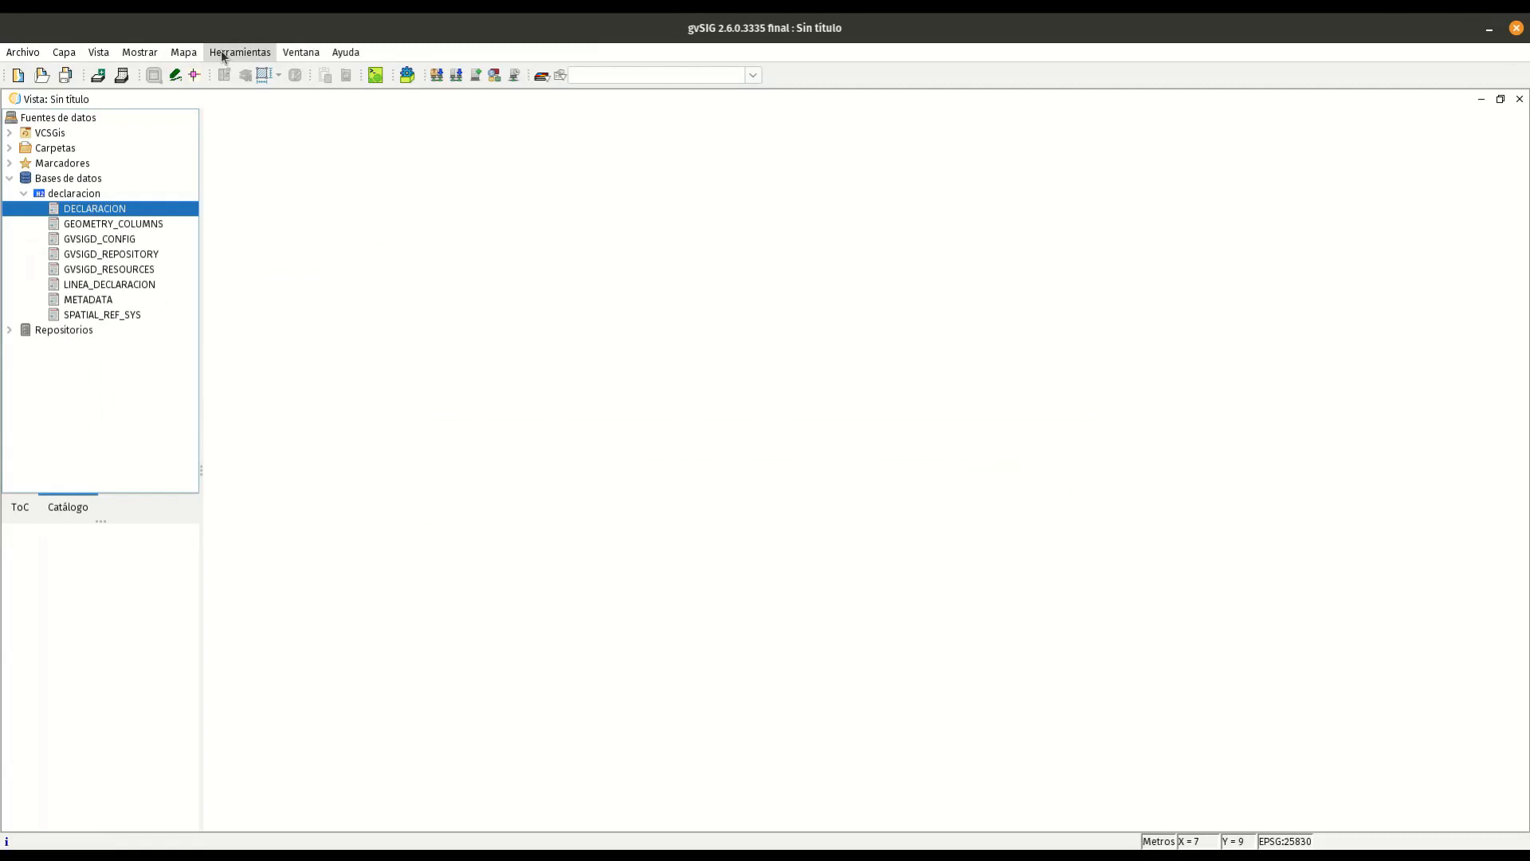
{"action": "left_click", "coordinate": [24, 193]}
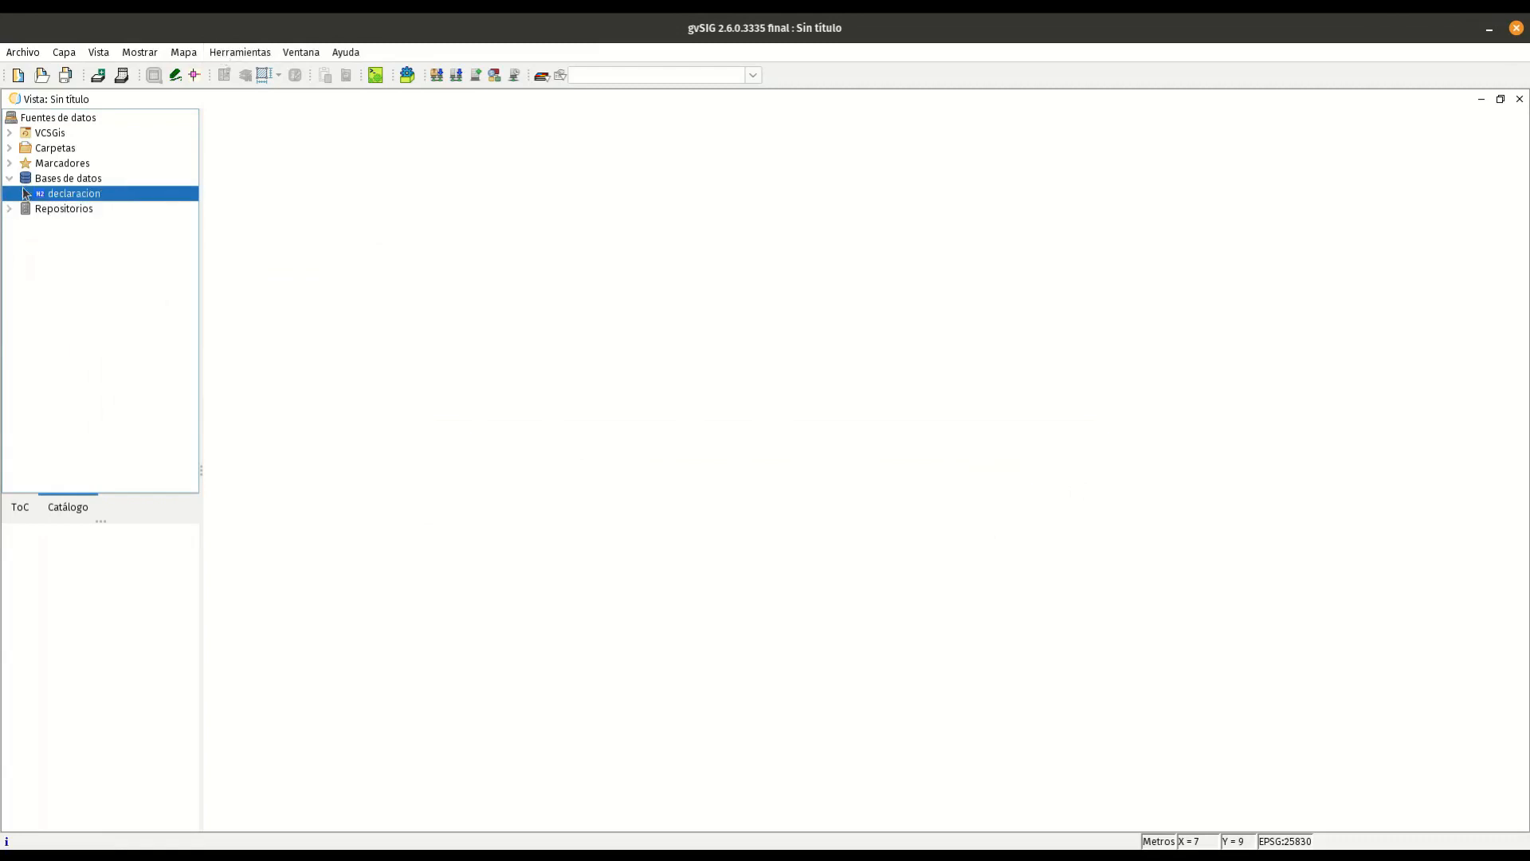
Start Xml2db's Copiar XML a base de datos and choose declaracion.xml from the jornadas folder as the source file
{"action": "left_click", "coordinate": [240, 51]}
{"action": "mouse_move", "coordinate": [304, 175]}
{"action": "mouse_move", "coordinate": [422, 262]}
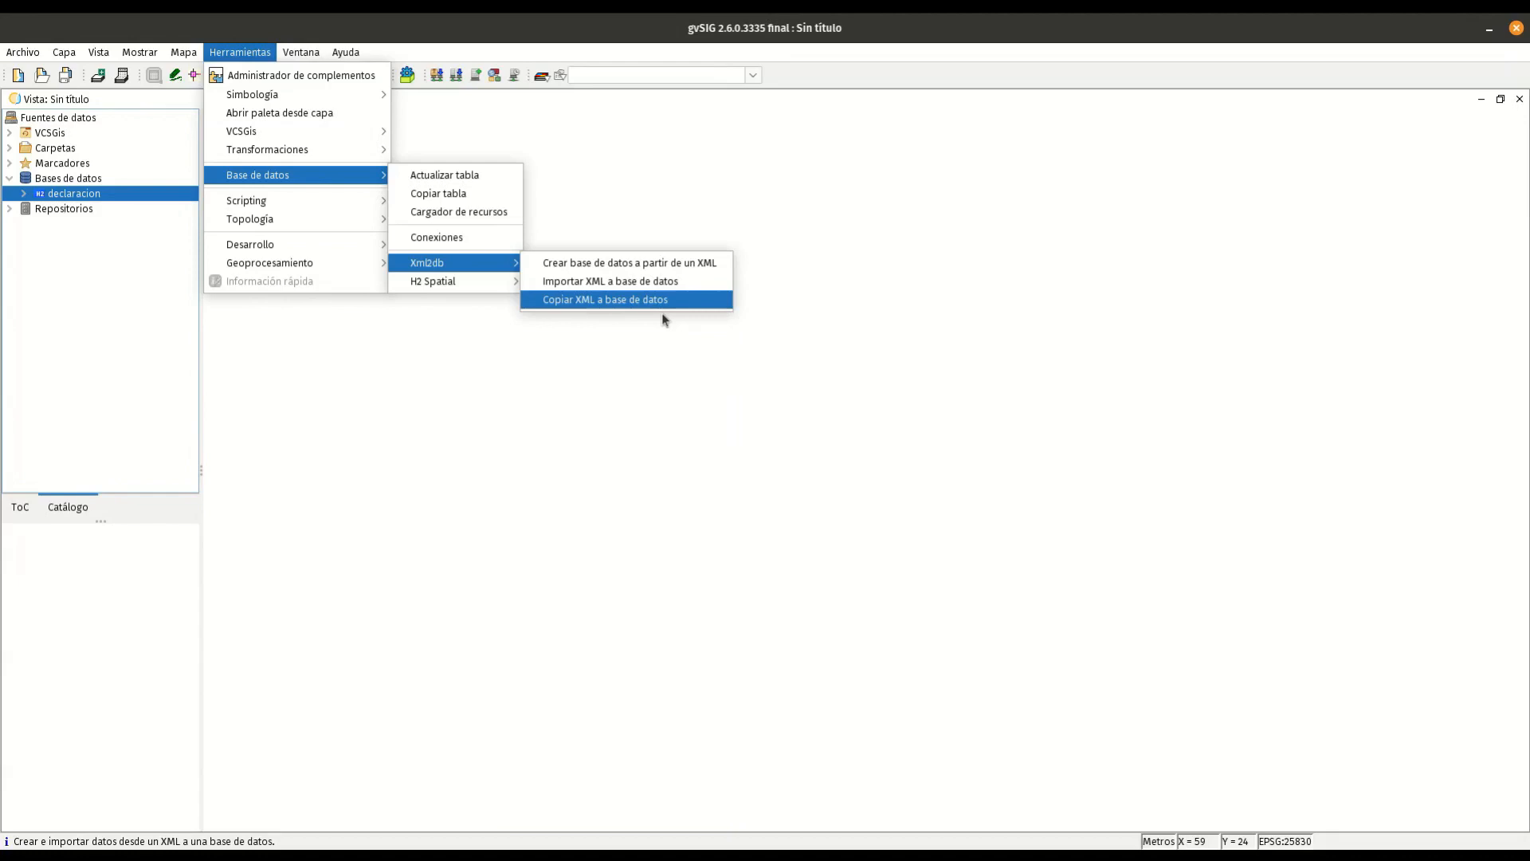
{"action": "left_click", "coordinate": [716, 300]}
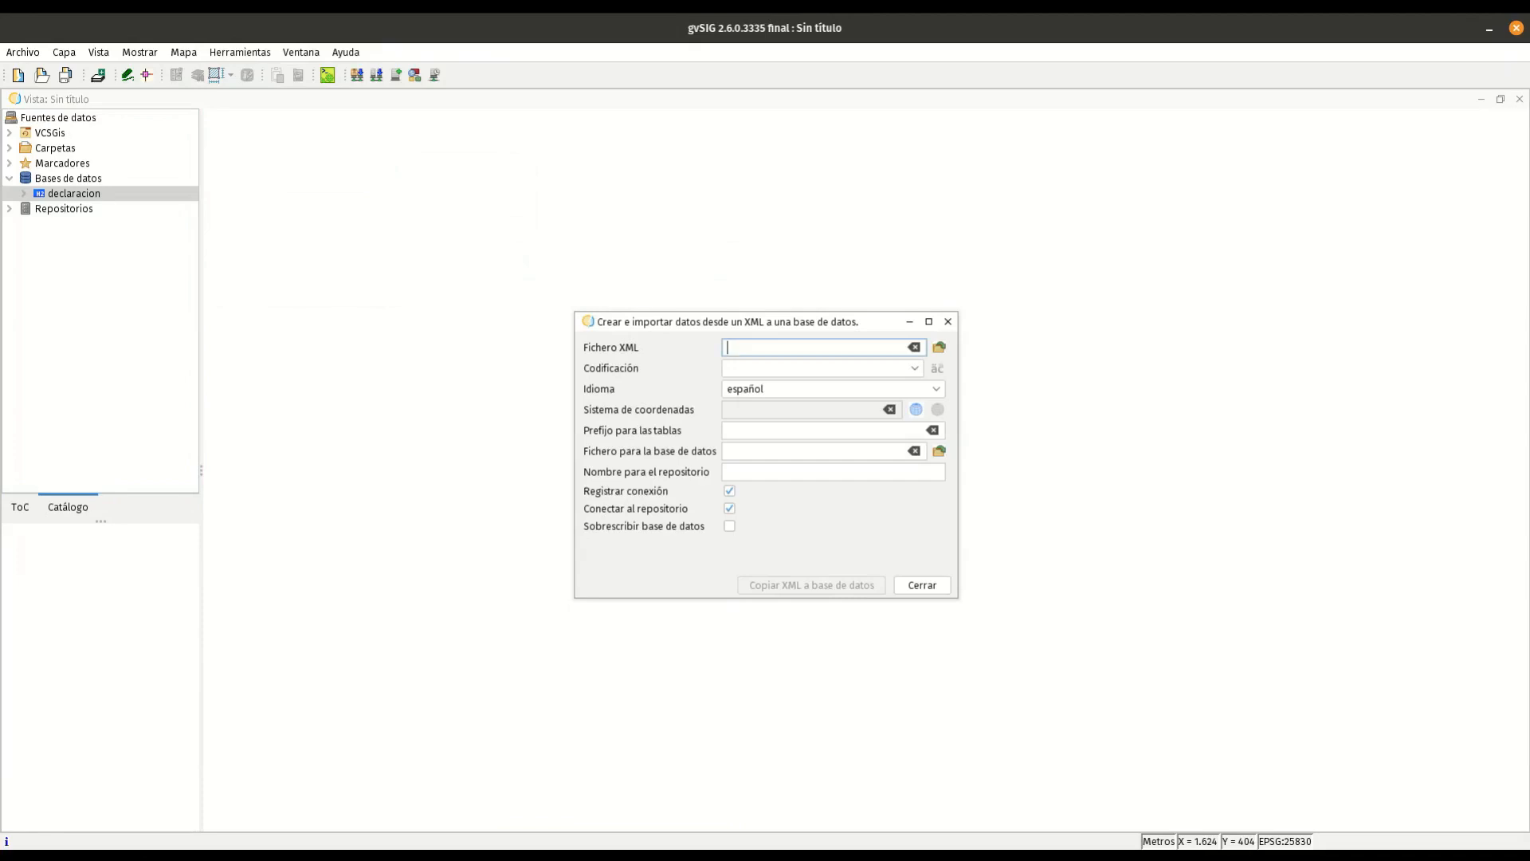
{"action": "left_click", "coordinate": [938, 348]}
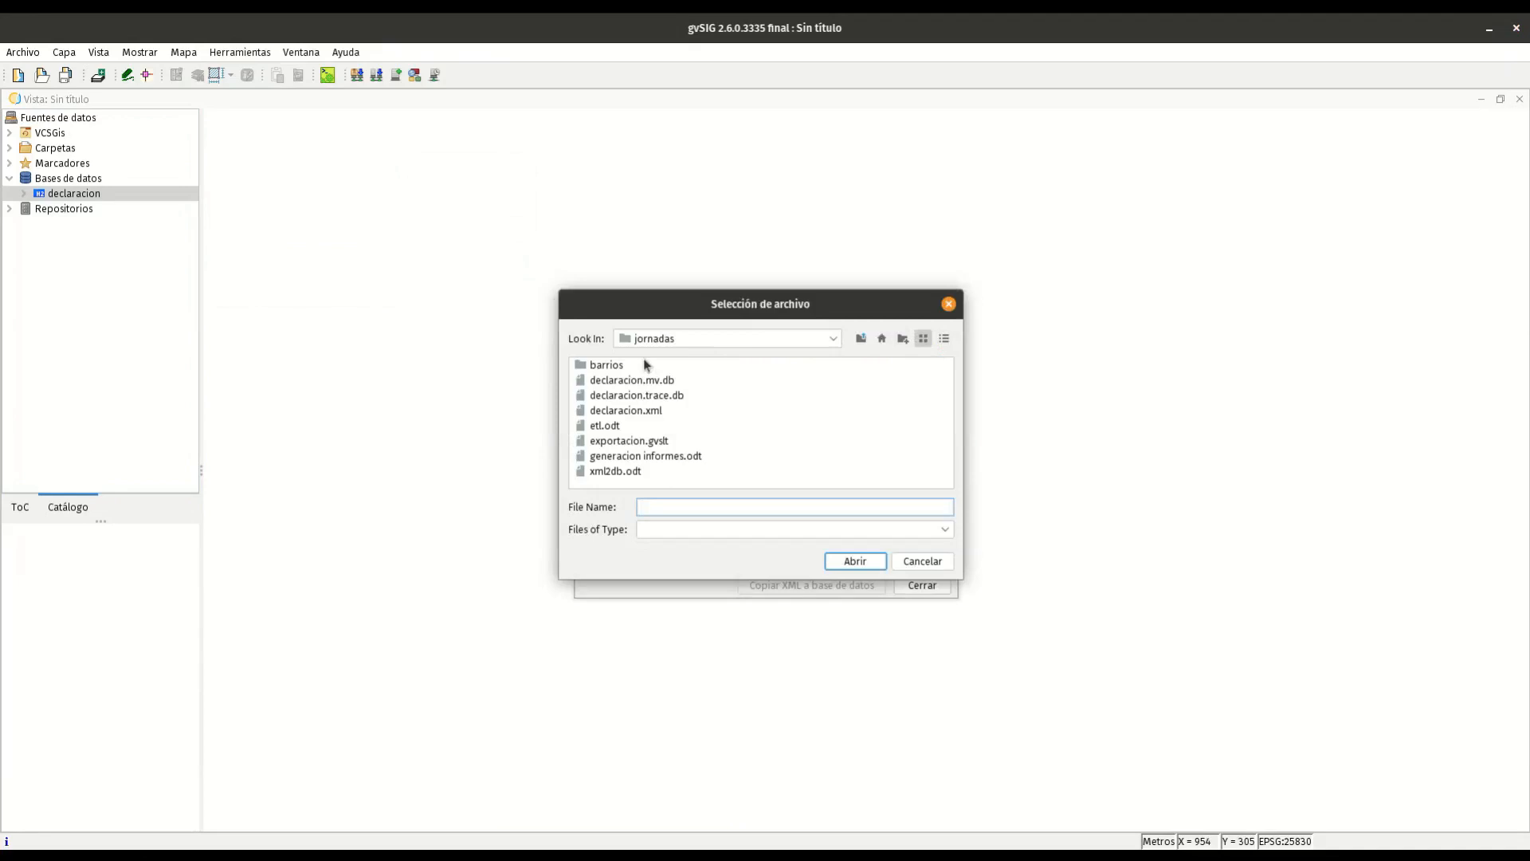
{"action": "left_click", "coordinate": [659, 411]}
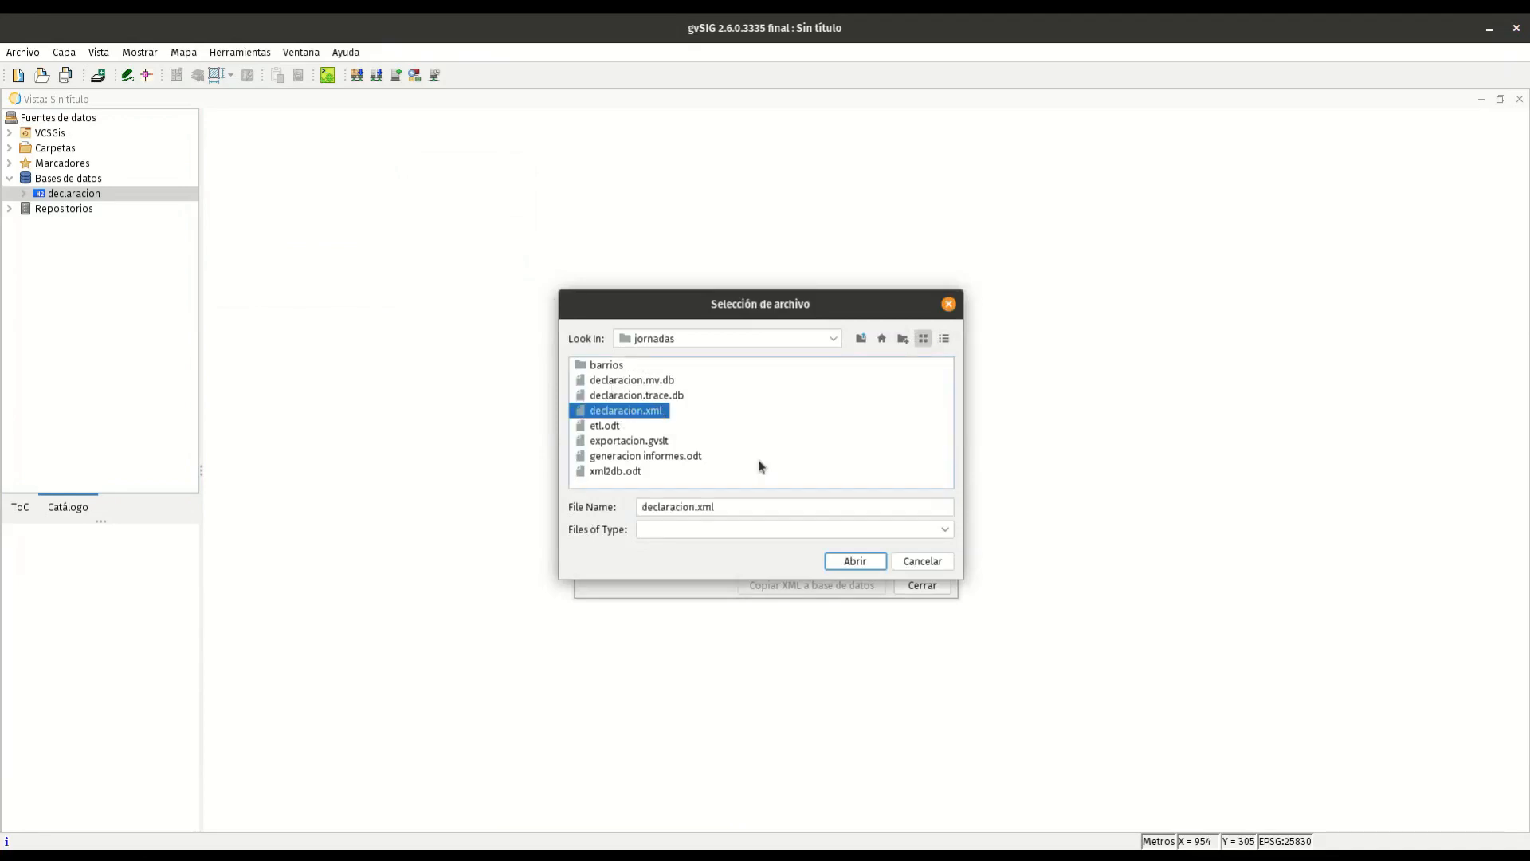
{"action": "left_click", "coordinate": [857, 567]}
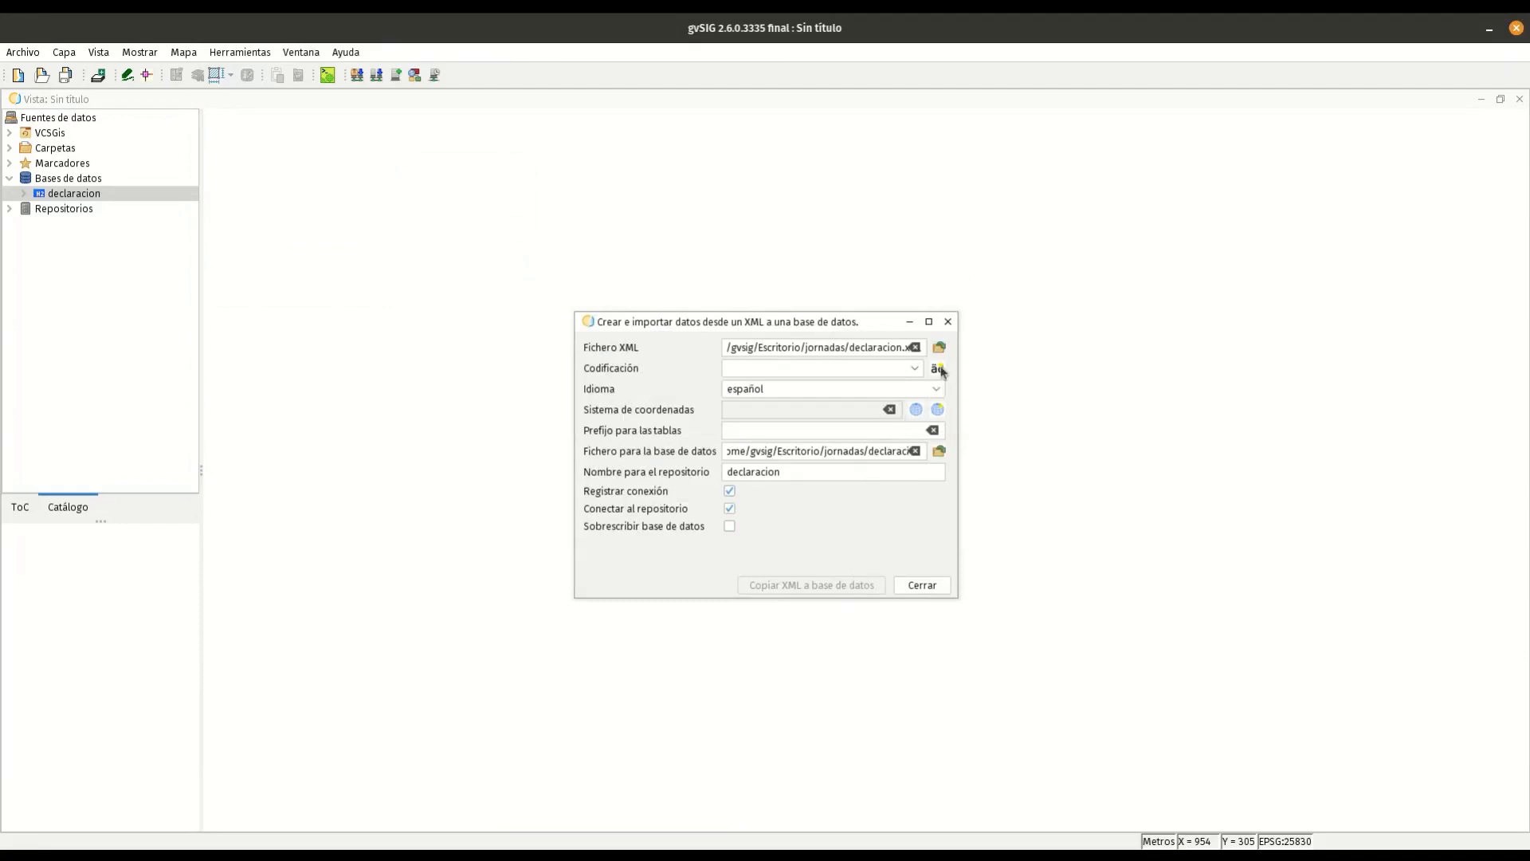
Detect the XML's encoding as ISO-8859-1 and set the coordinate system to EPSG:25830 (ETRS89 / UTM zone 30N)
{"action": "left_click", "coordinate": [907, 368]}
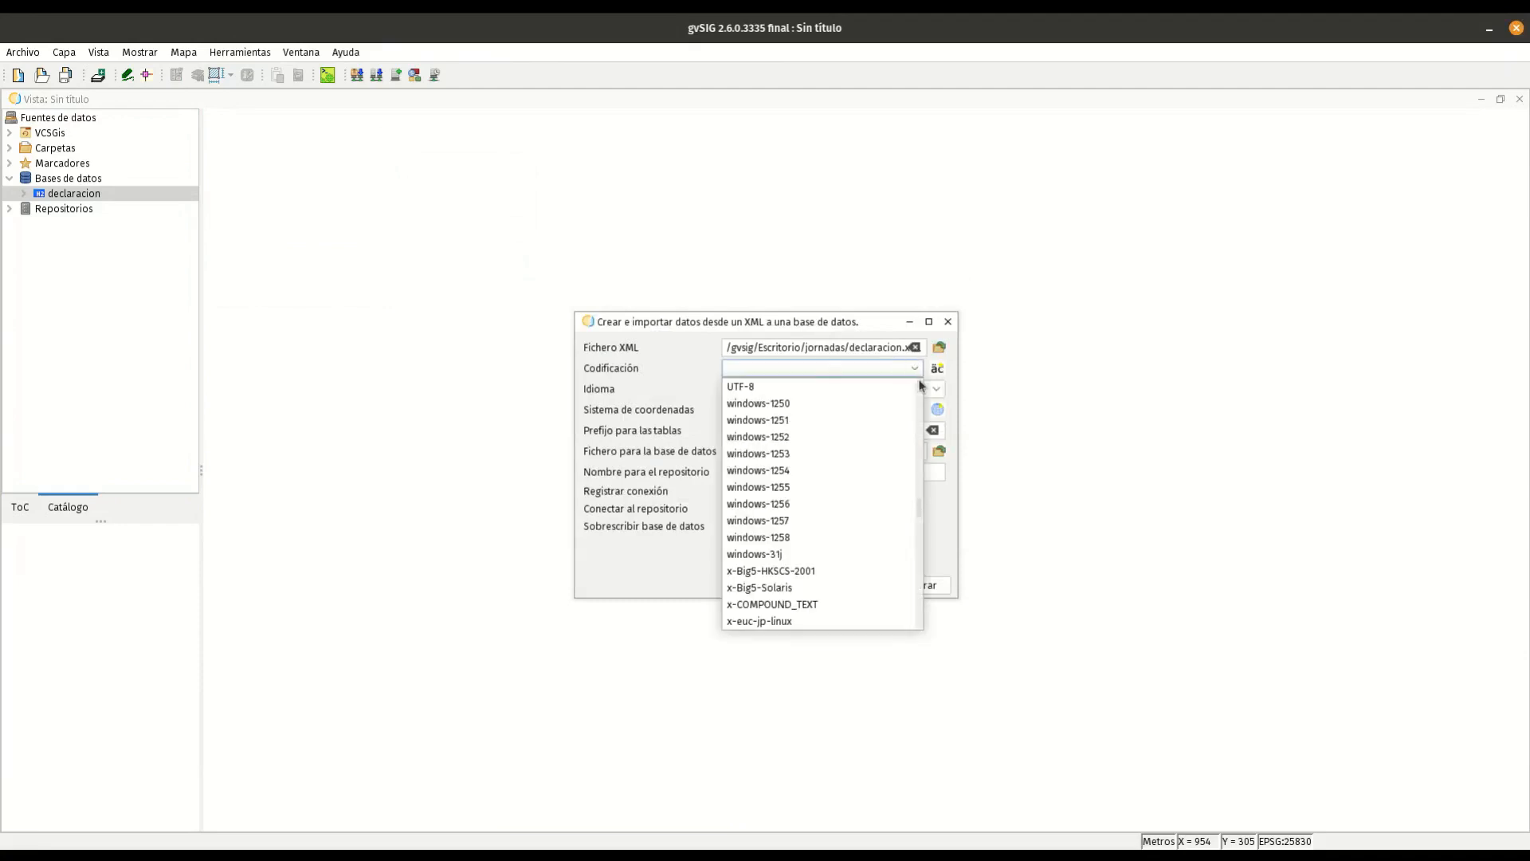
{"action": "left_click", "coordinate": [937, 369]}
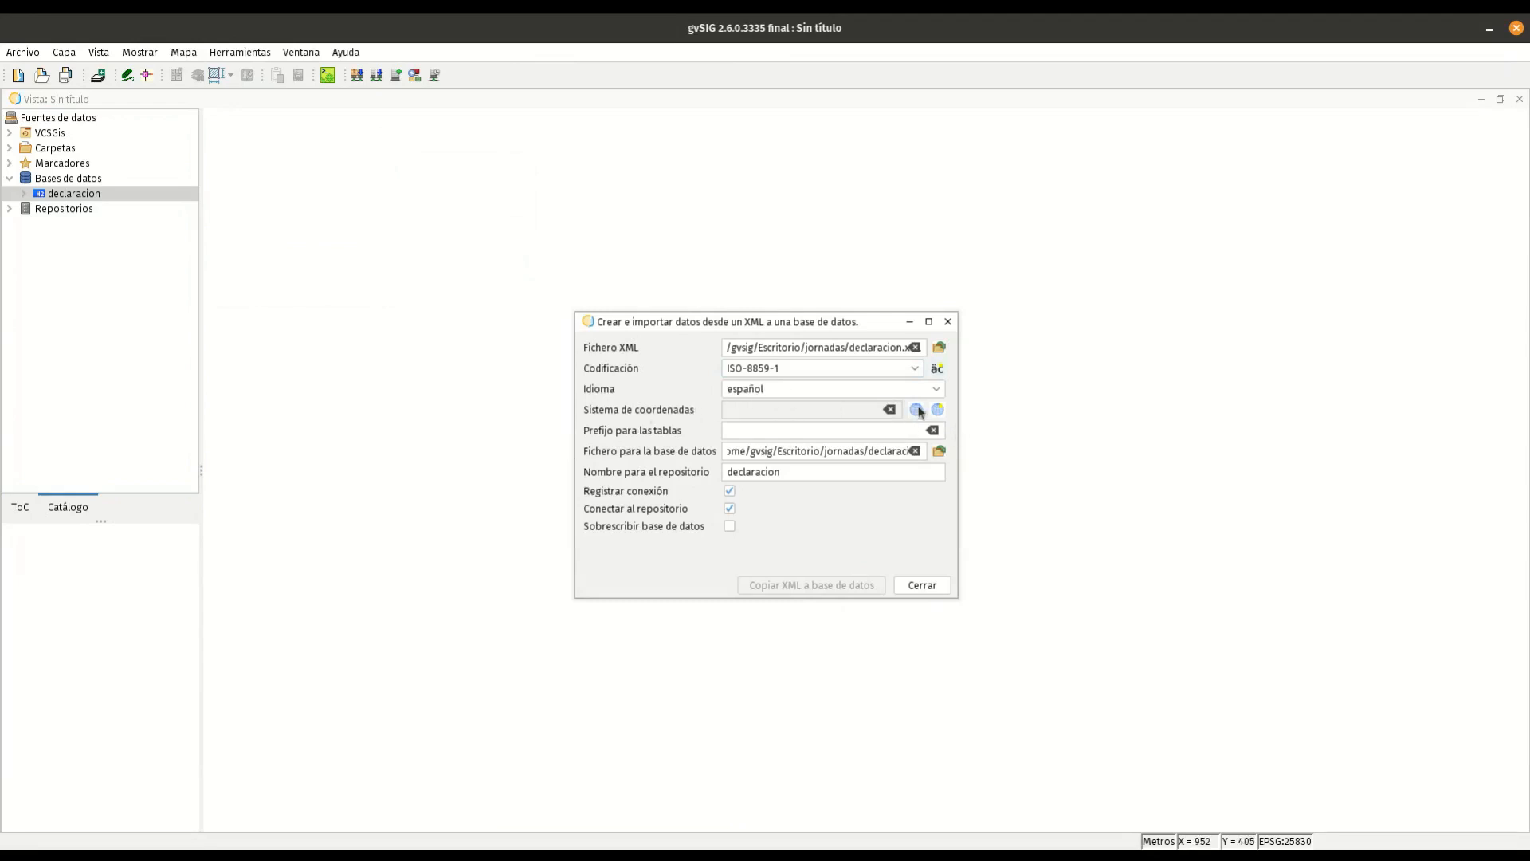
{"action": "left_click", "coordinate": [917, 409]}
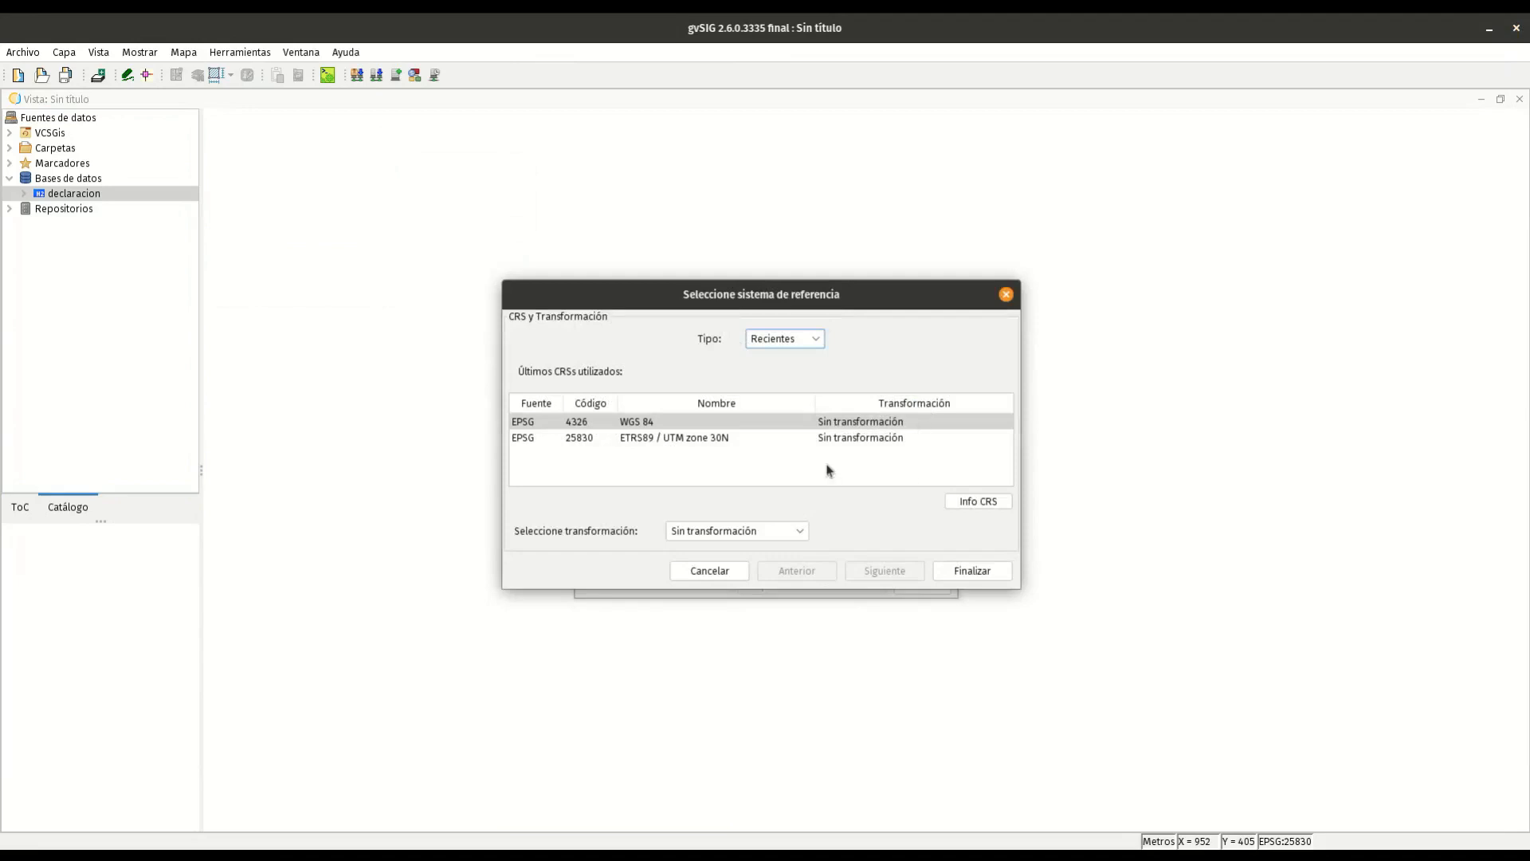
{"action": "left_click", "coordinate": [736, 442]}
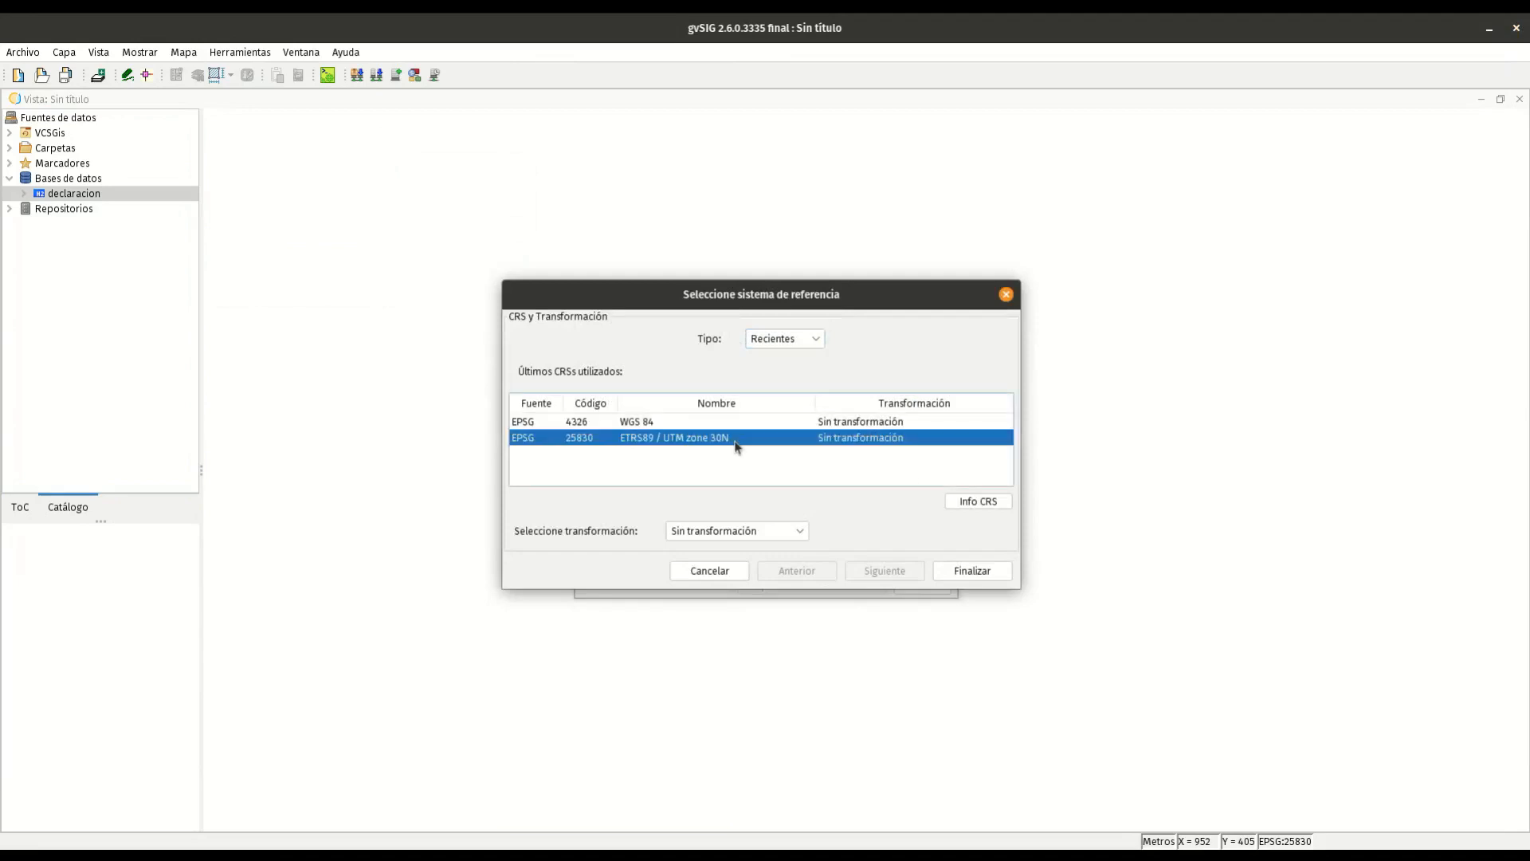
{"action": "left_click", "coordinate": [962, 570]}
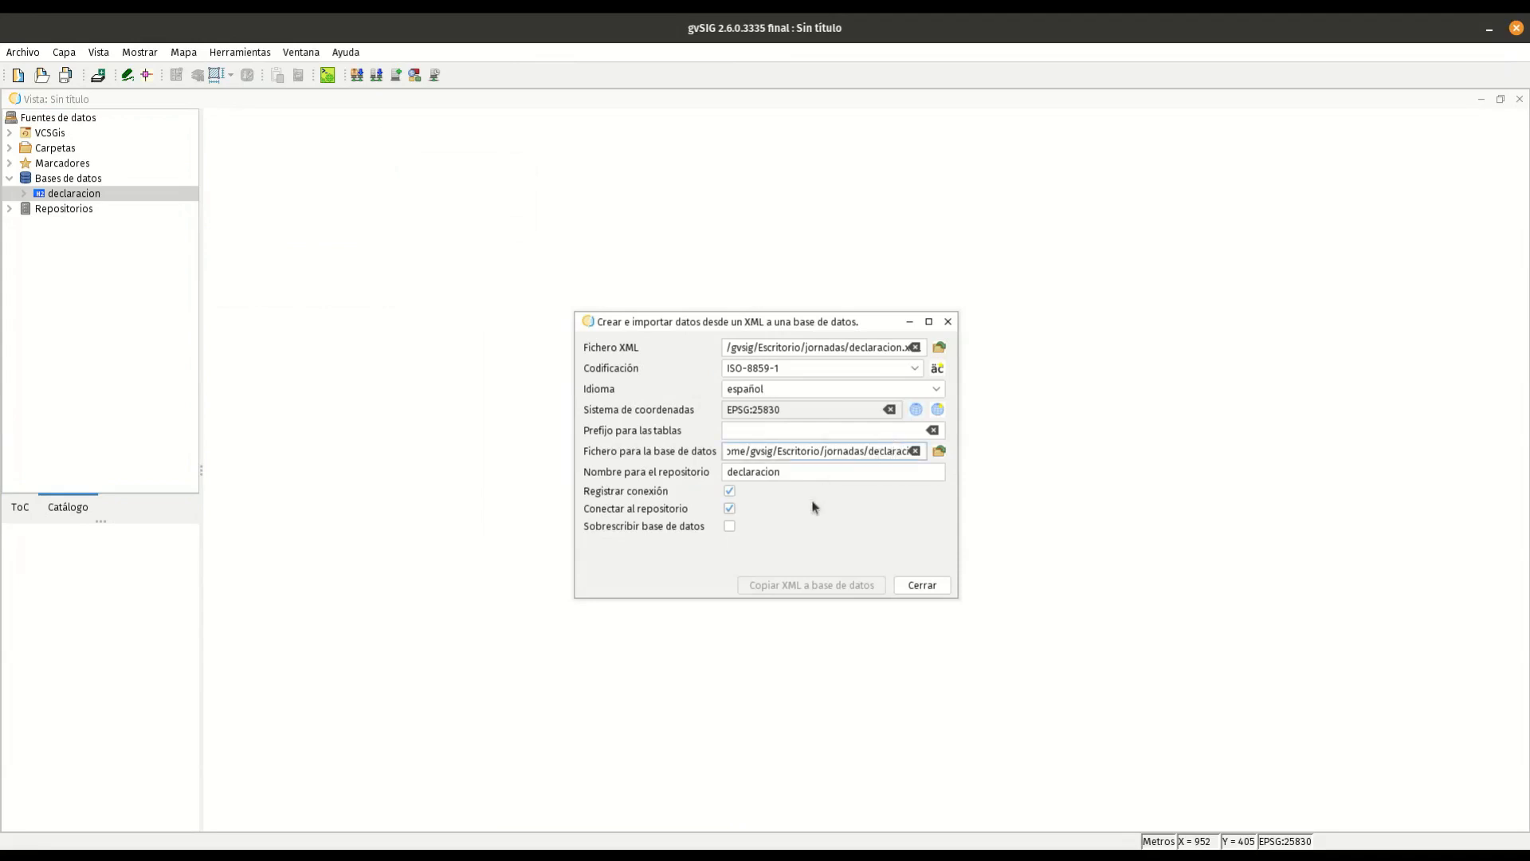
Name the repository declaracion_2 and set the database file to /home/gvsig/Escritorio/jornadas/declaracion_2
{"action": "left_click", "coordinate": [831, 475]}
{"action": "type", "text": "_2"}
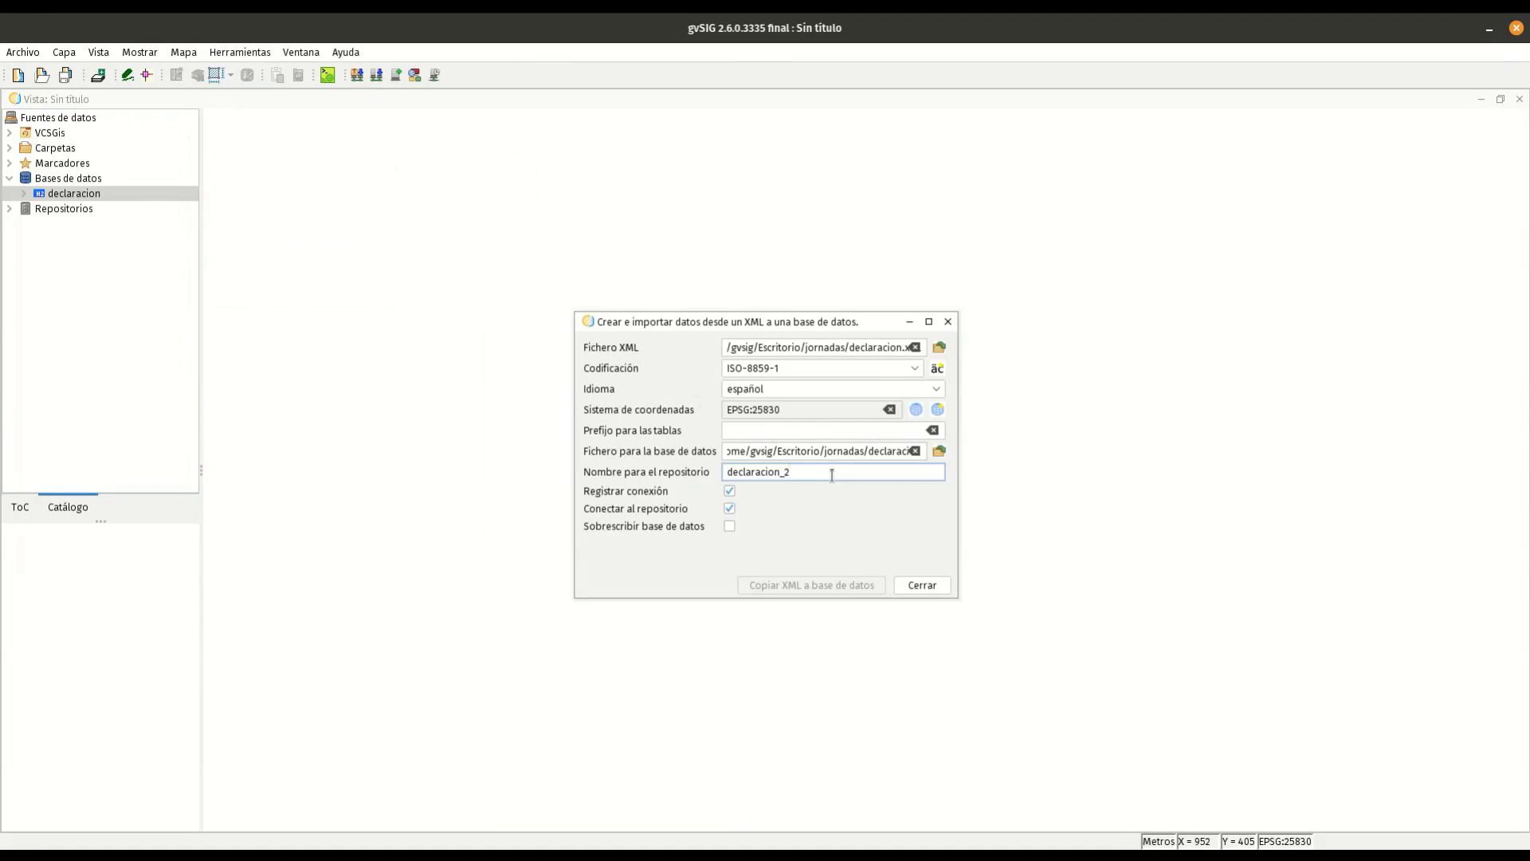
{"action": "double_click", "coordinate": [885, 451]}
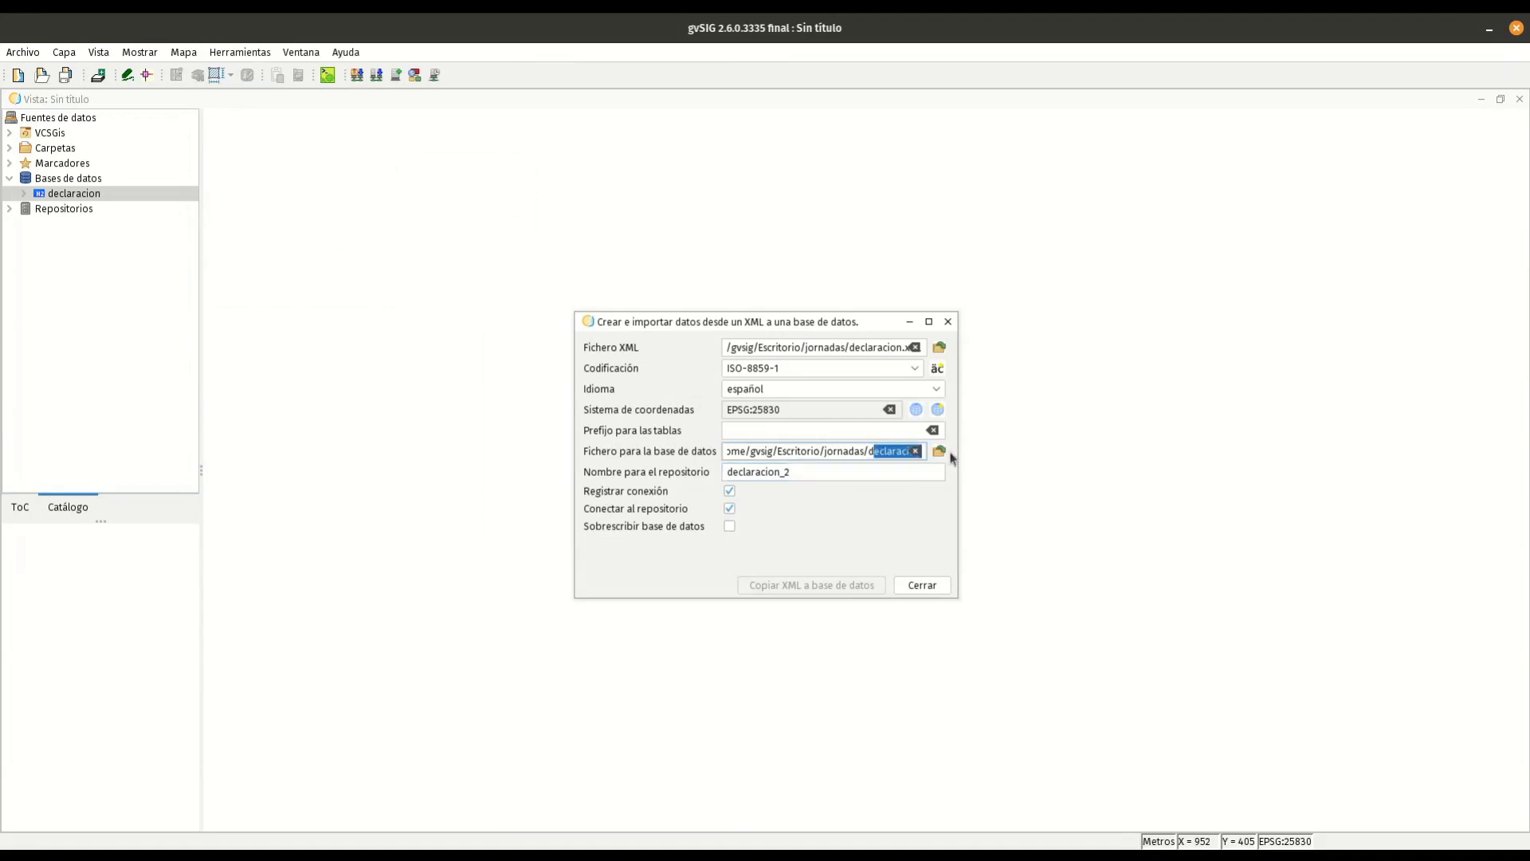
{"action": "left_click", "coordinate": [901, 452]}
{"action": "type", "text": "2"}
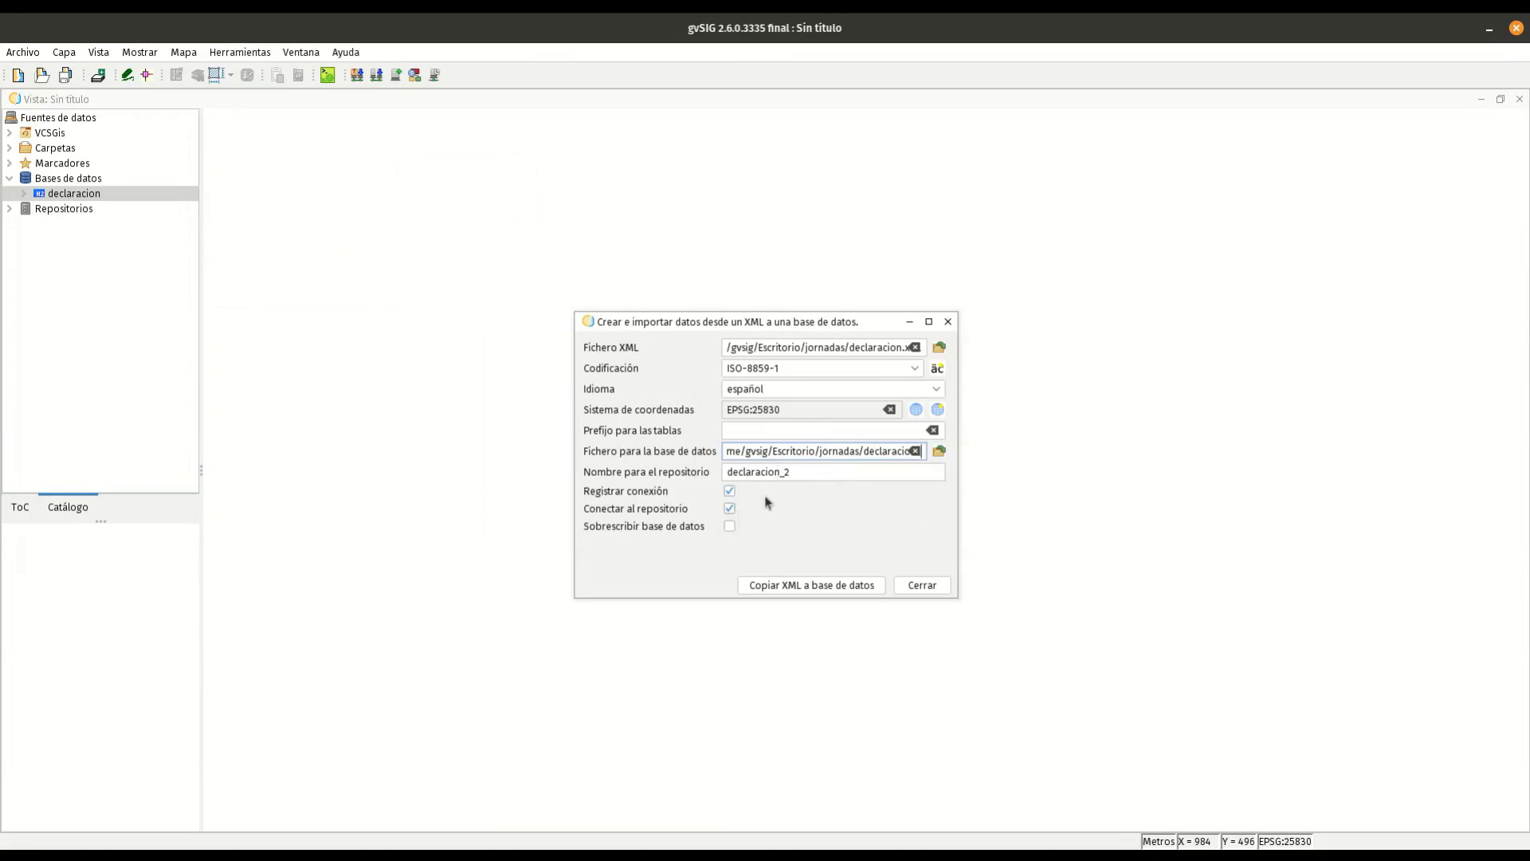
{"action": "left_click_drag", "start_coordinate": [959, 365], "coordinate": [1130, 382]}
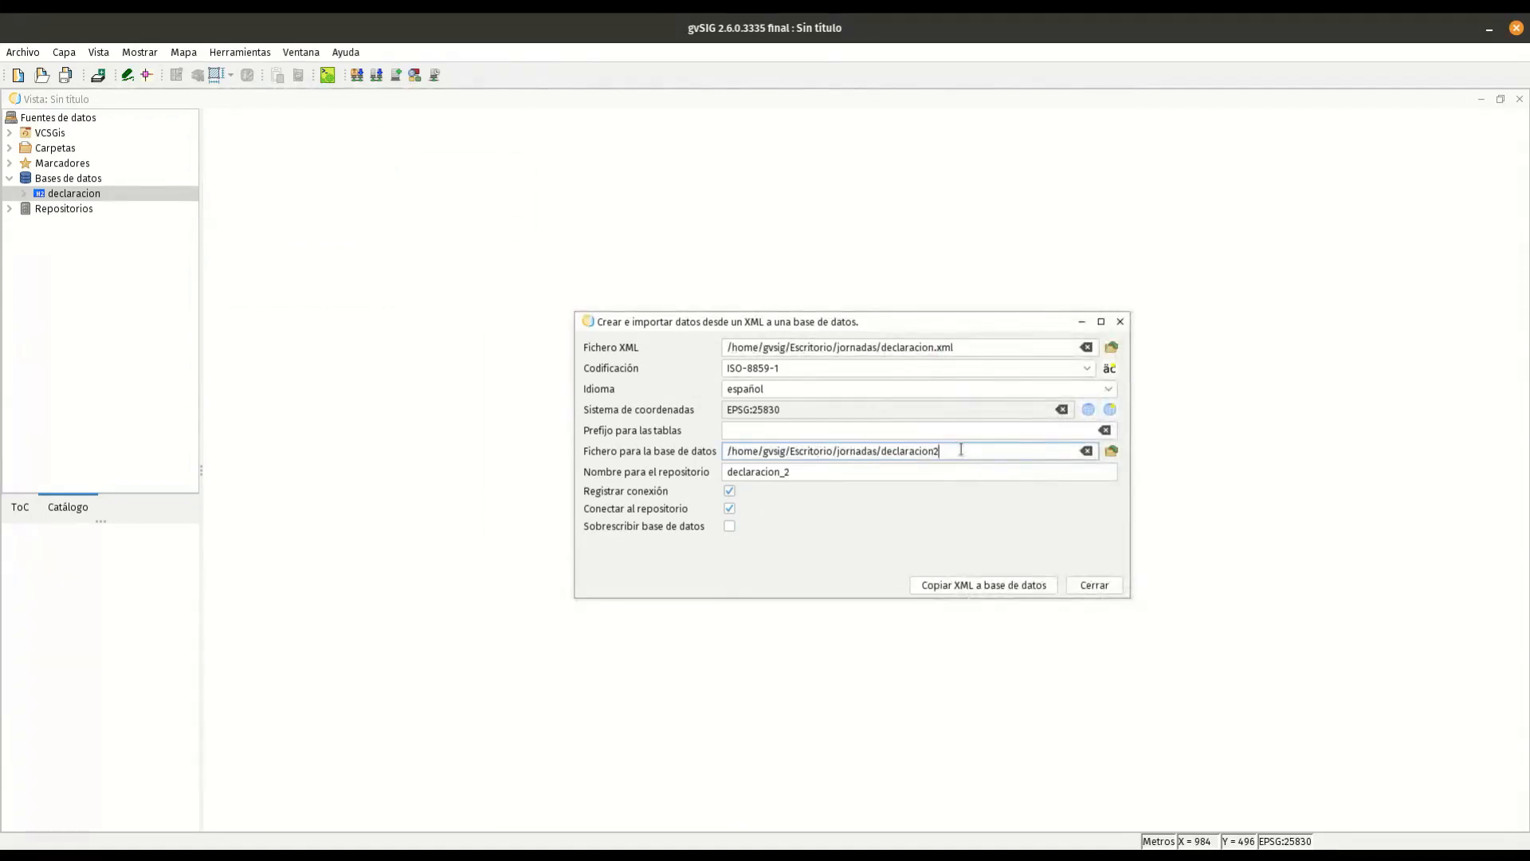
{"action": "type", "text": "_"}
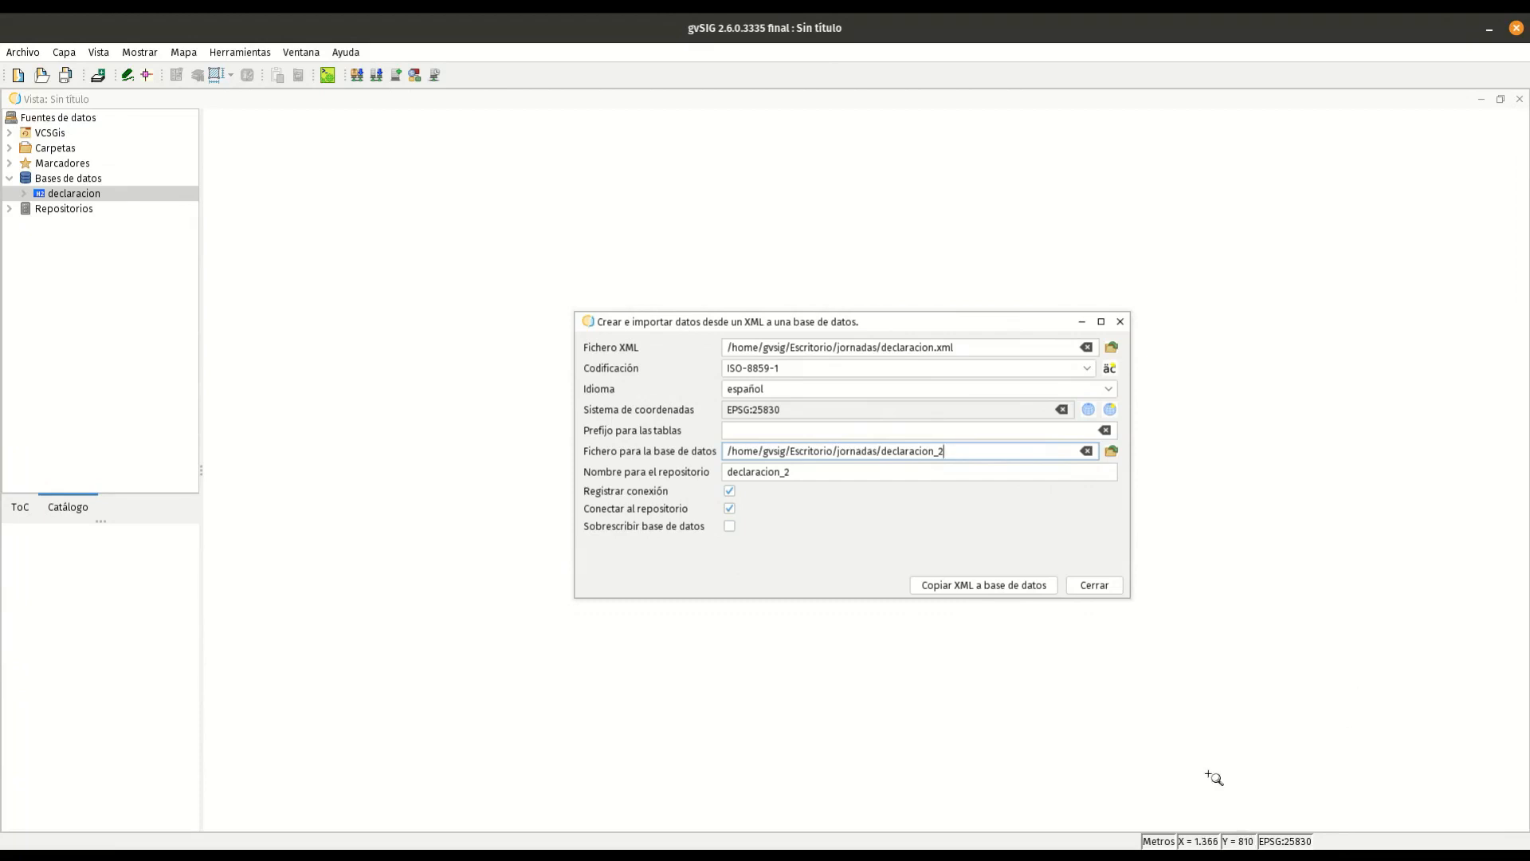
Copy the XML to the database, agreeing to connect to the repository despite the coinciding table names, and close the copy tool
{"action": "left_click", "coordinate": [982, 581]}
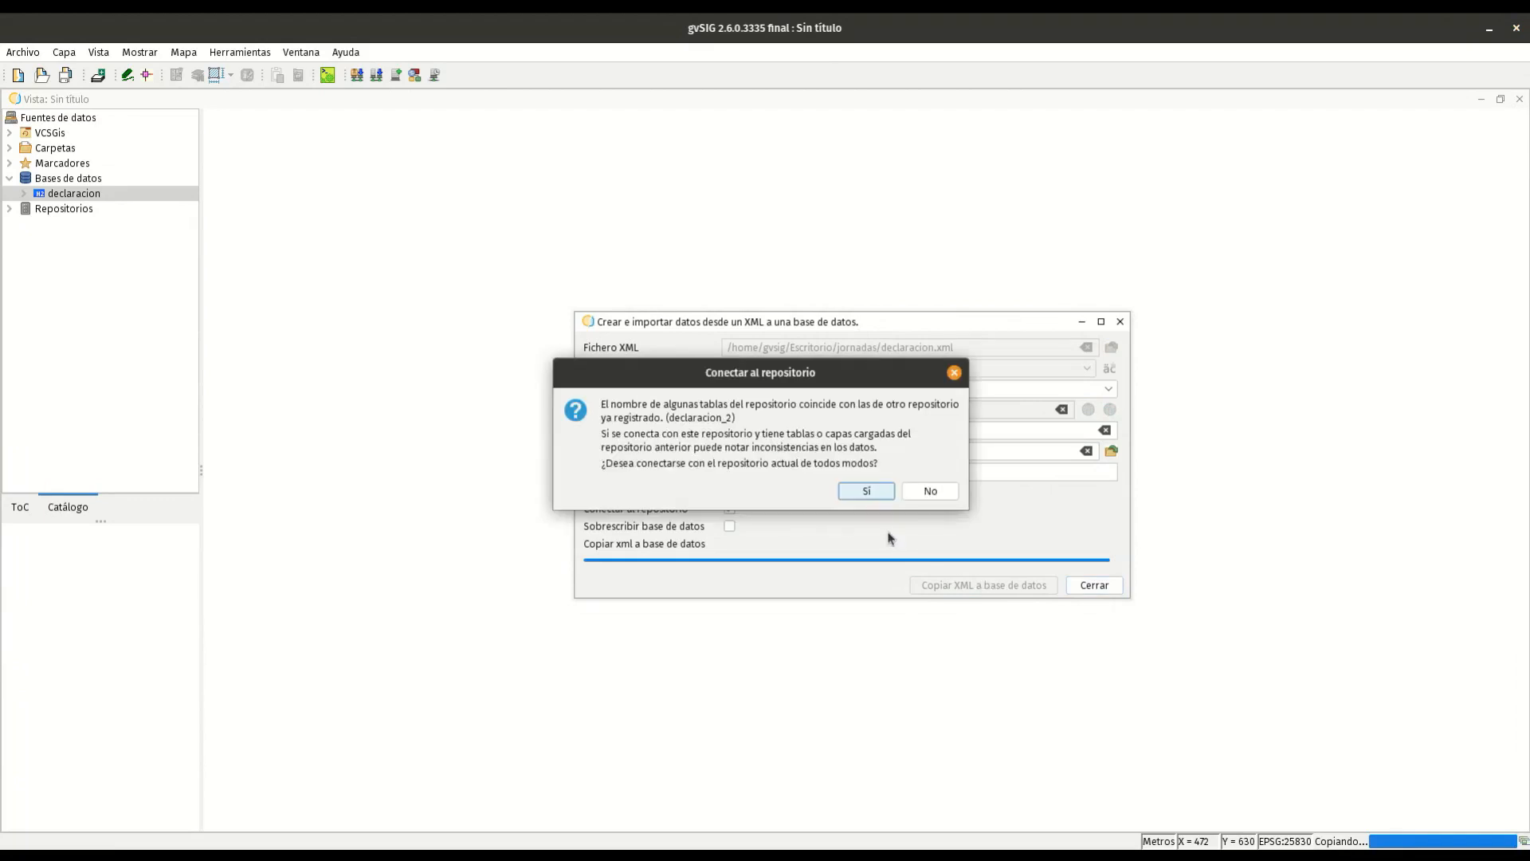
{"action": "left_click", "coordinate": [882, 489]}
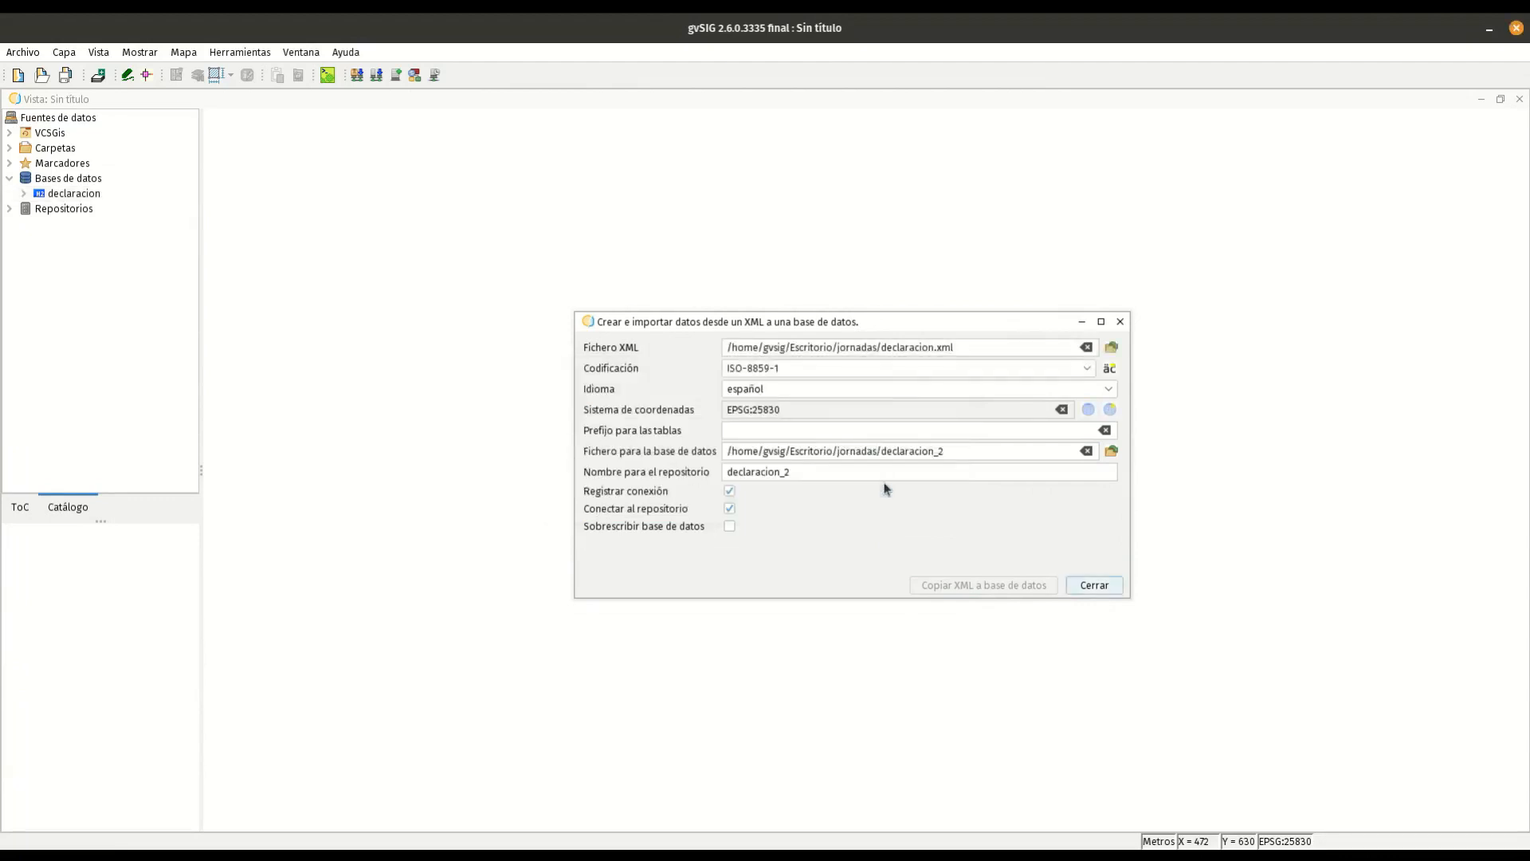
{"action": "left_click", "coordinate": [1104, 587]}
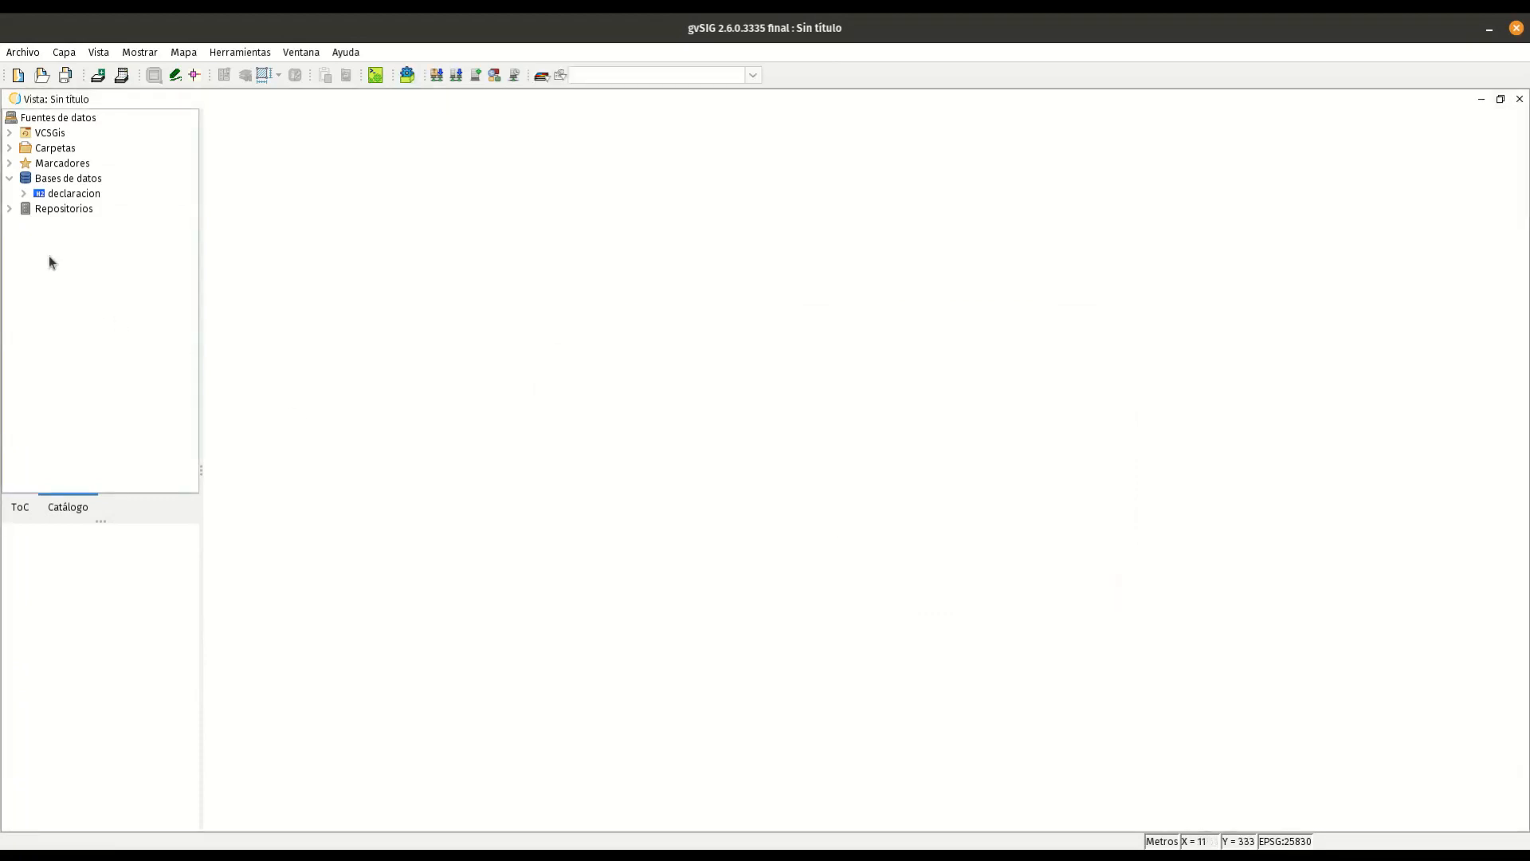
Refresh the list of databases in the catalogue and expand declaracion_2 to show its tables
{"action": "right_click", "coordinate": [67, 172]}
{"action": "left_click", "coordinate": [88, 203]}
{"action": "left_click", "coordinate": [70, 211]}
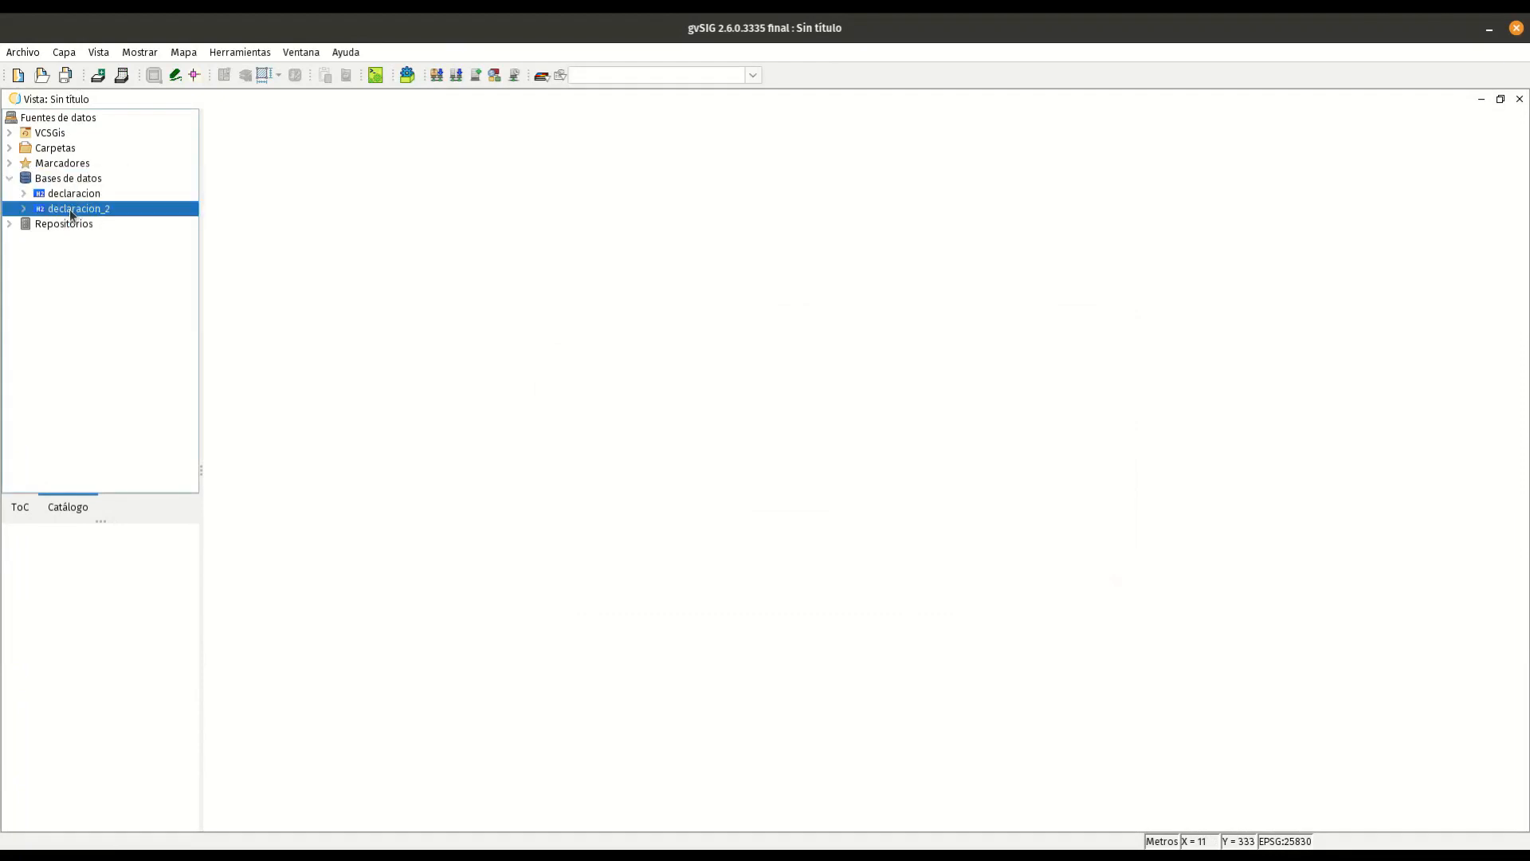
{"action": "left_click", "coordinate": [23, 209]}
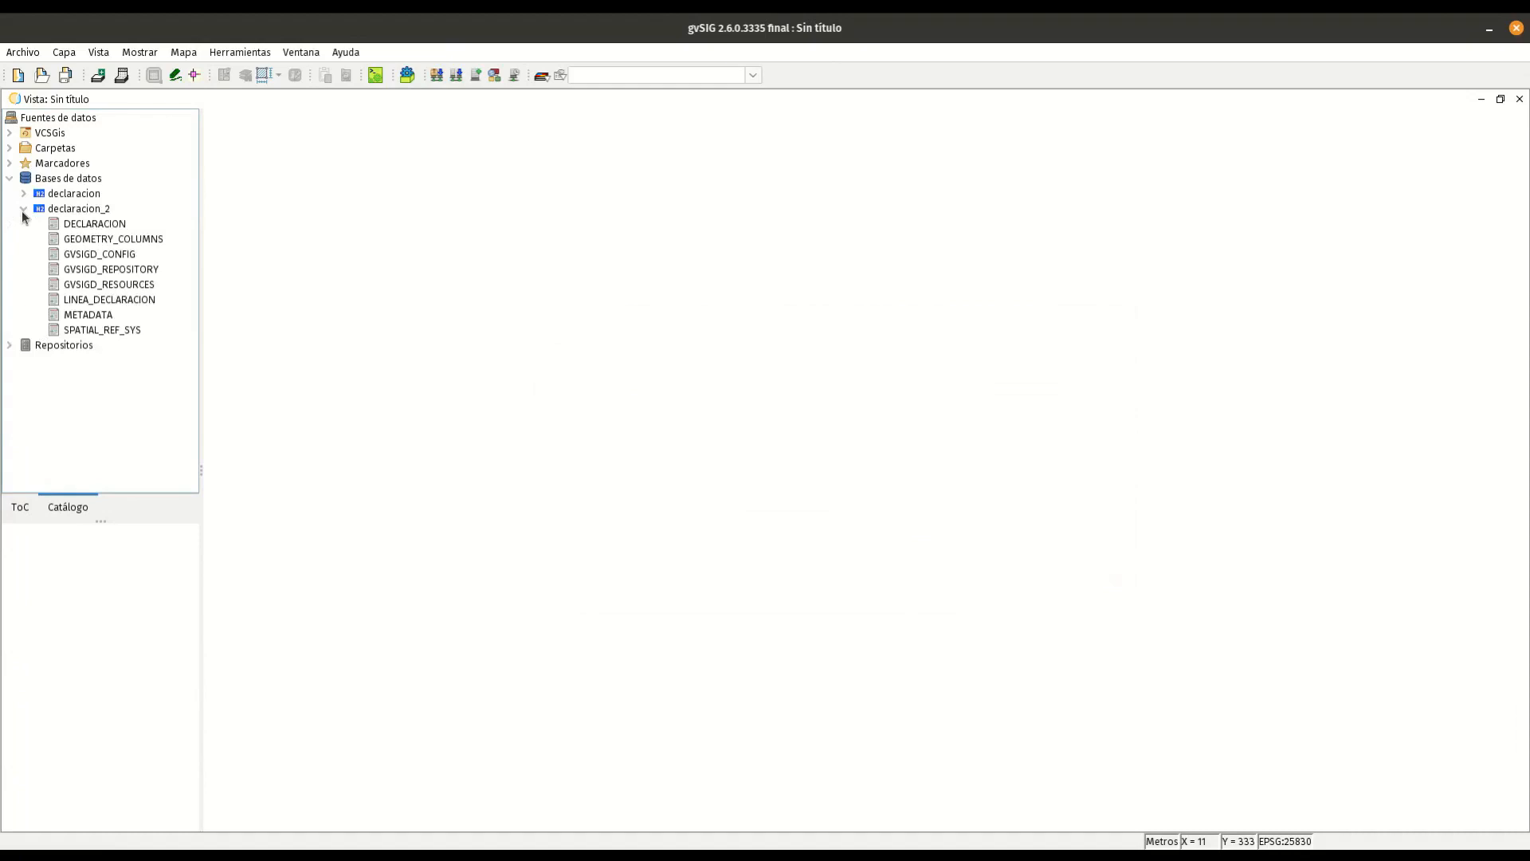
View the GVSIGD_CONFIG records of declaracion_2 in table form and close the table
{"action": "right_click", "coordinate": [99, 253]}
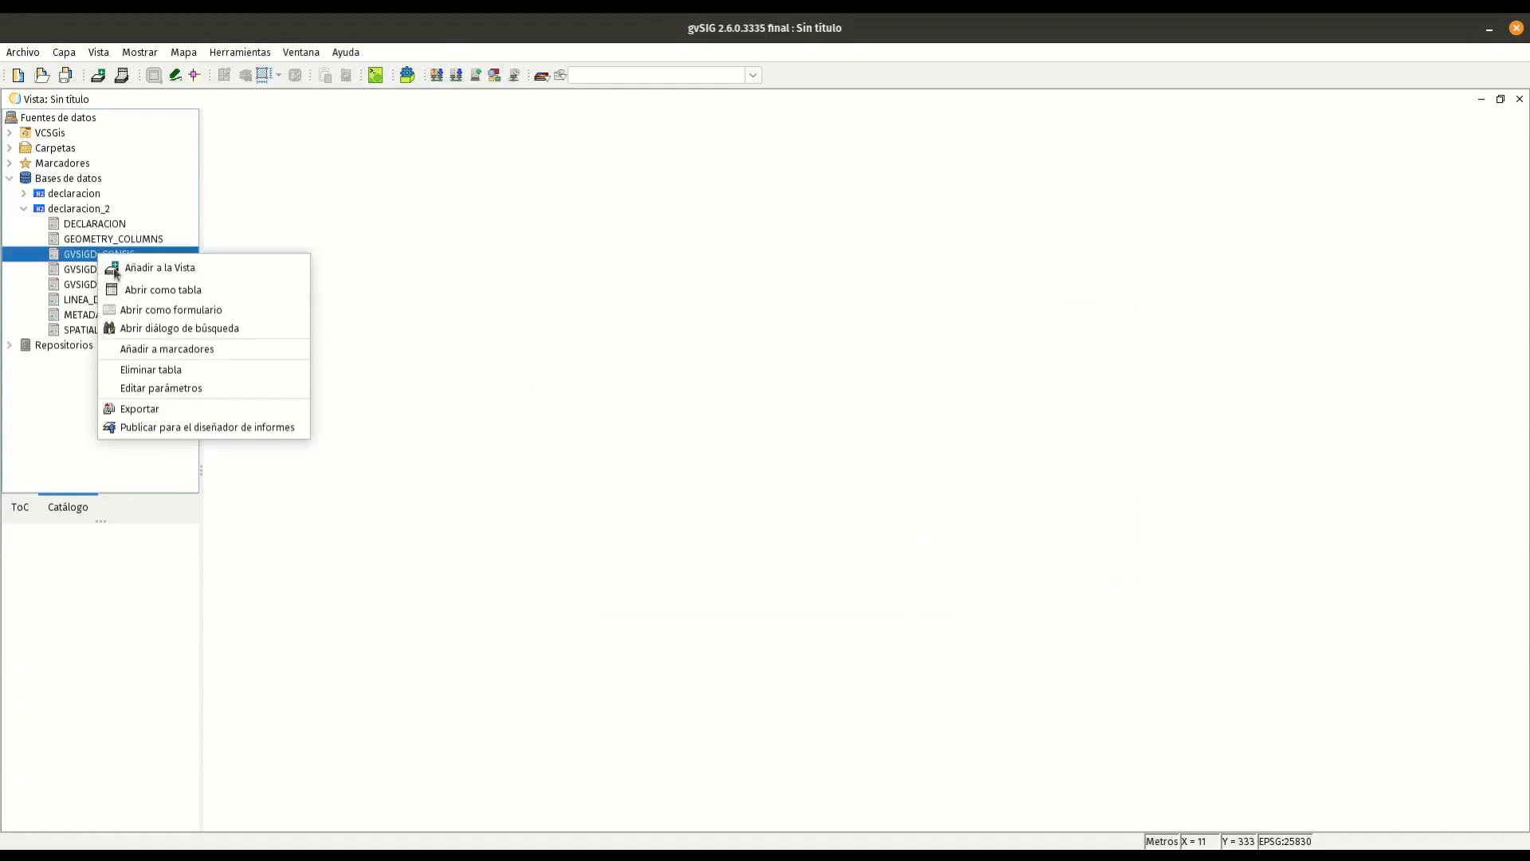
{"action": "left_click", "coordinate": [200, 290]}
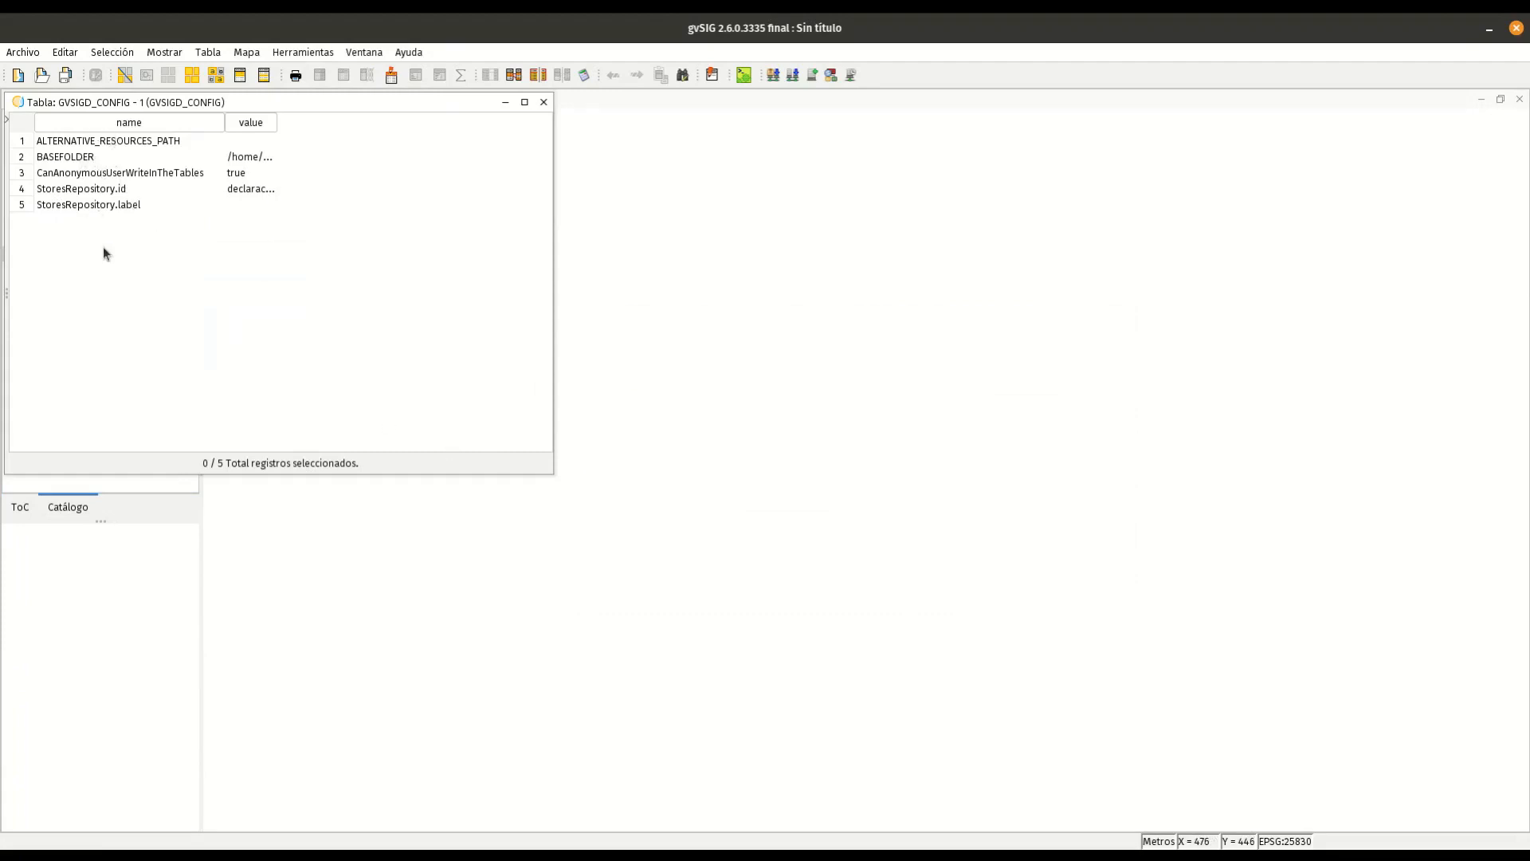
{"action": "left_click", "coordinate": [544, 102]}
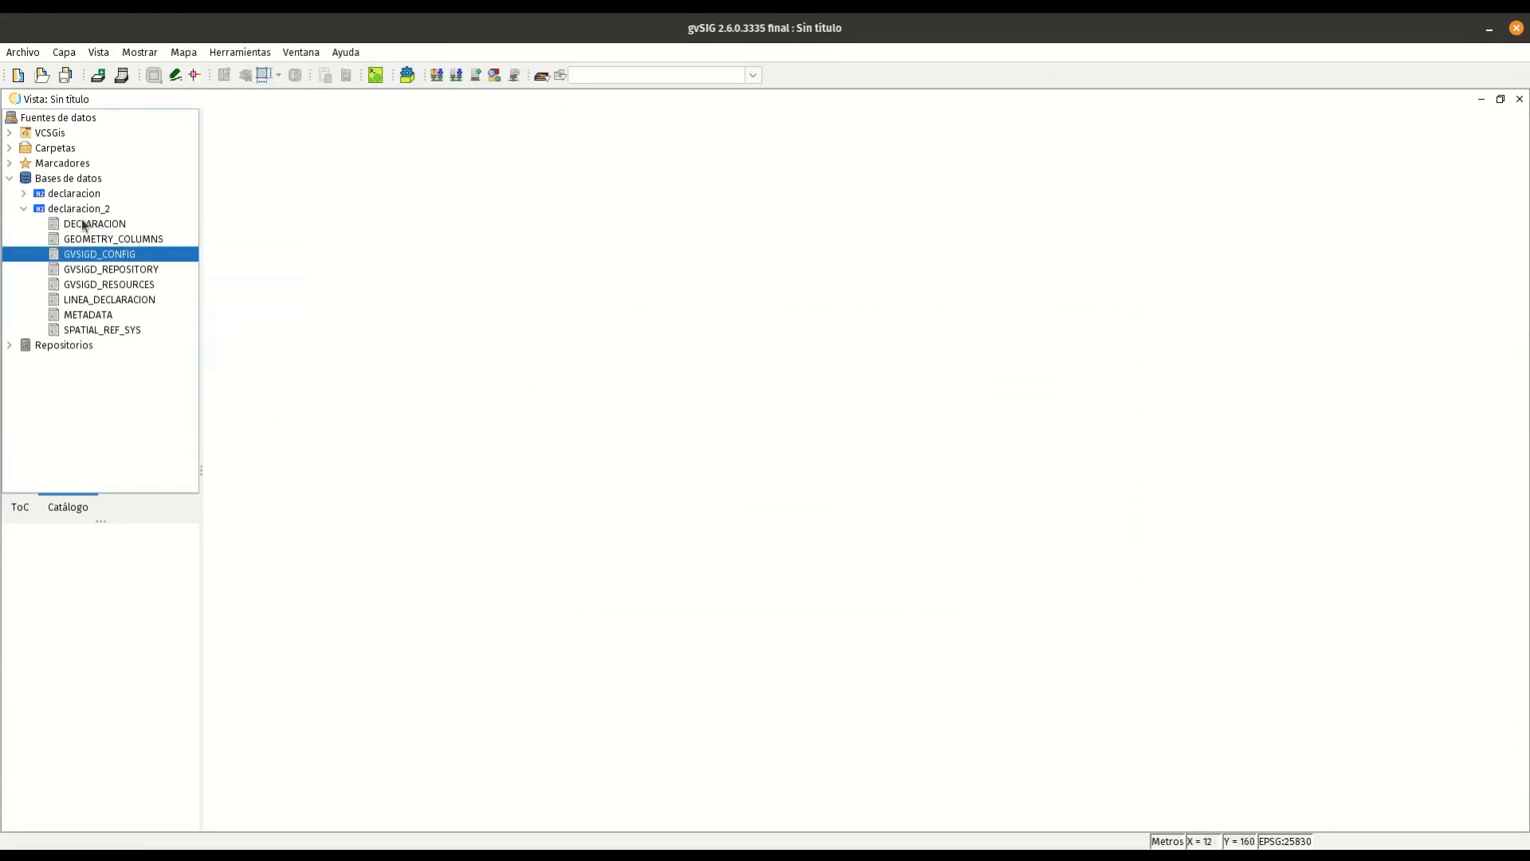
Open the Xml2db tool for importing XML data into an existing database, review its fields, and close it without importing
{"action": "left_click", "coordinate": [255, 52]}
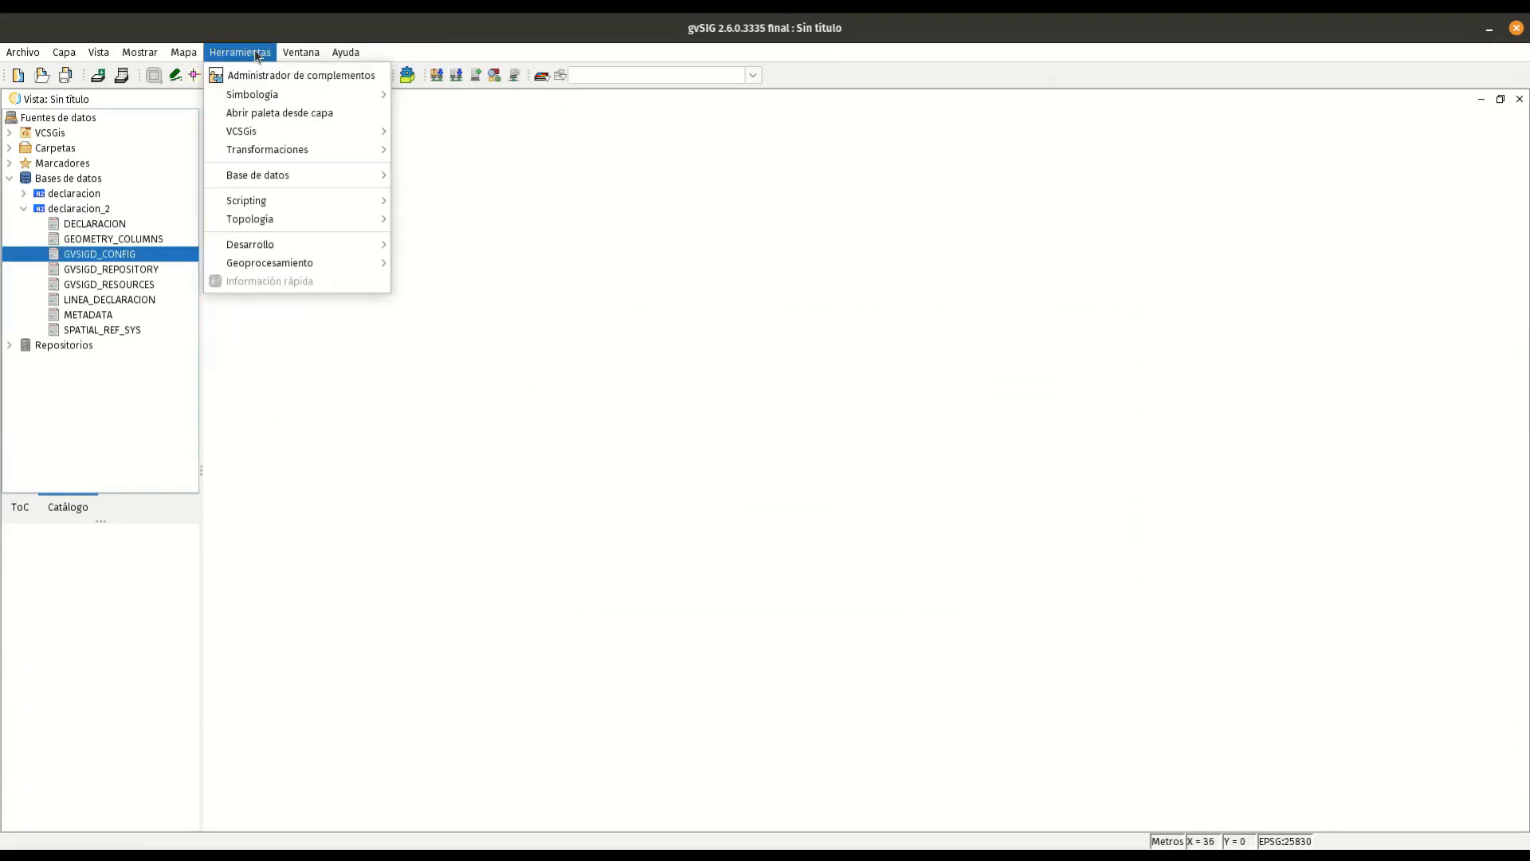
{"action": "mouse_move", "coordinate": [292, 176]}
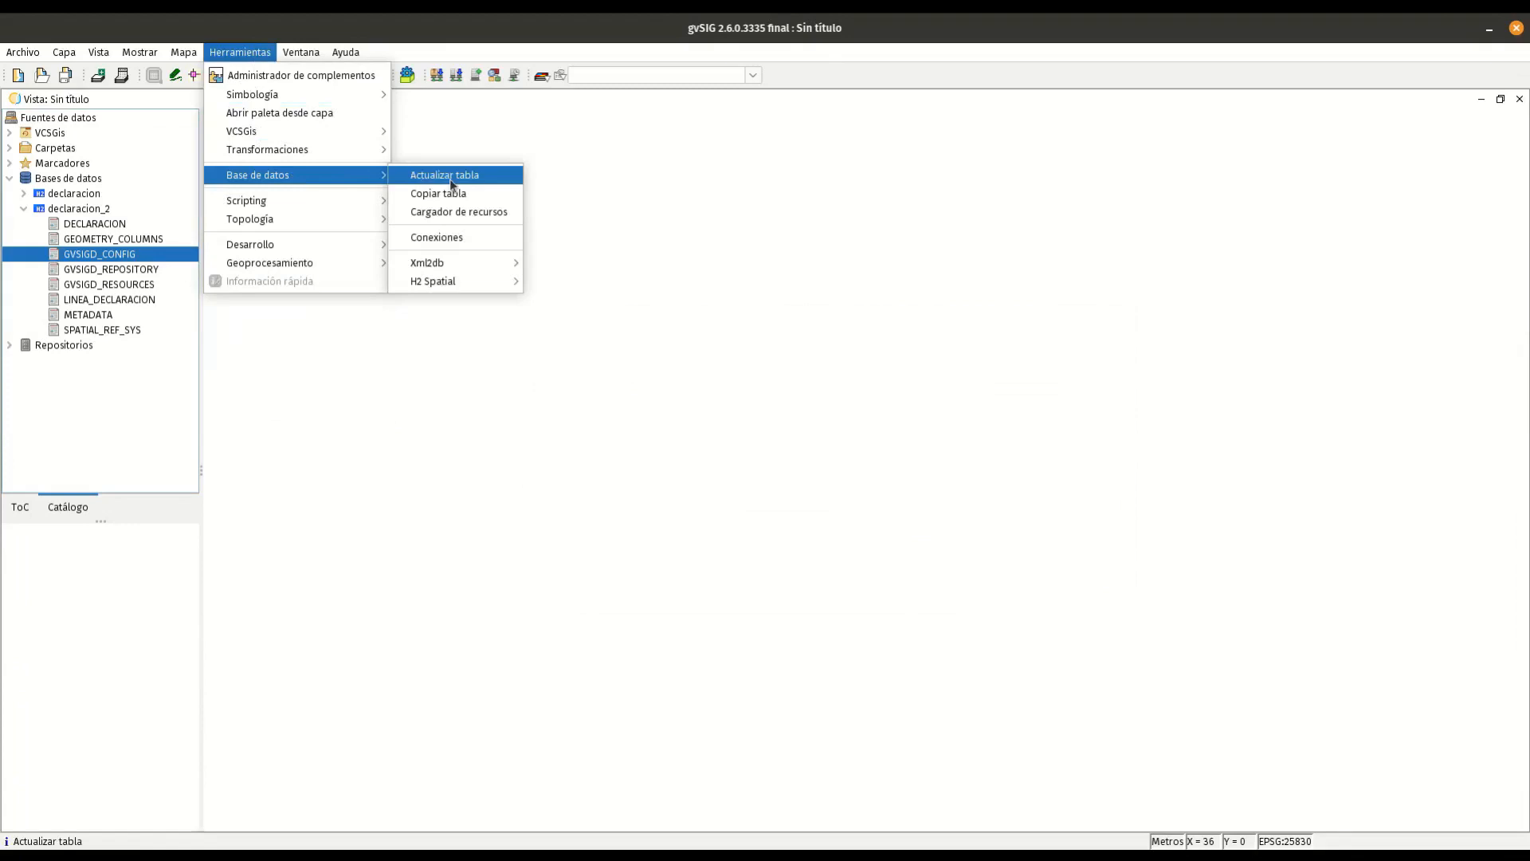
{"action": "mouse_move", "coordinate": [513, 264]}
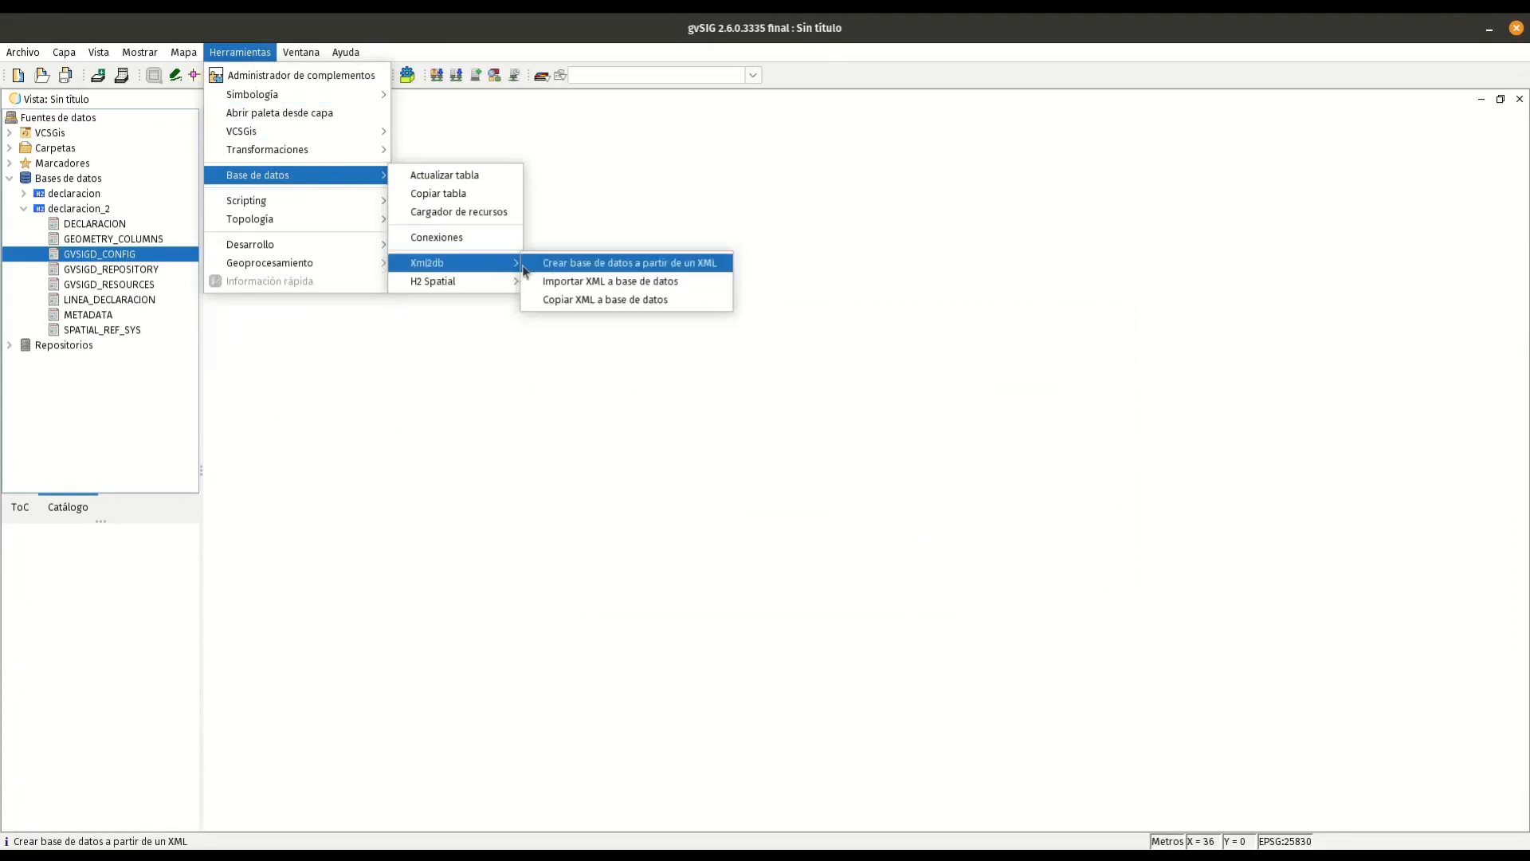
{"action": "left_click", "coordinate": [604, 284]}
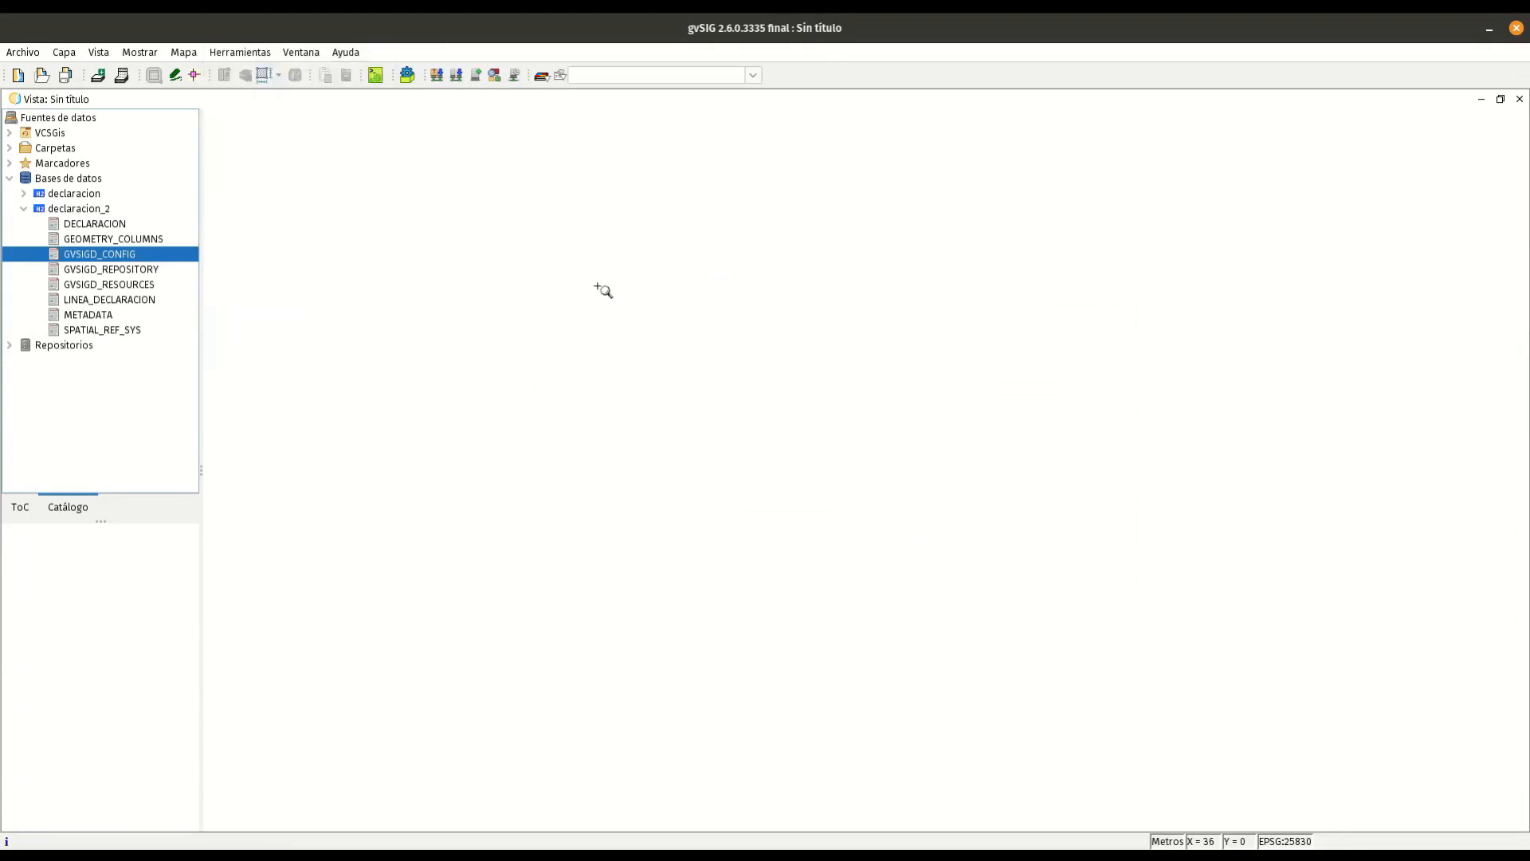
{"action": "left_click", "coordinate": [240, 51]}
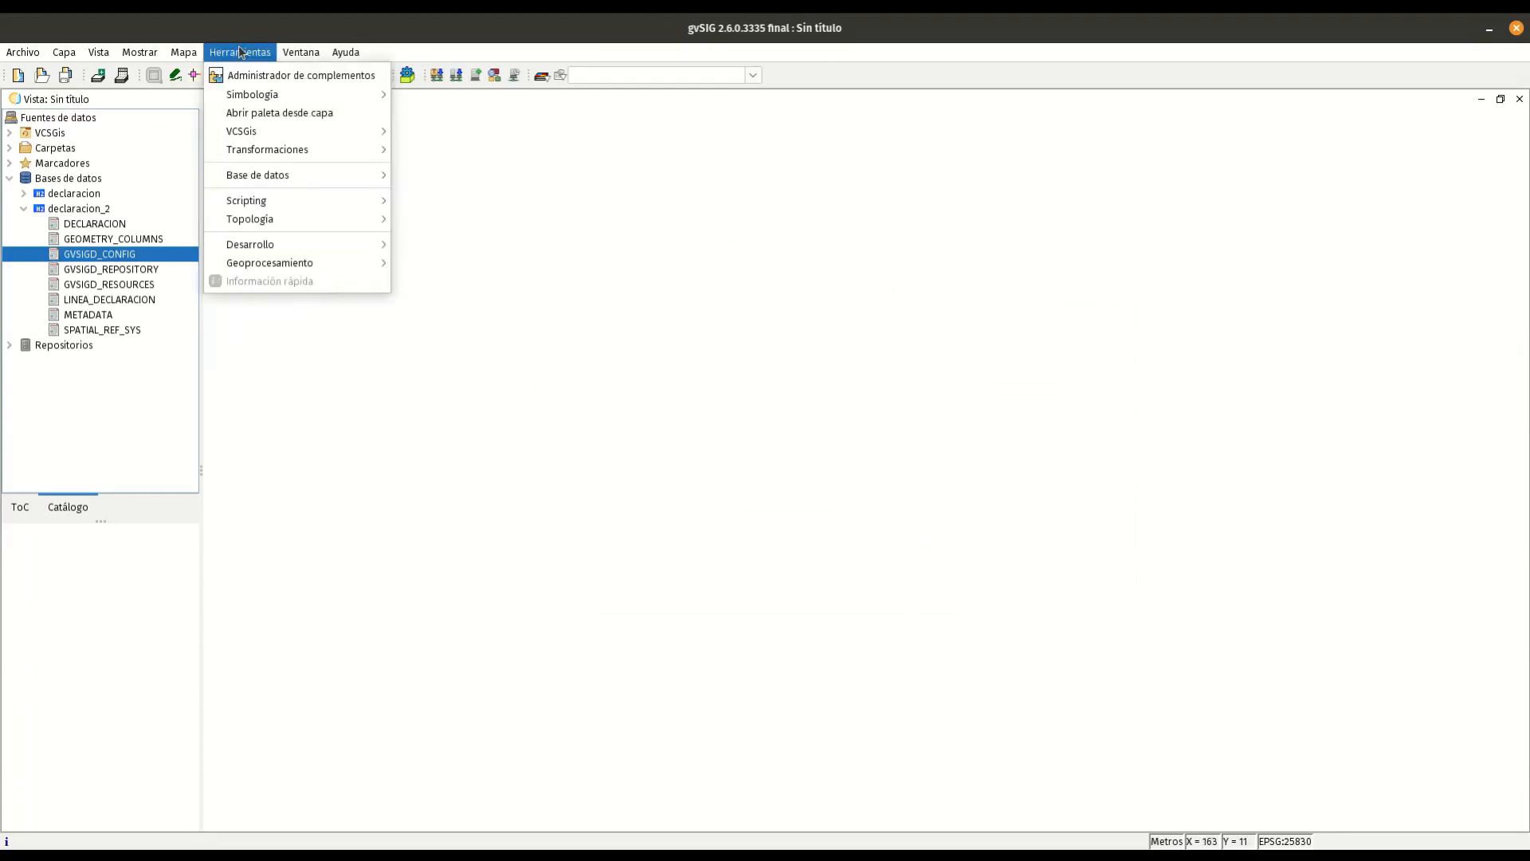
{"action": "mouse_move", "coordinate": [363, 174]}
{"action": "mouse_move", "coordinate": [478, 262]}
{"action": "left_click", "coordinate": [626, 281]}
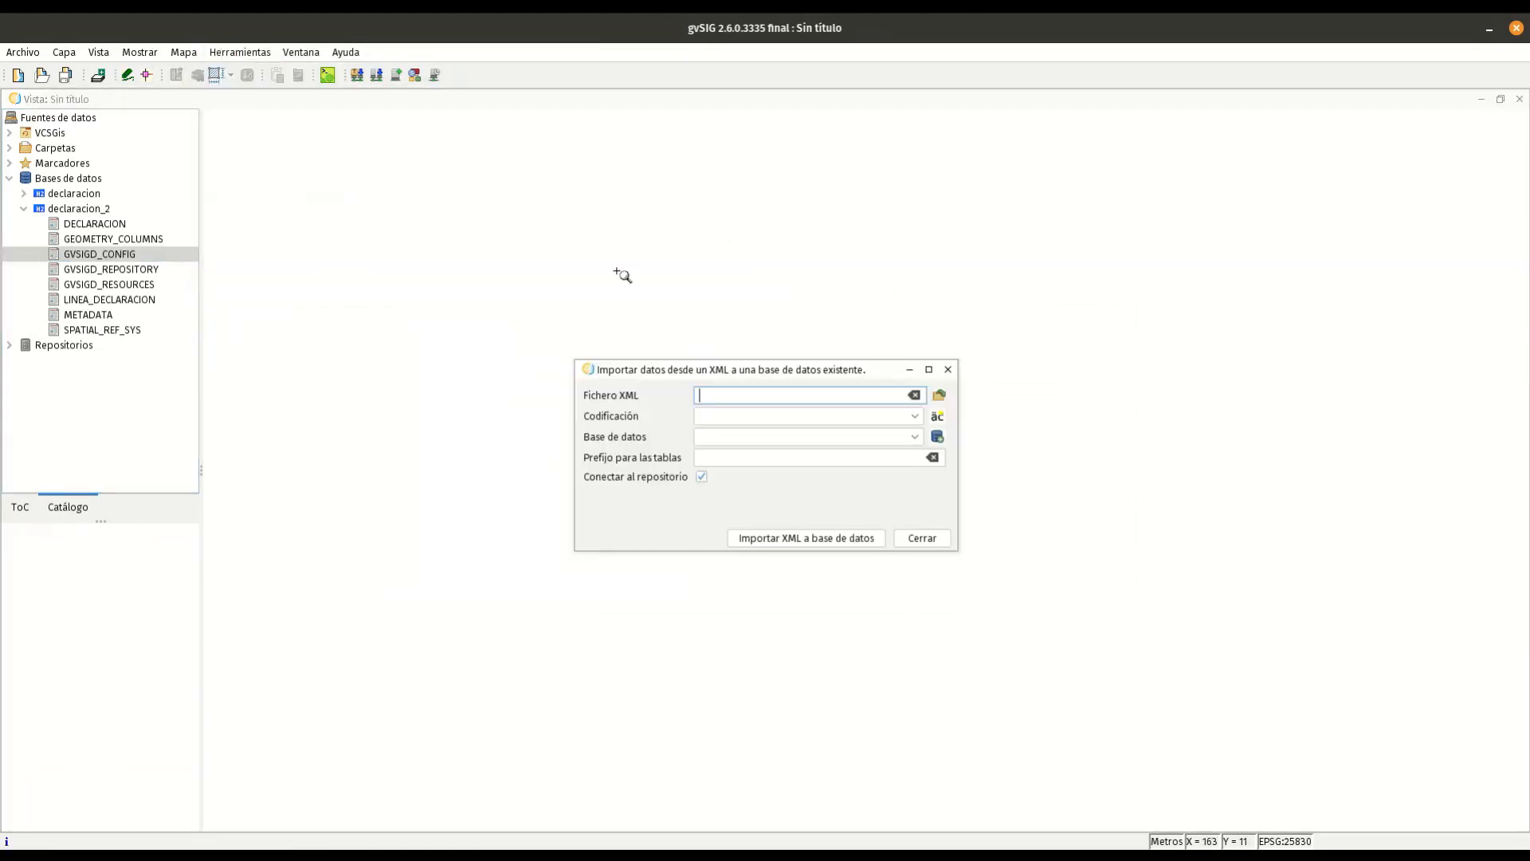
{"action": "left_click", "coordinate": [947, 371]}
Open the Xml2db tool for creating a database from an XML and show the available database modes
{"action": "left_click", "coordinate": [253, 53]}
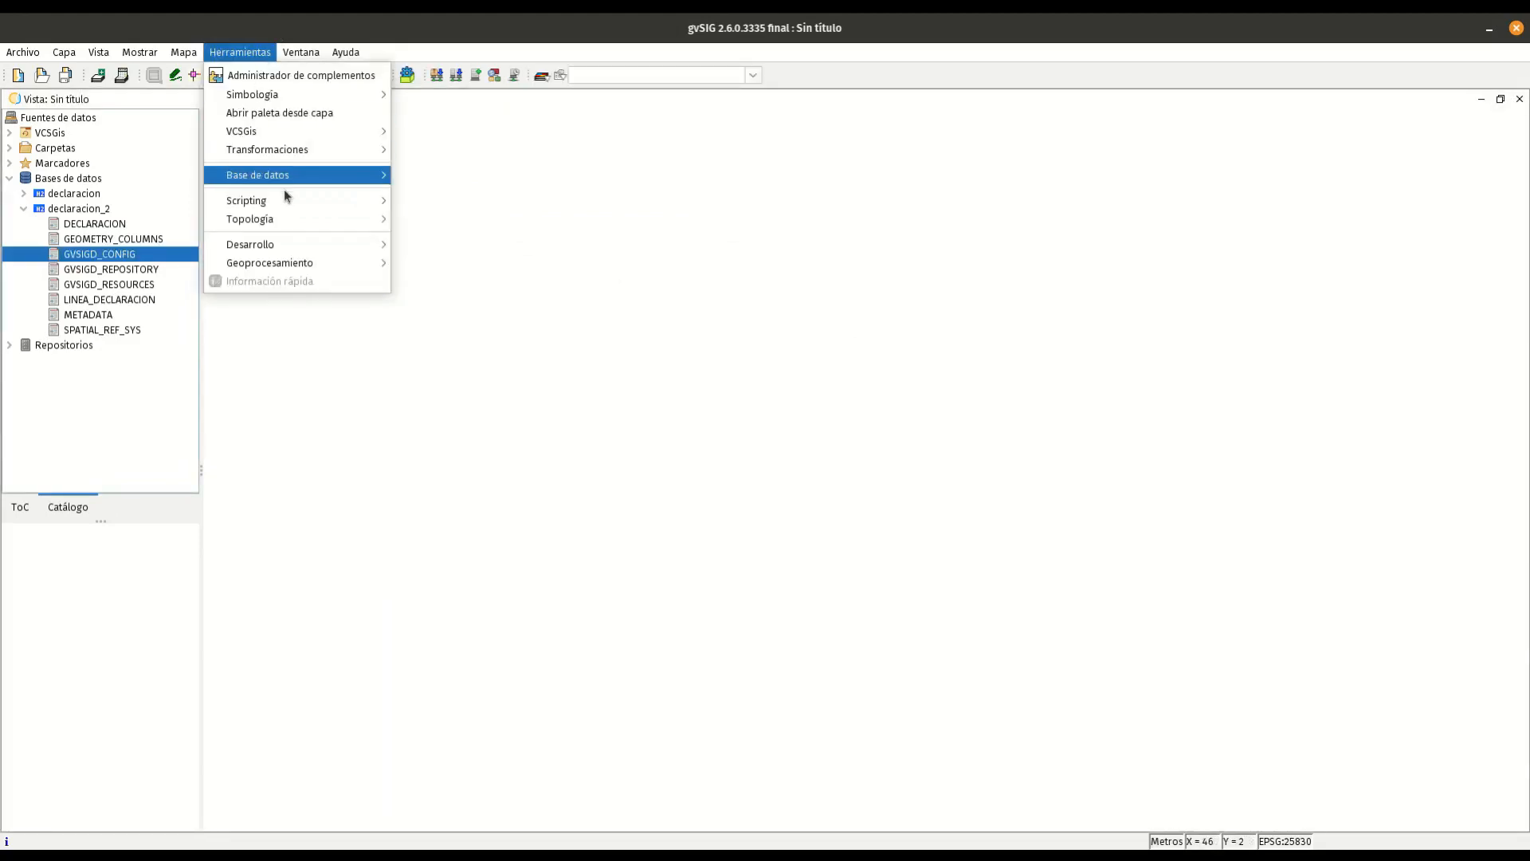
{"action": "mouse_move", "coordinate": [288, 185]}
{"action": "mouse_move", "coordinate": [478, 263]}
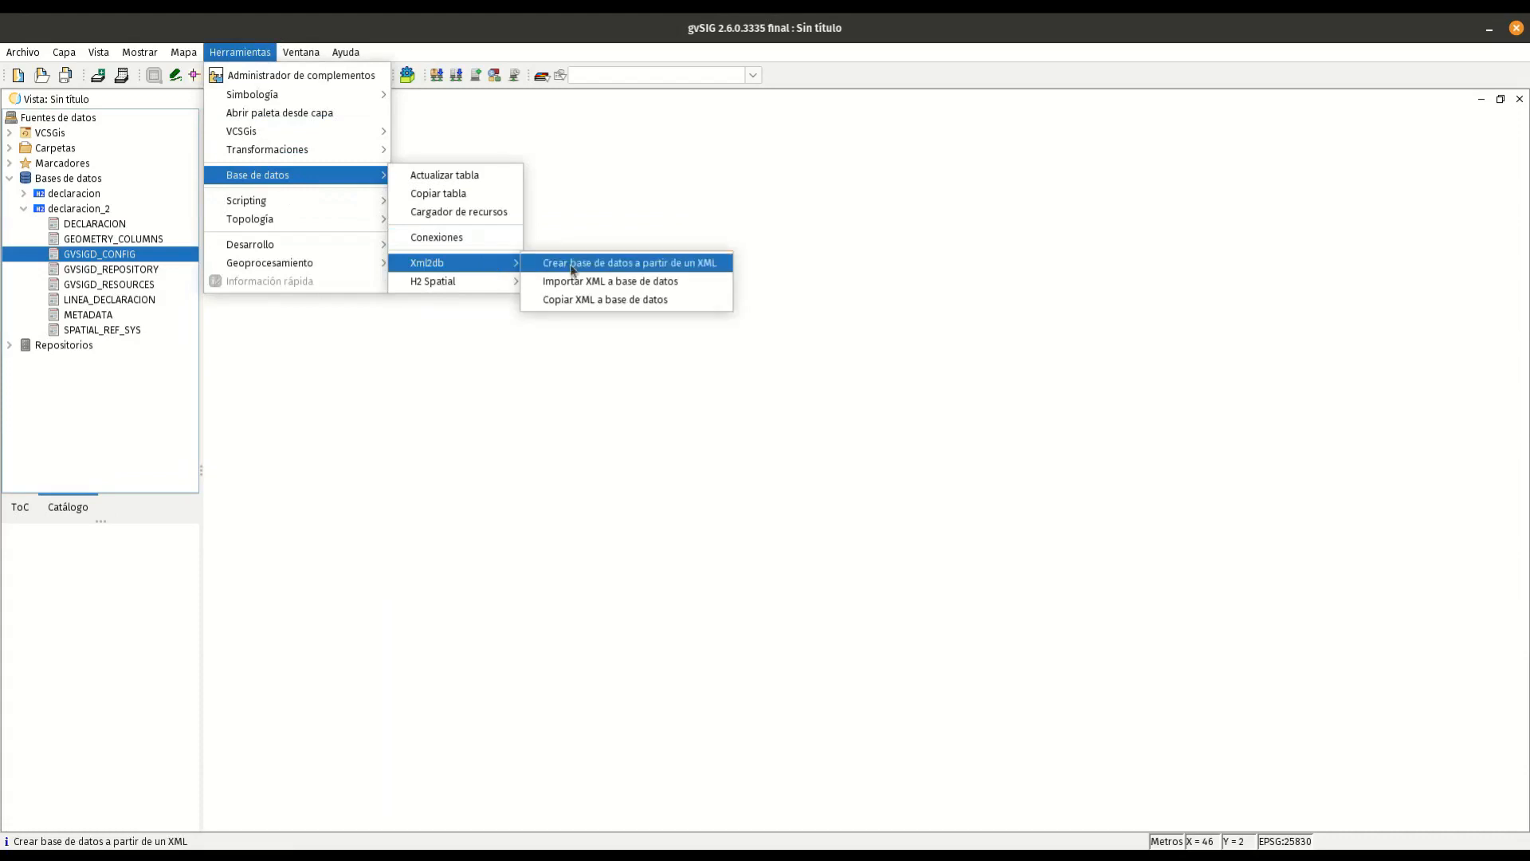
{"action": "left_click", "coordinate": [572, 269]}
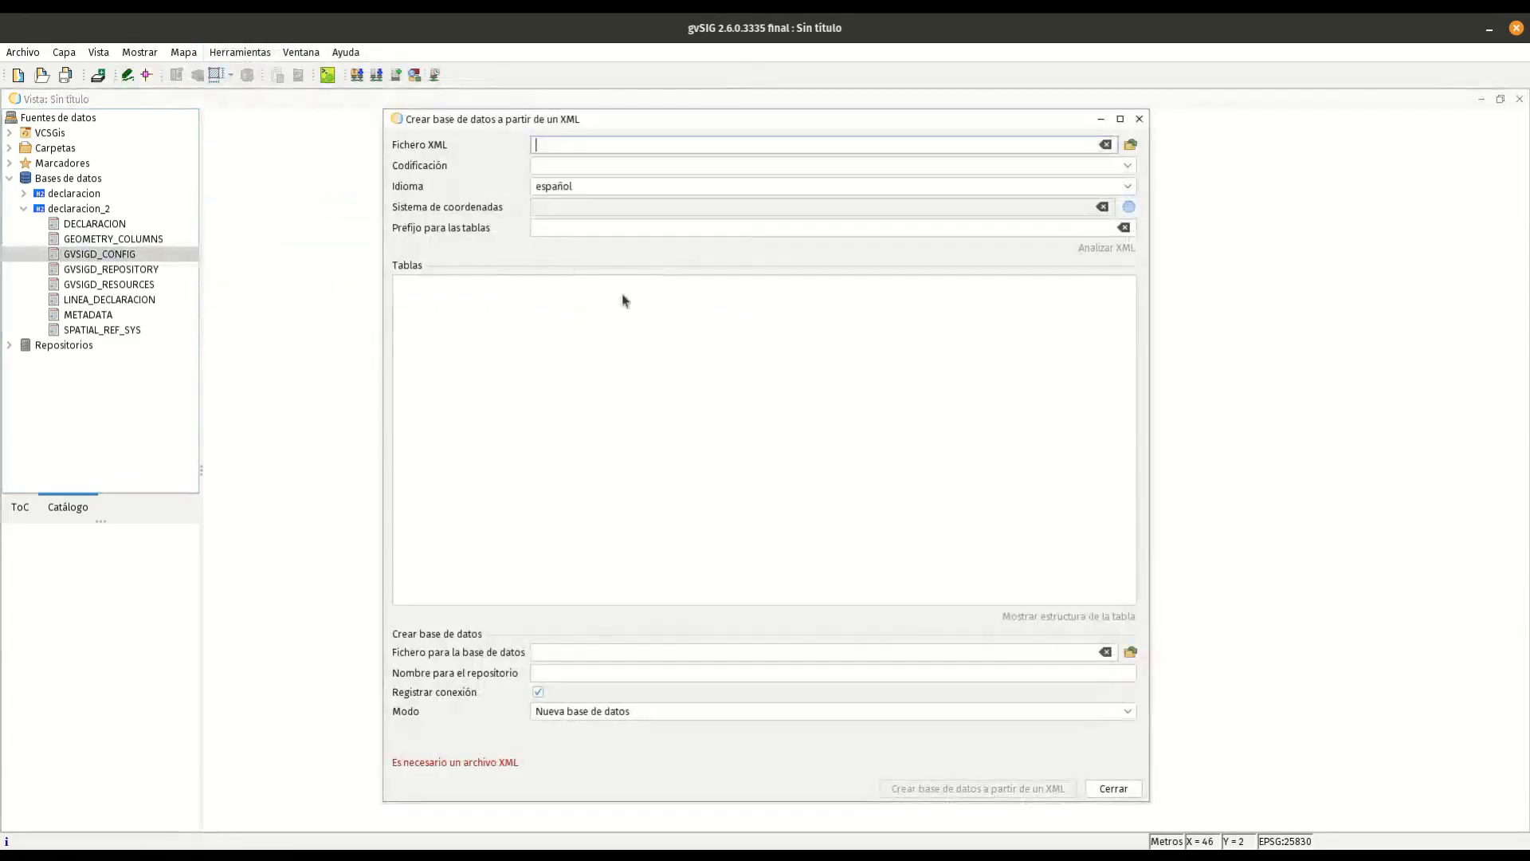
{"action": "left_click", "coordinate": [606, 712]}
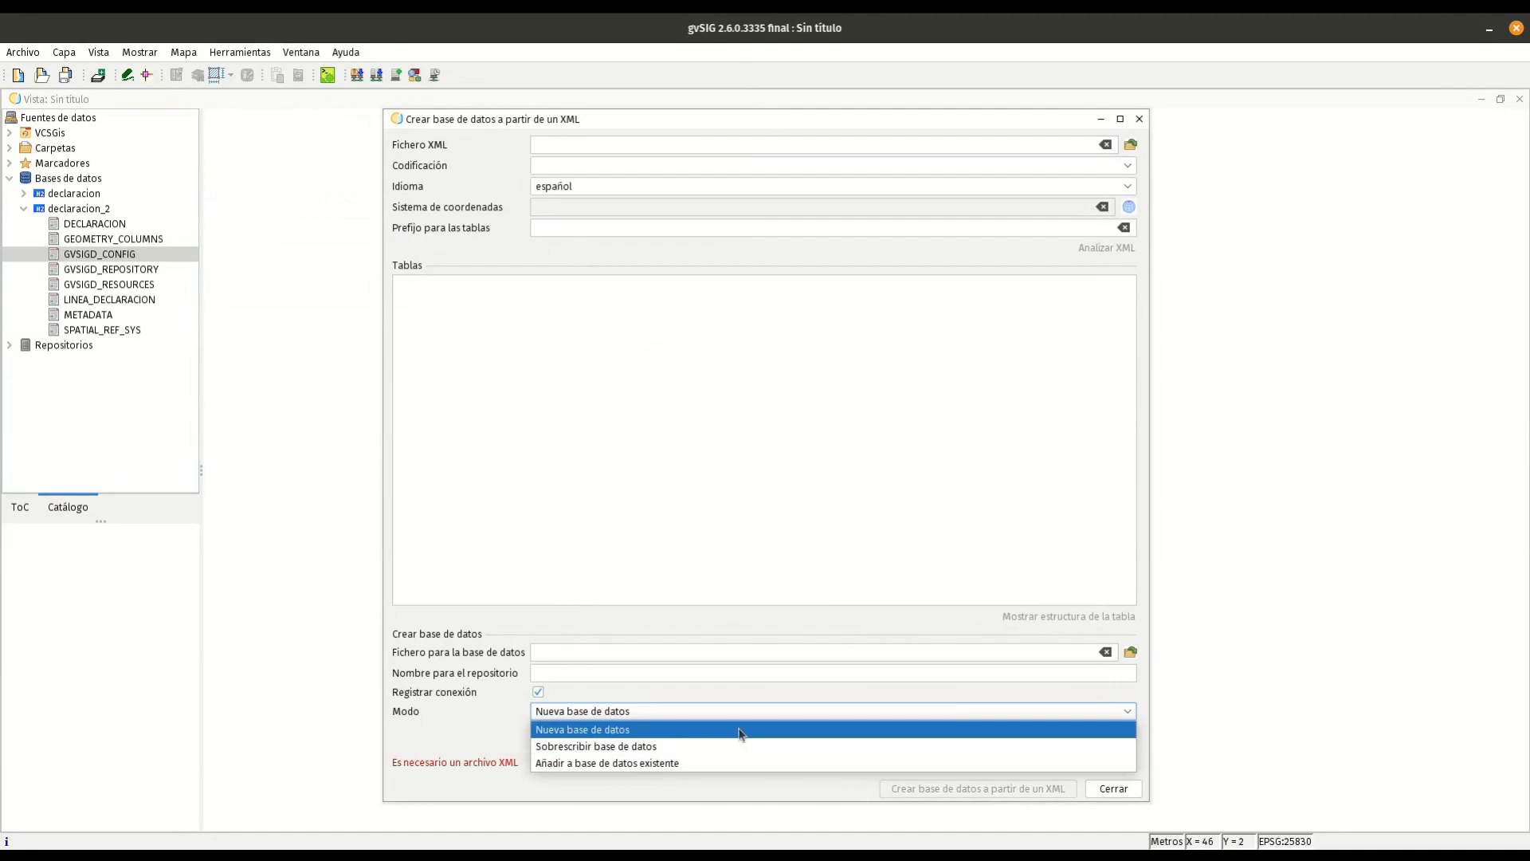
Try the modes Añadir a base de datos existente and Sobrescribir base de datos, and close the tool without creating a database
{"action": "left_click", "coordinate": [683, 764]}
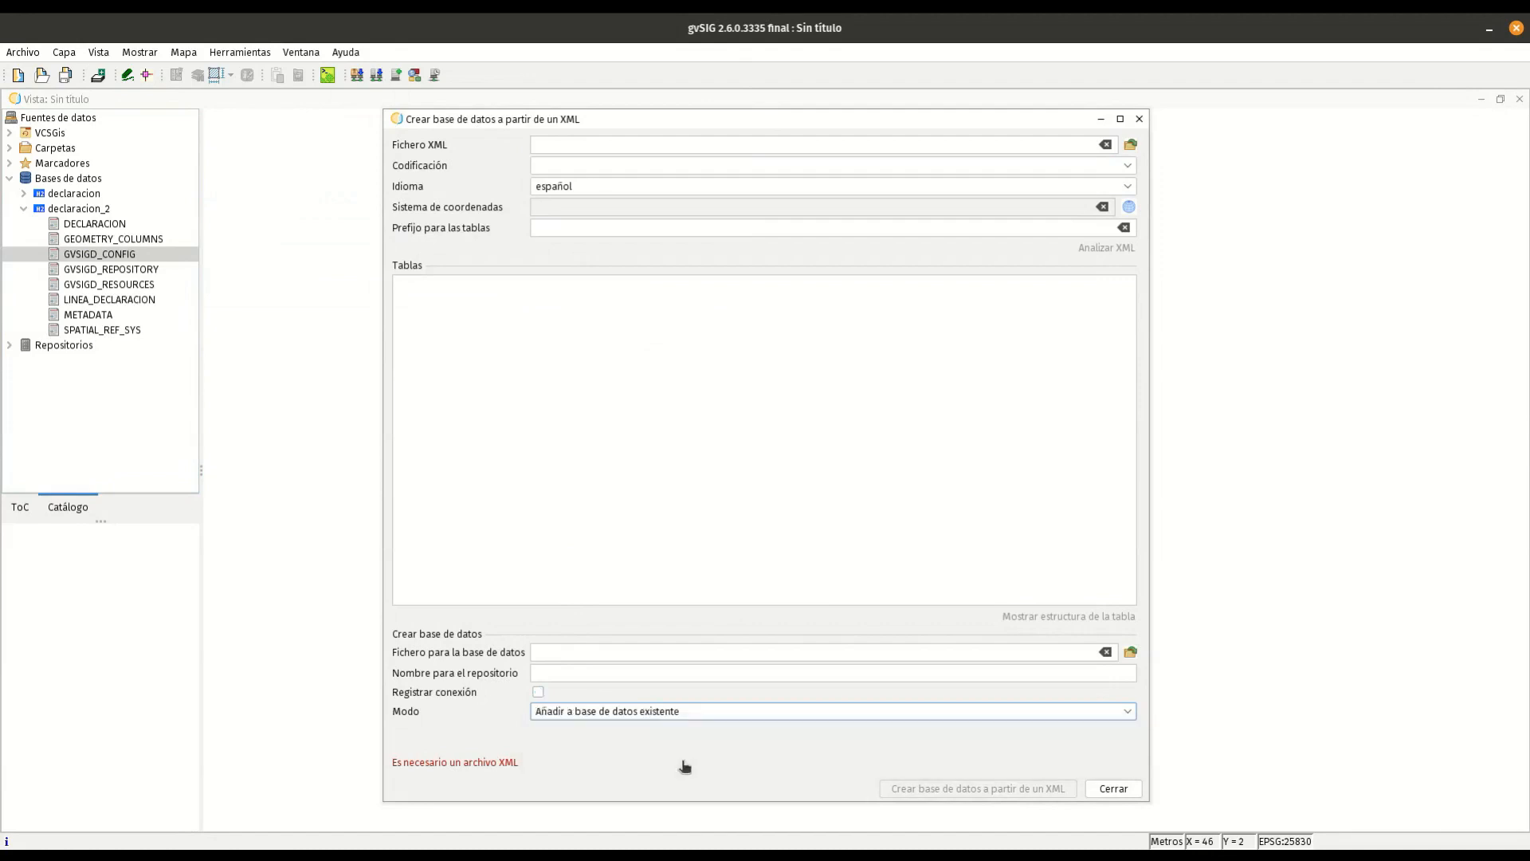
{"action": "left_click", "coordinate": [703, 748]}
{"action": "left_click", "coordinate": [704, 720]}
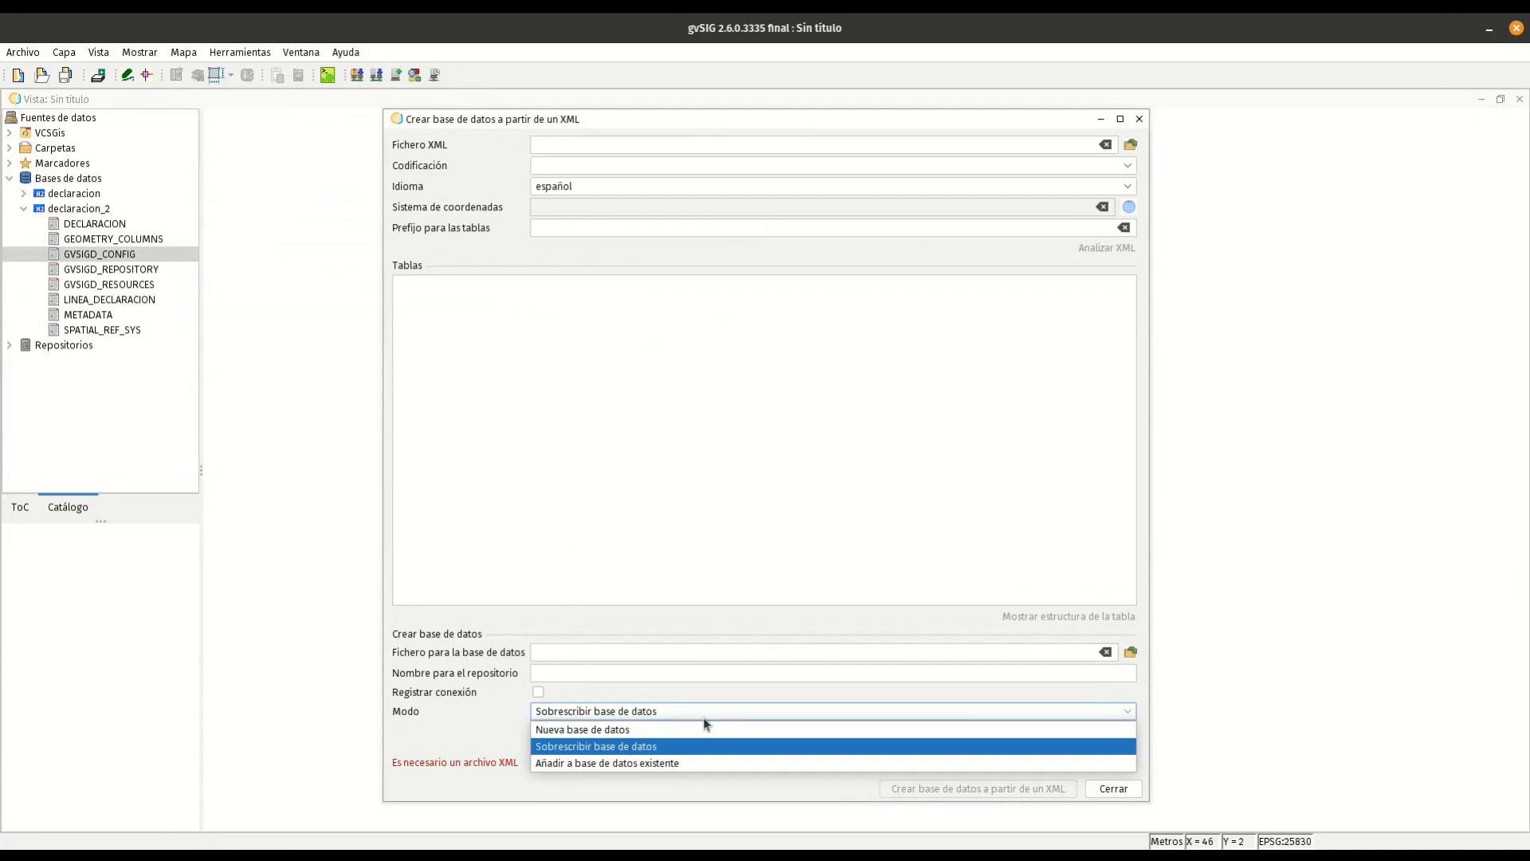
{"action": "left_click", "coordinate": [703, 717]}
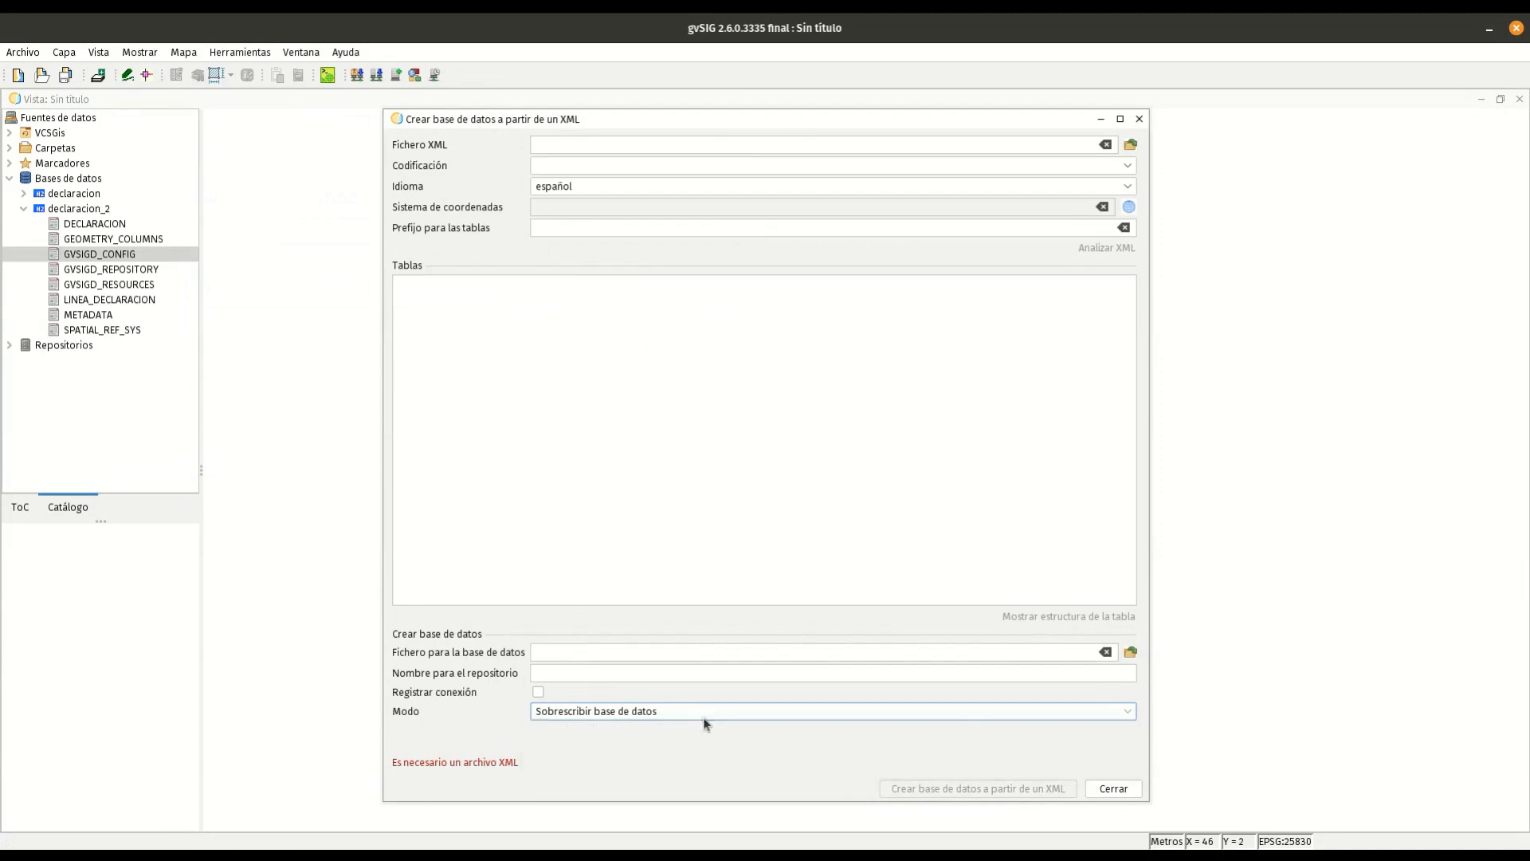
{"action": "left_click", "coordinate": [1113, 788]}
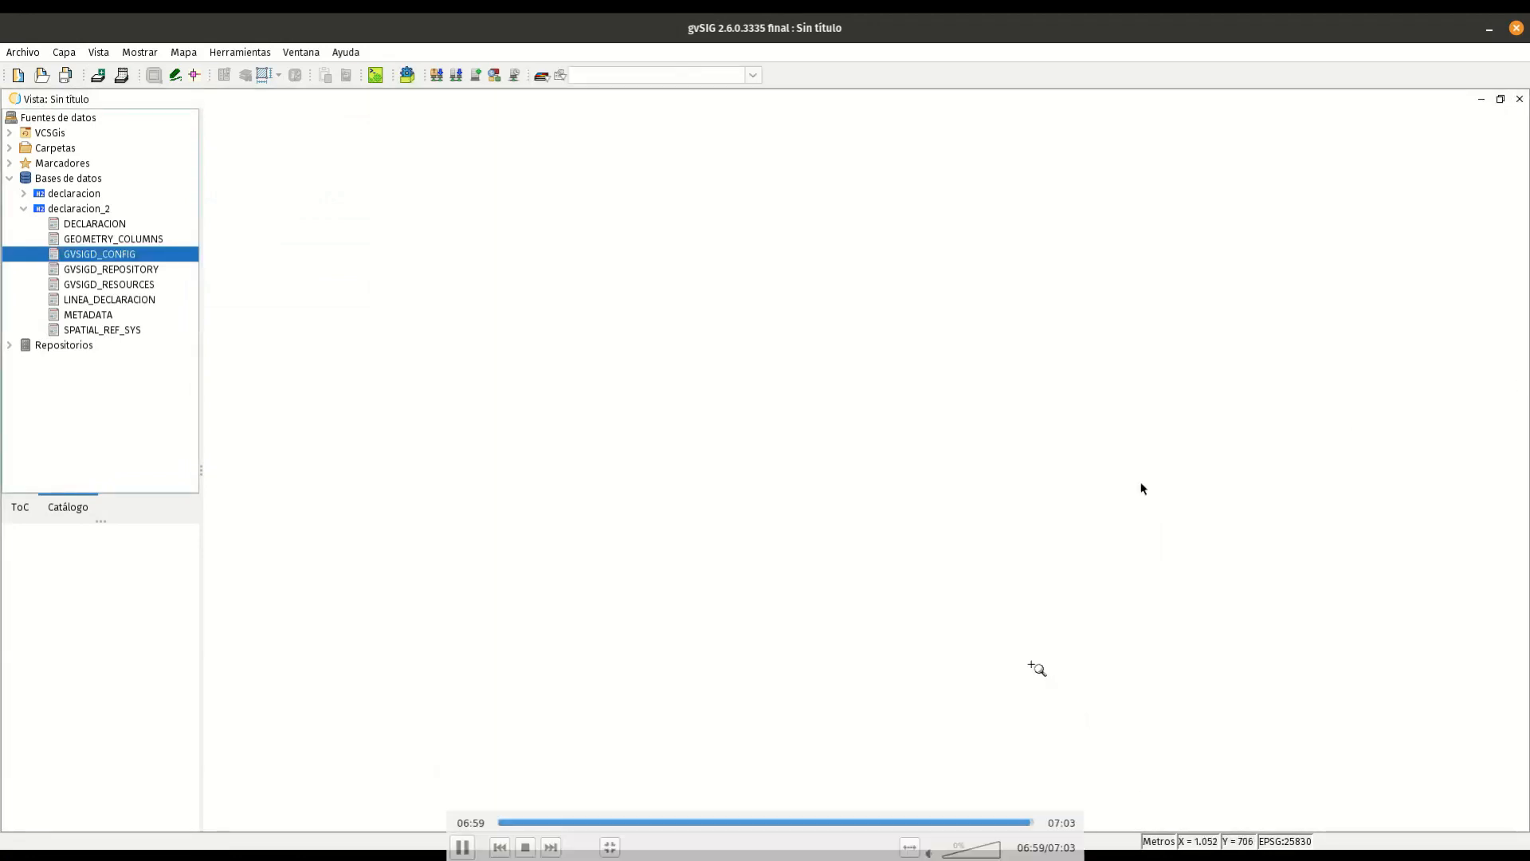
Switch to the WebinarJam broadcast in Chrome and stop sharing the screen
{"action": "left_click", "coordinate": [1373, 6]}
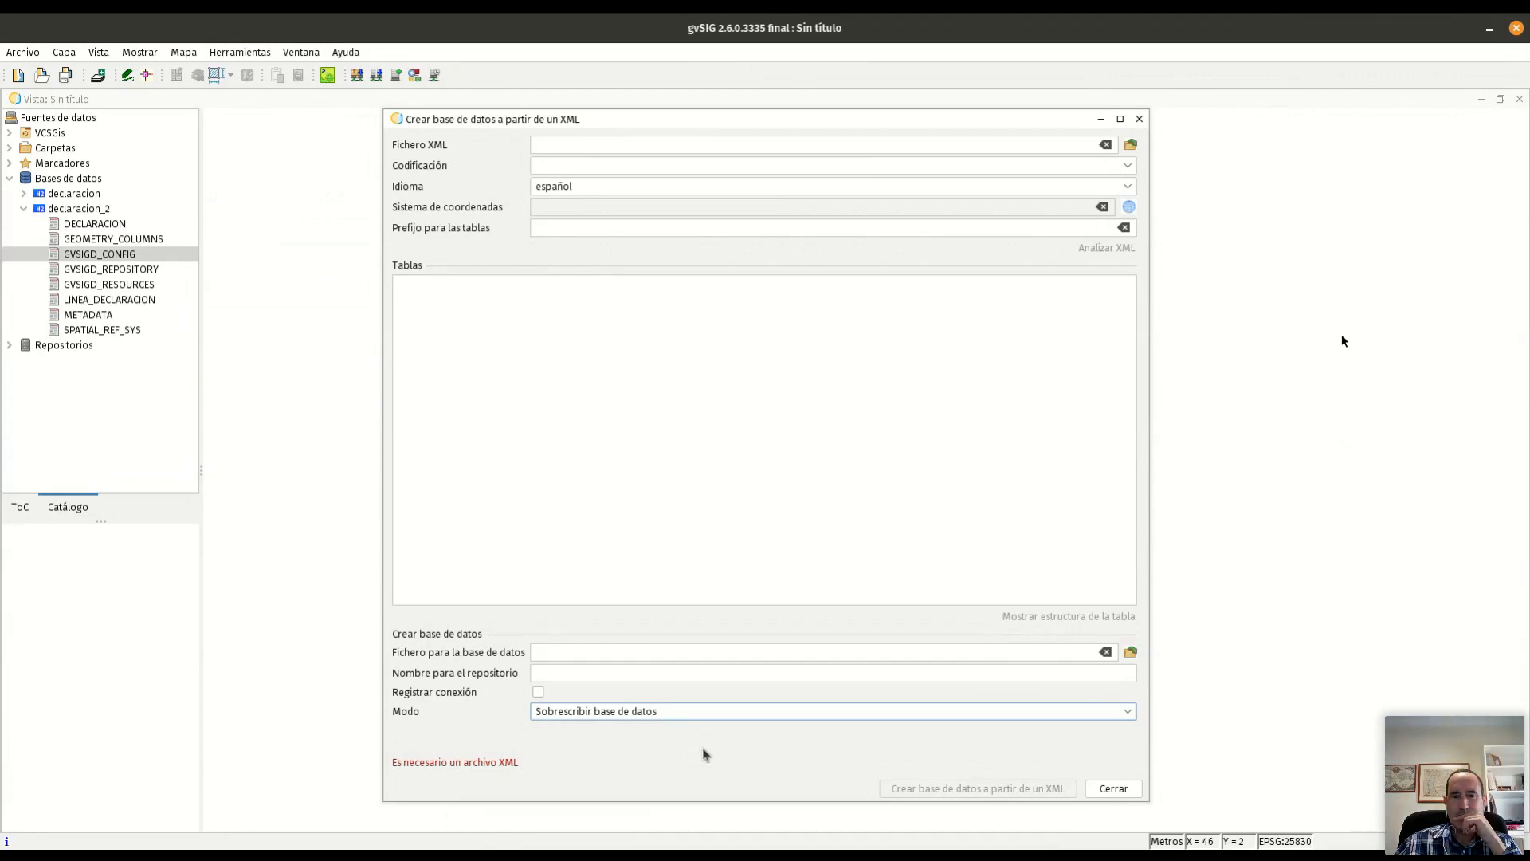
{"action": "key", "text": "alt+Tab"}
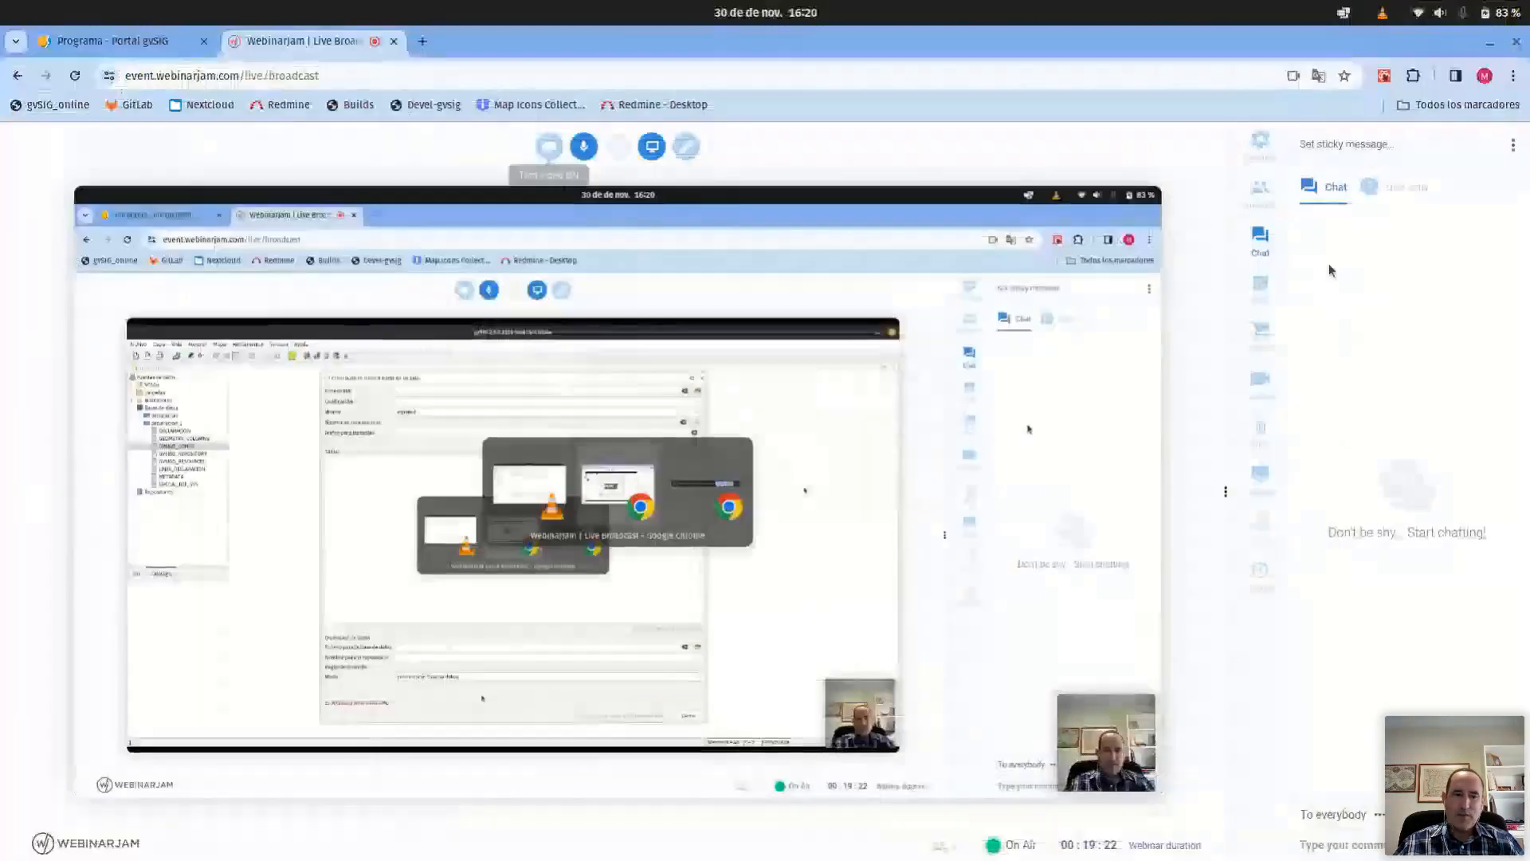
{"action": "left_click", "coordinate": [651, 148]}
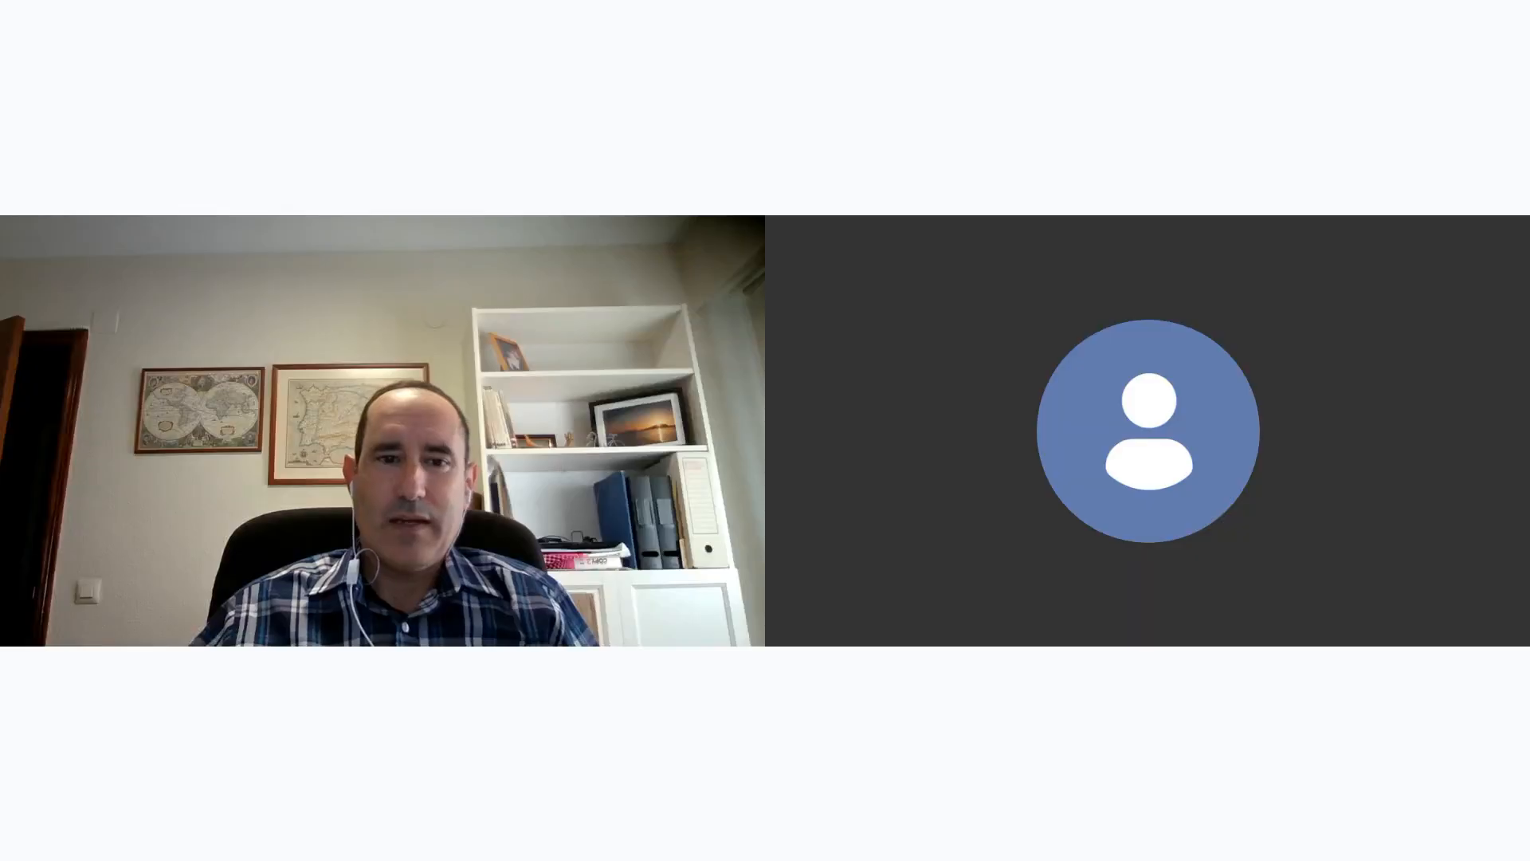